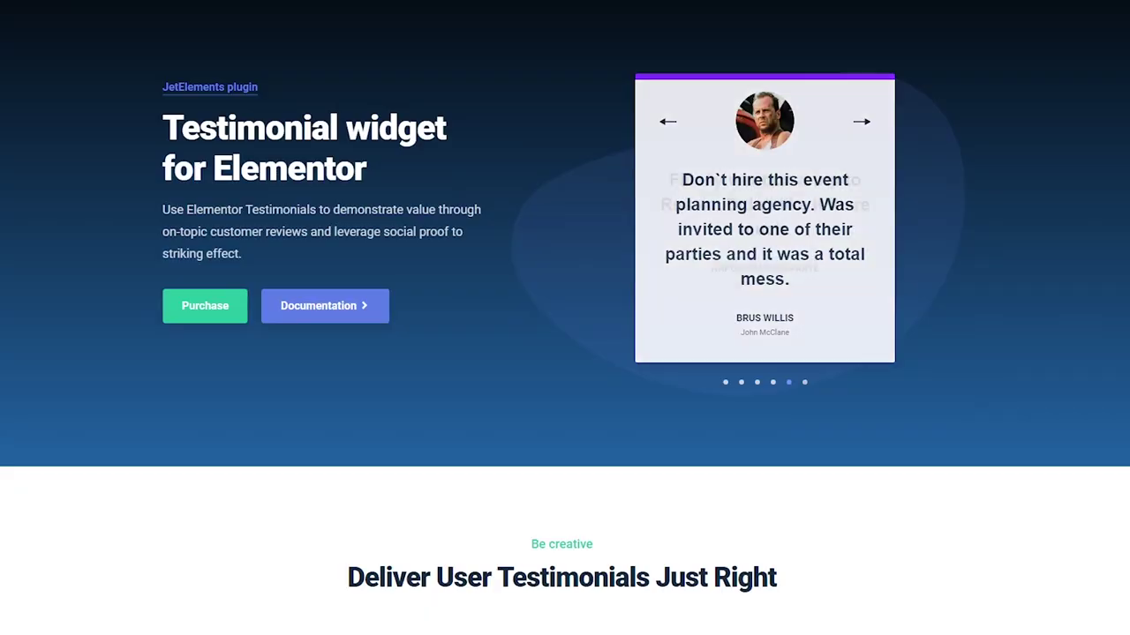
Step: Examine the Testimonial widget demo page through its layout, visual styling and dynamic content examples, advancing the testimonial sliders
scroll(565, 317, down, 2)
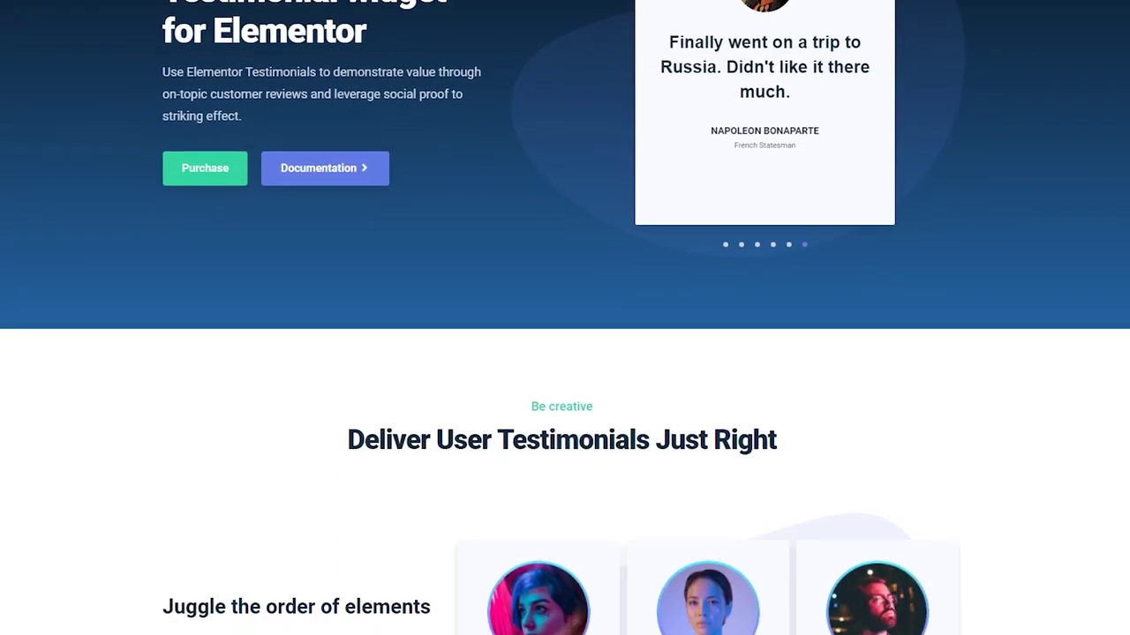
scroll(565, 317, down, 3)
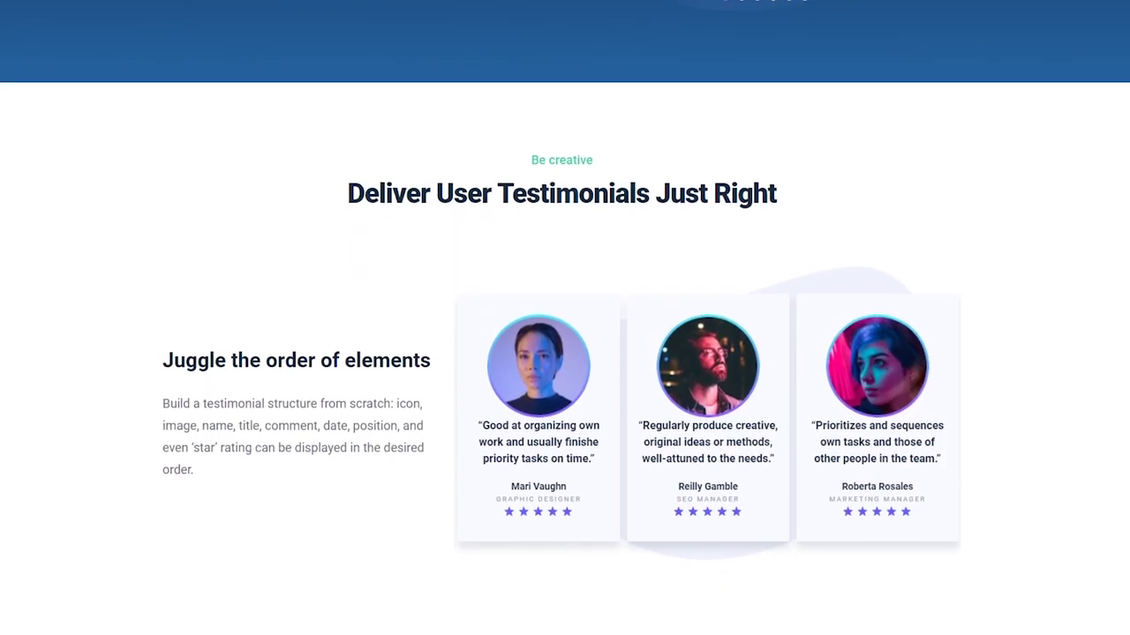
scroll(564, 318, down, 3)
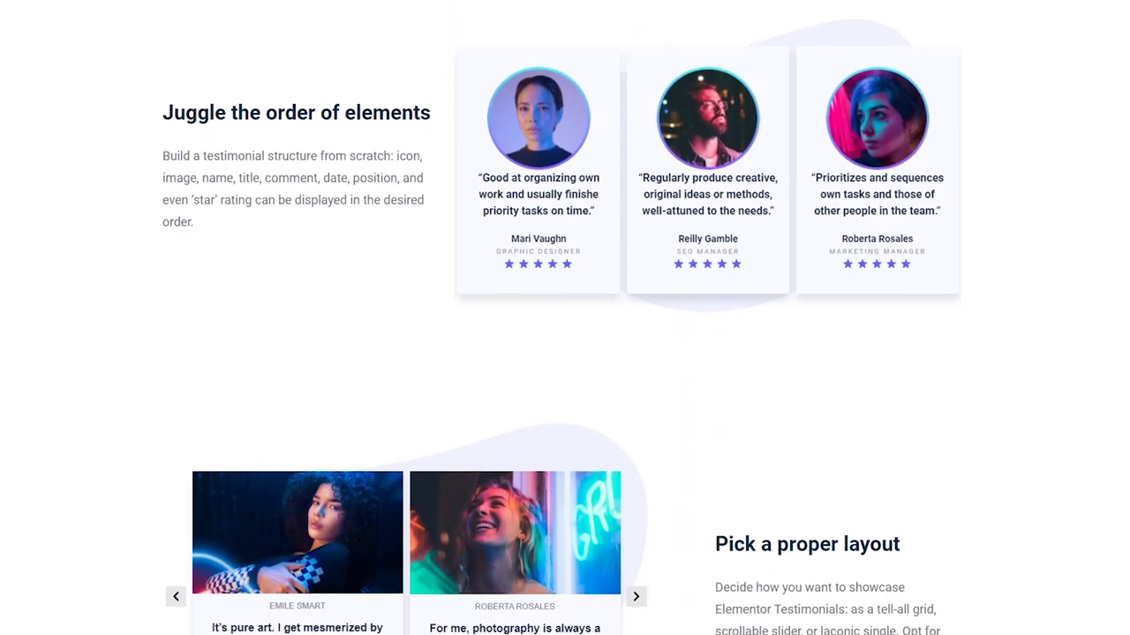
scroll(565, 317, down, 3)
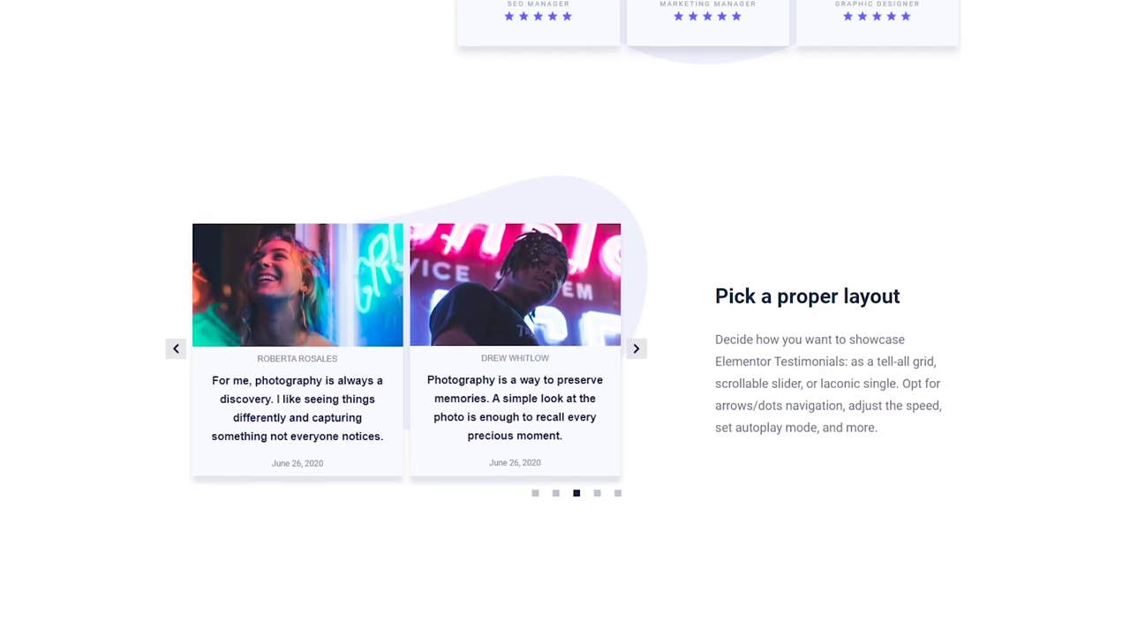
scroll(565, 317, down, 3)
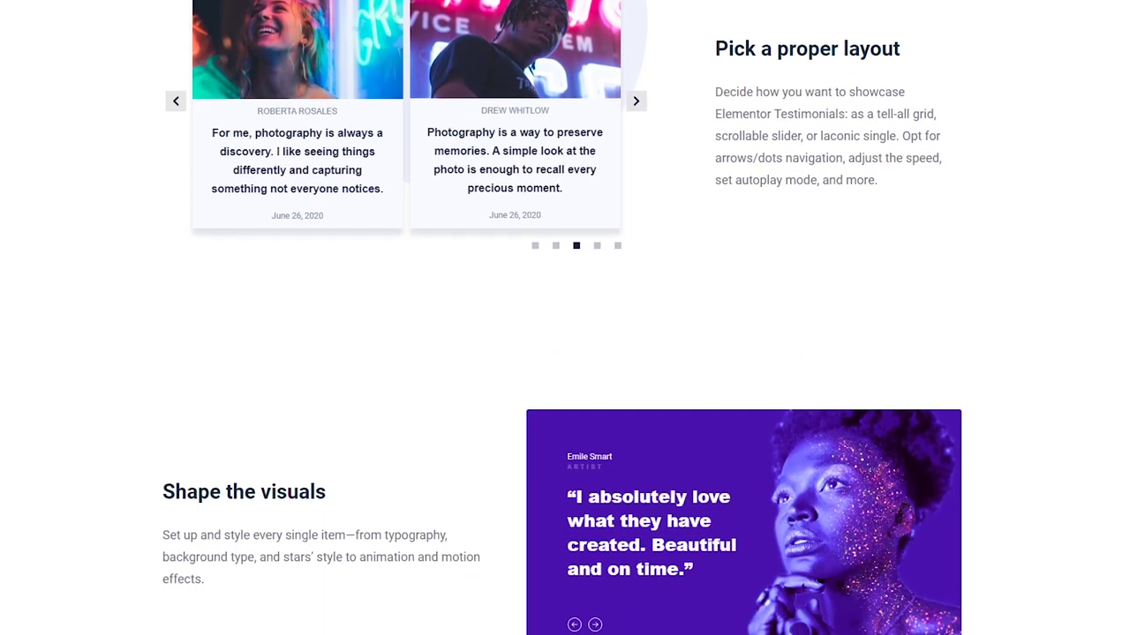
scroll(565, 318, down, 3)
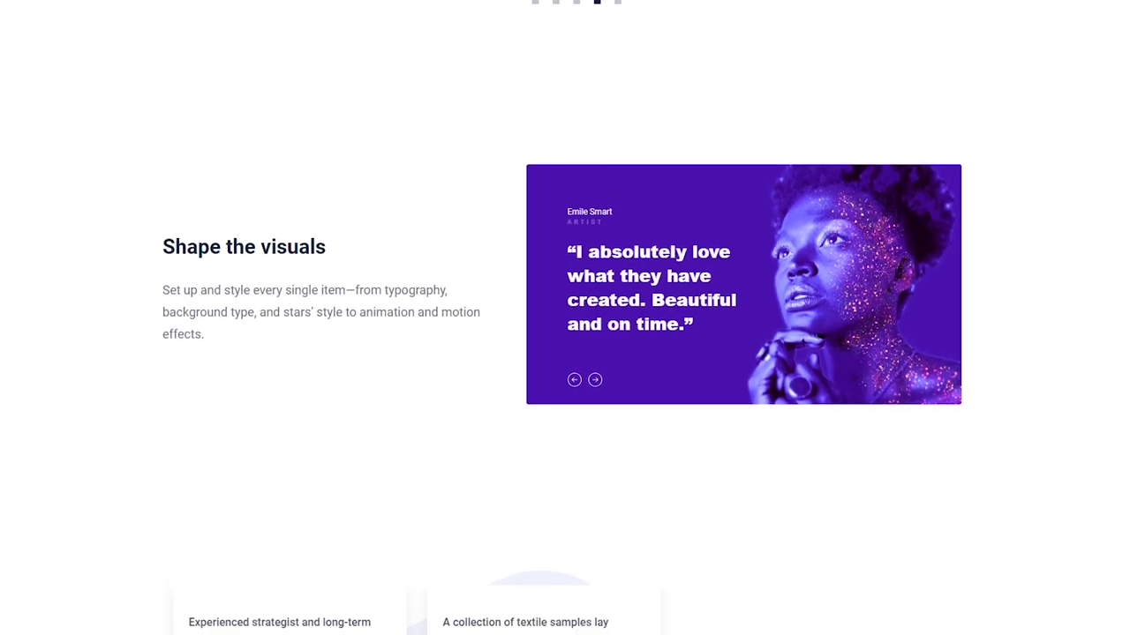
scroll(950, 92, down, 1)
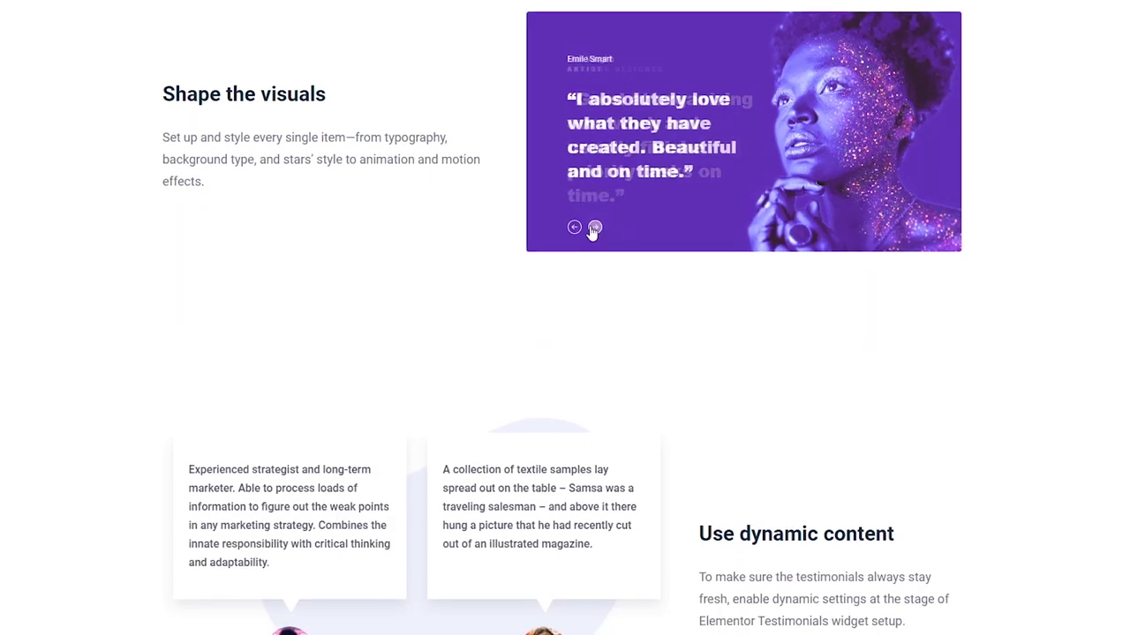
click(594, 229)
click(594, 229)
scroll(565, 317, down, 2)
scroll(644, 454, down, 1)
click(409, 509)
click(421, 509)
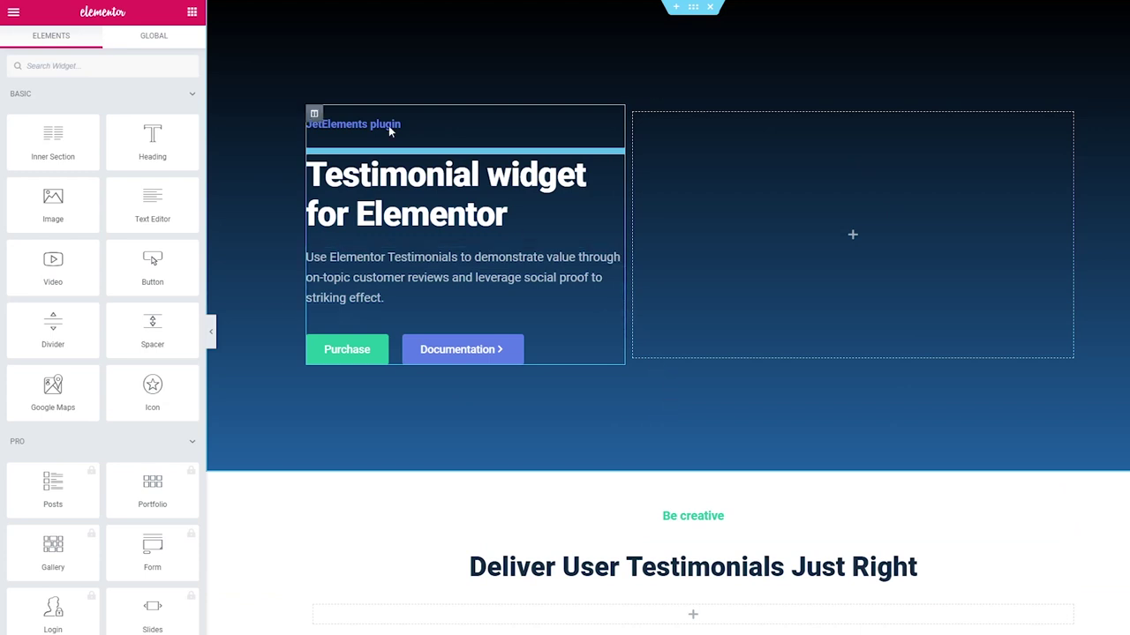
Step: Find the Testimonials widget by searching for "testimonials" and place it in the empty column beside the heading text
click(81, 65)
text(testimonials)
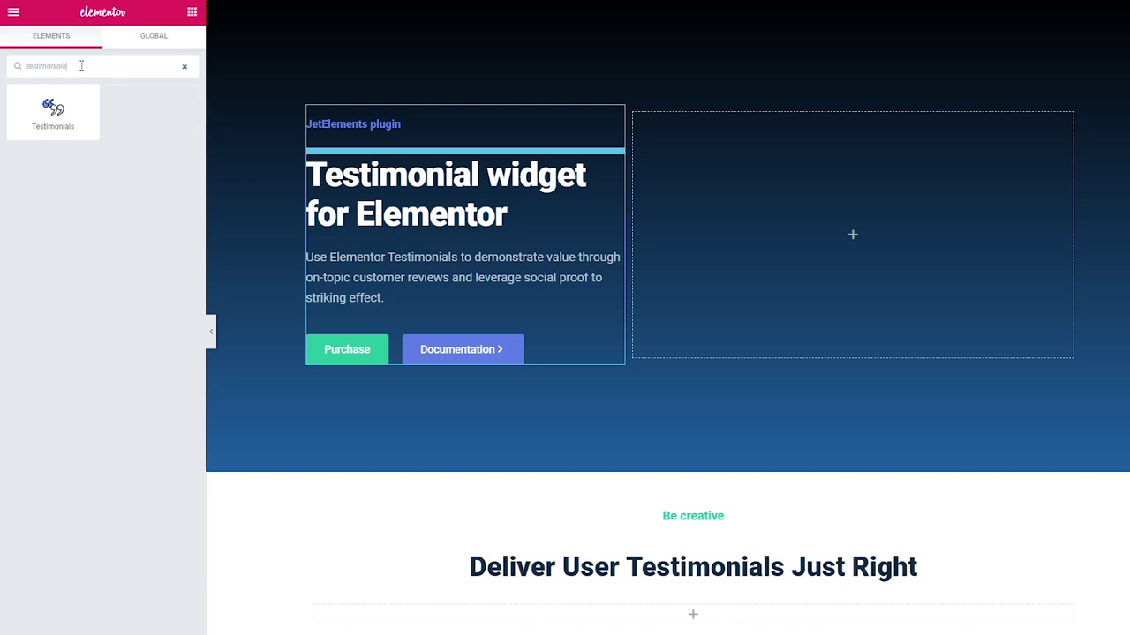
drag(46, 115, 799, 237)
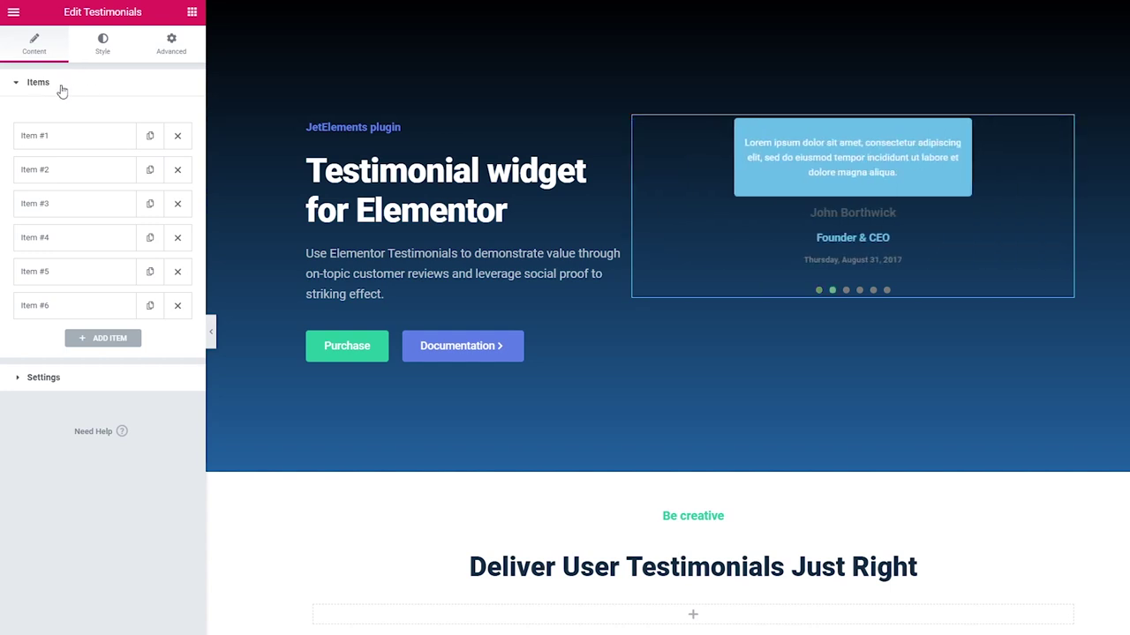
Step: Open the first testimonial item and examine its image, icon, title, comment, name, position, date, link and rating fields
click(70, 140)
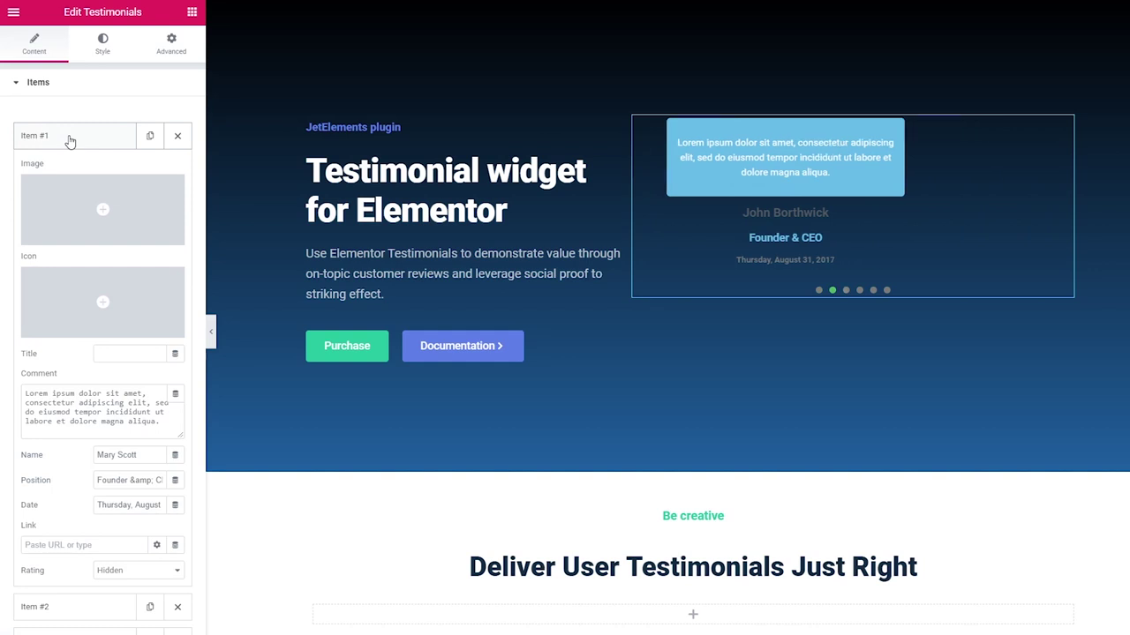
mouse_move(55, 297)
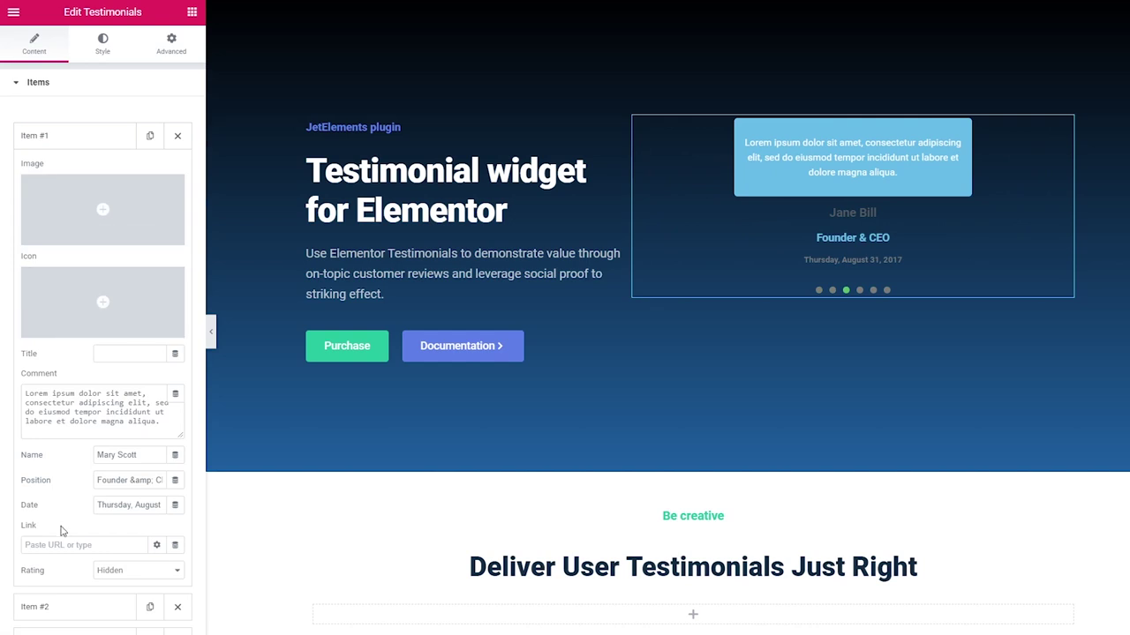
scroll(62, 529, down, 1)
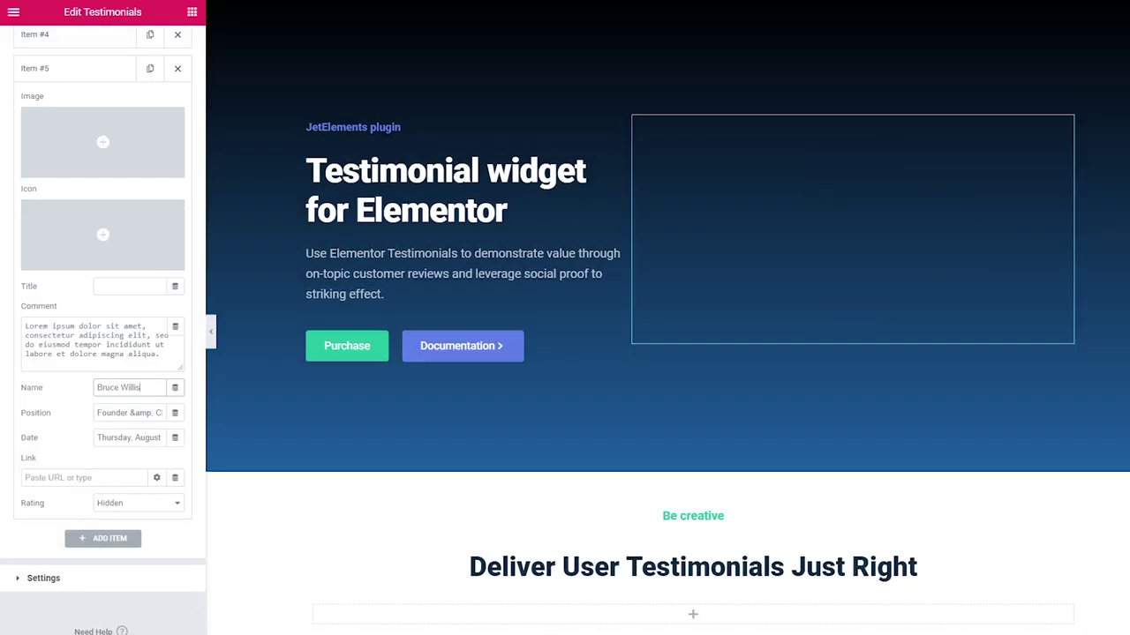
Step: Close the fifth testimonial item and enable Equal Items Height in the widget's settings
scroll(83, 423, up, 3)
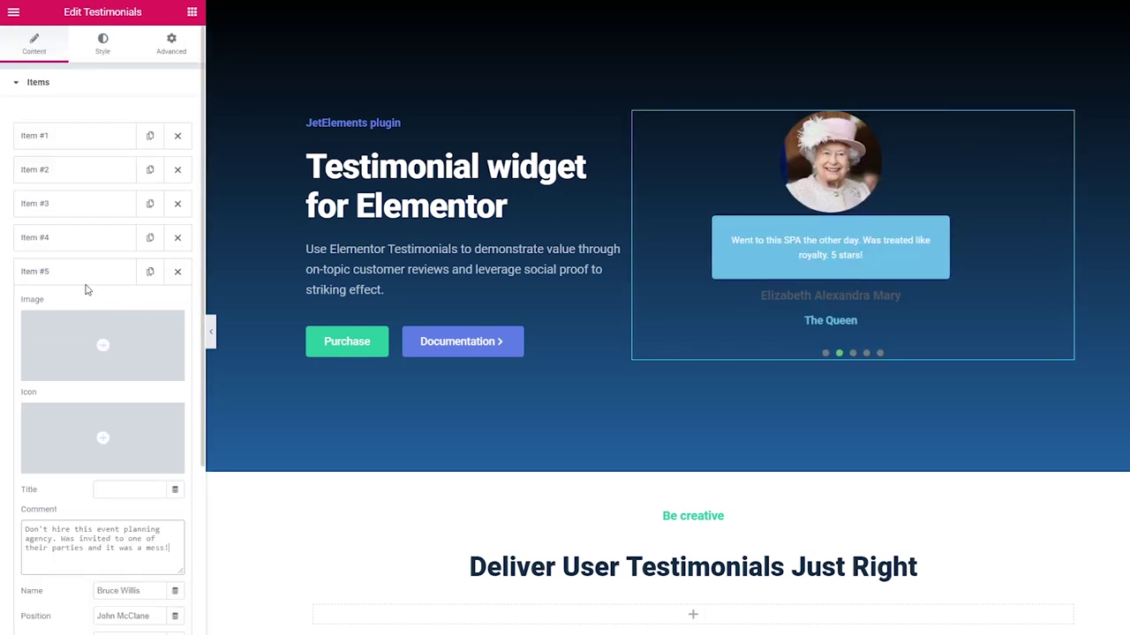
click(80, 270)
click(97, 346)
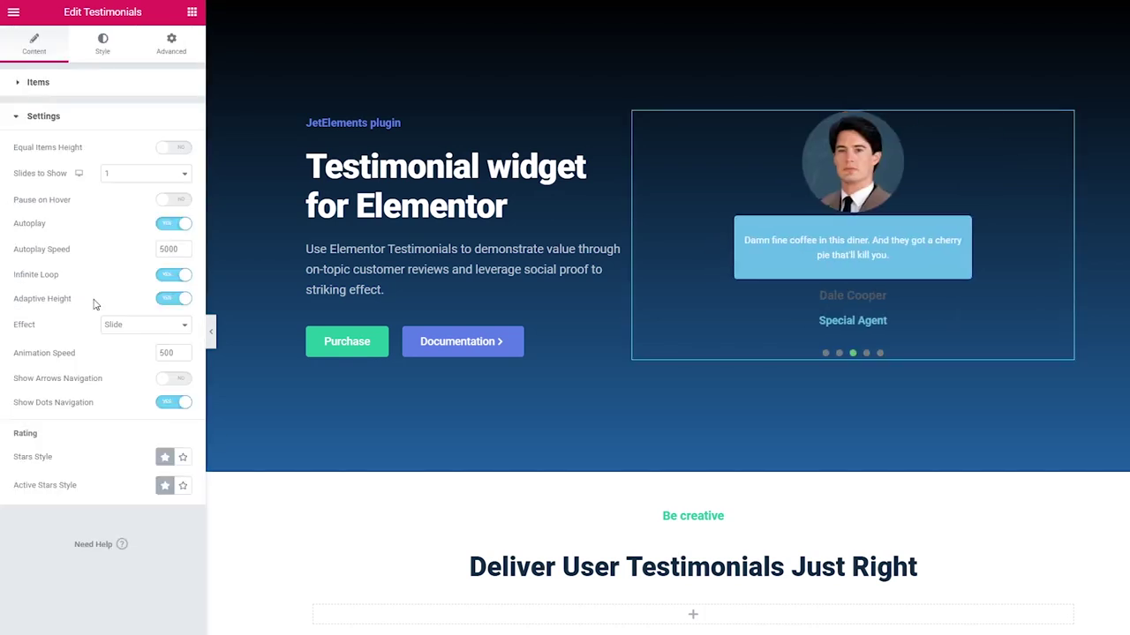
click(179, 151)
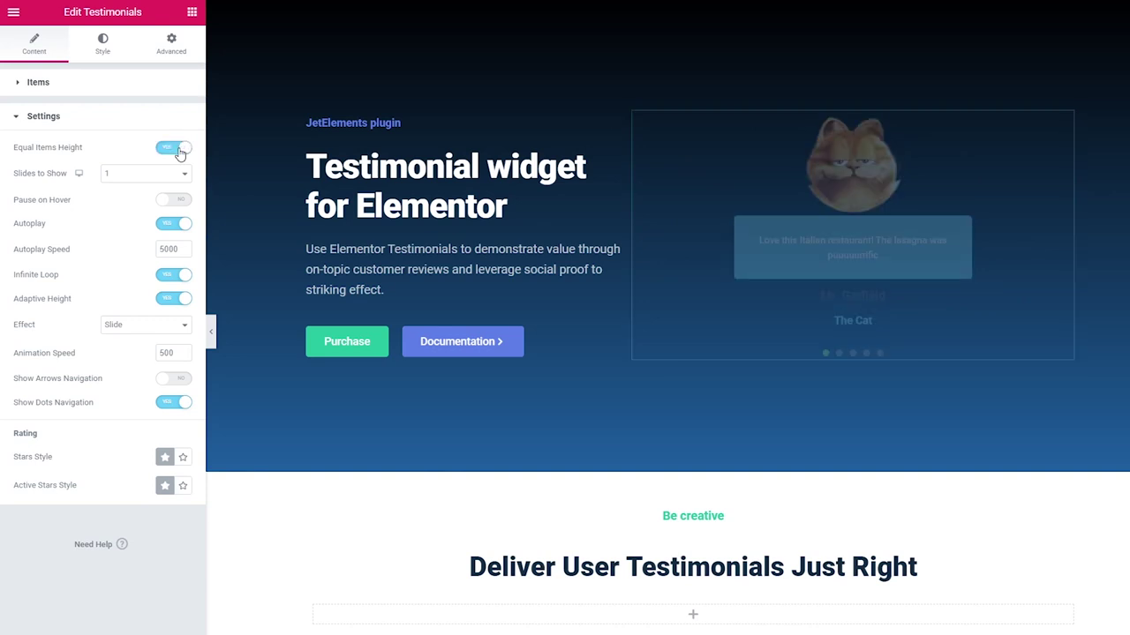
Step: Try 2 slides to show and 2 slides to scroll, and set both values back to 1
click(134, 207)
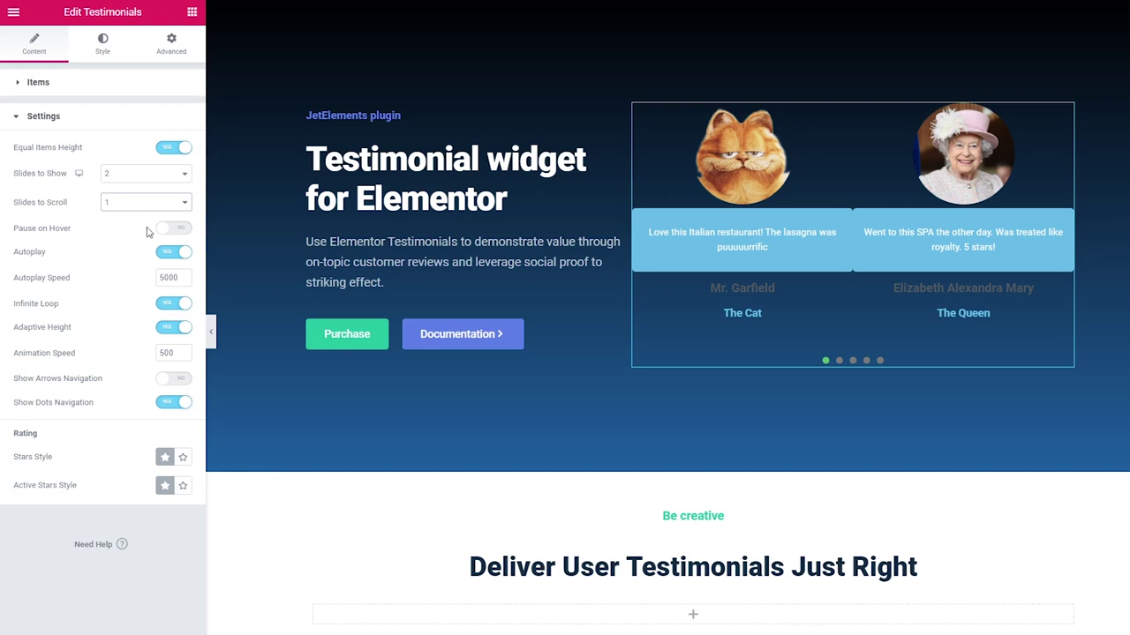
click(147, 231)
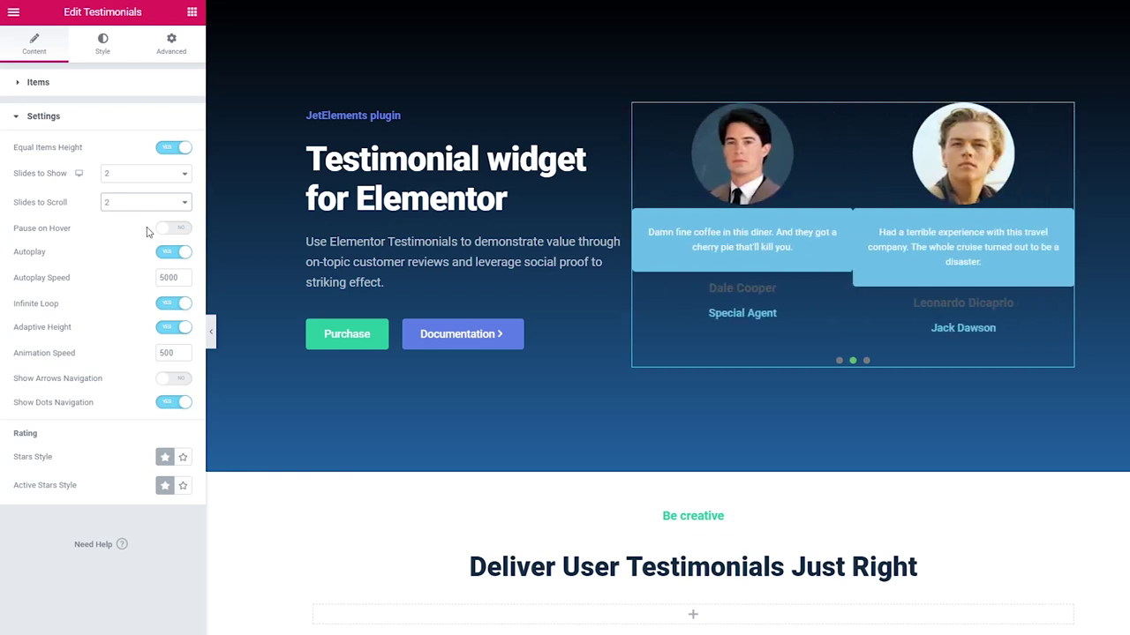
click(146, 203)
click(144, 217)
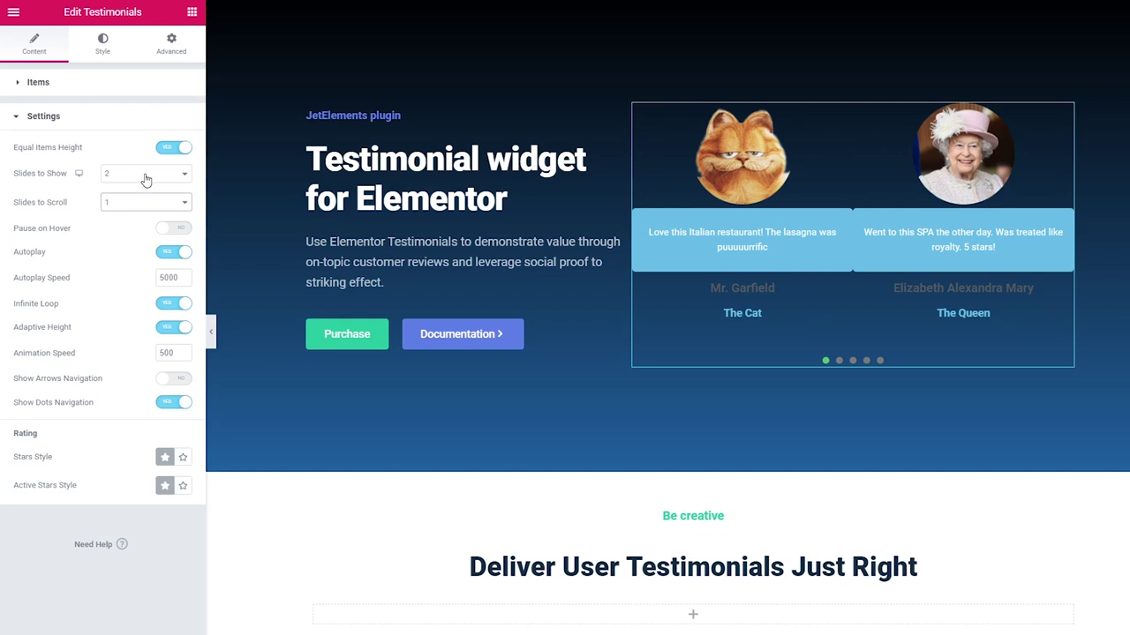
click(146, 174)
click(144, 189)
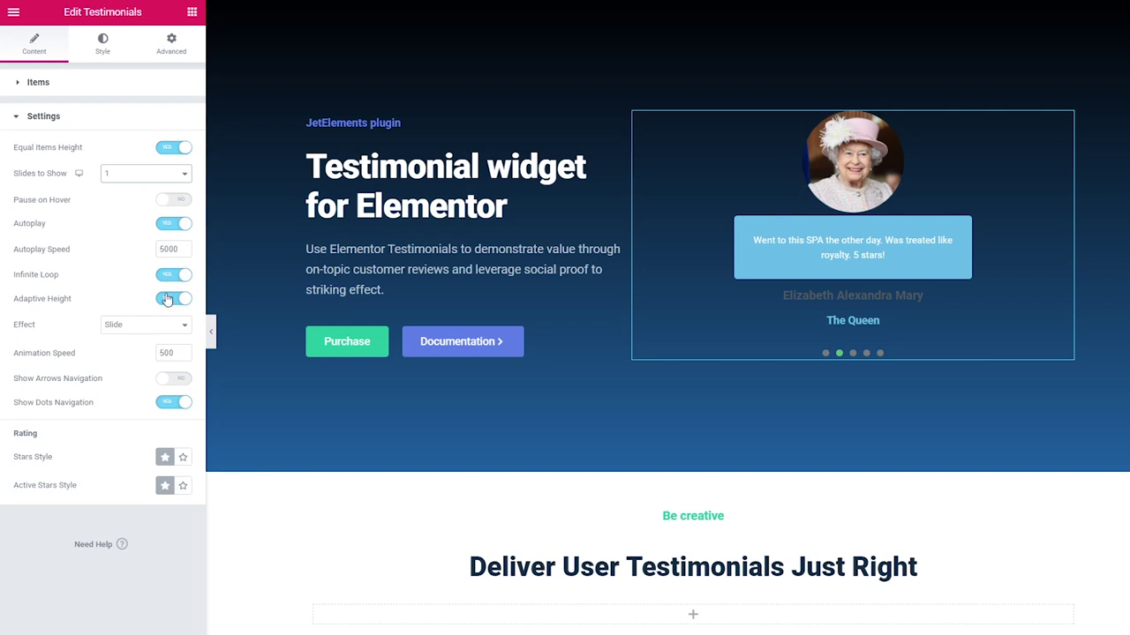
Step: Try the Fade effect, preview it on the second and third slides, and switch the effect back to Slide
click(148, 325)
click(144, 351)
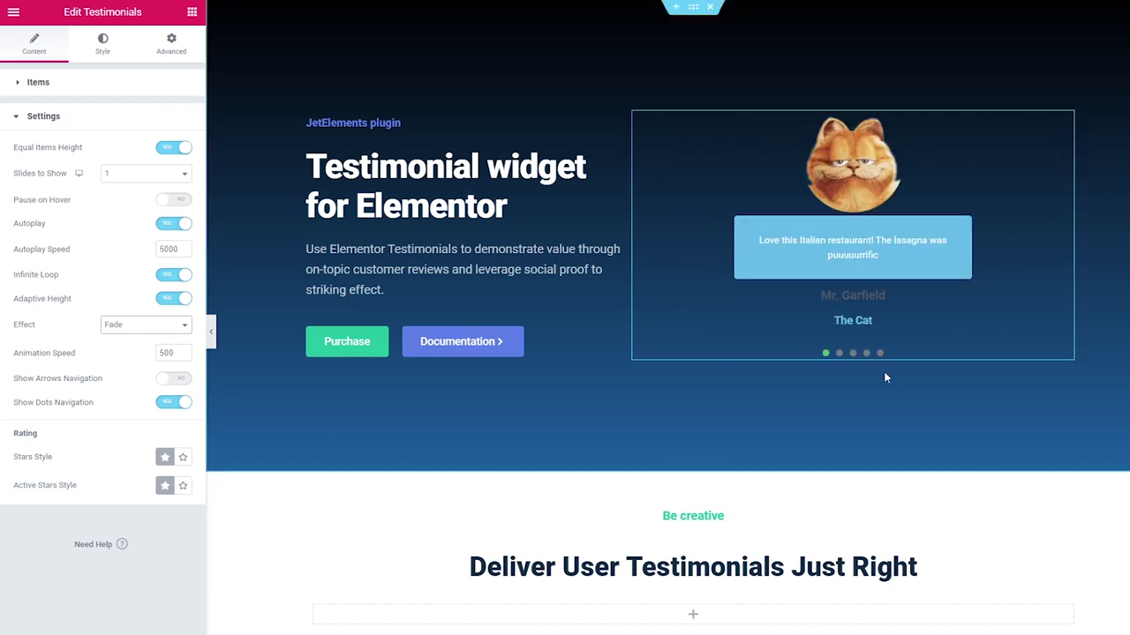
click(839, 354)
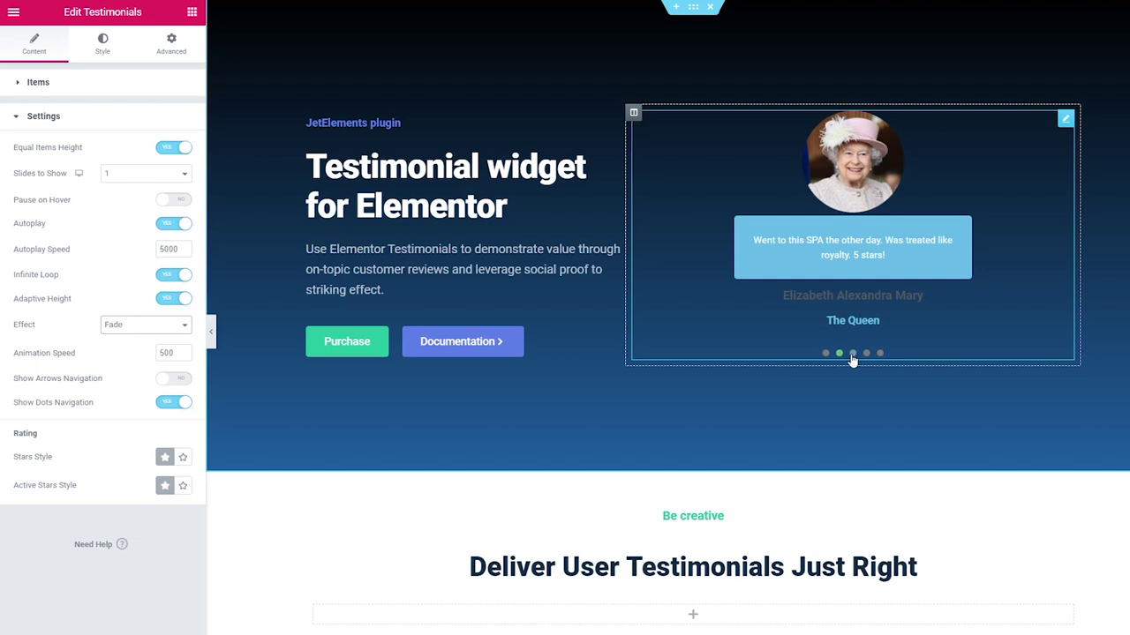
click(853, 354)
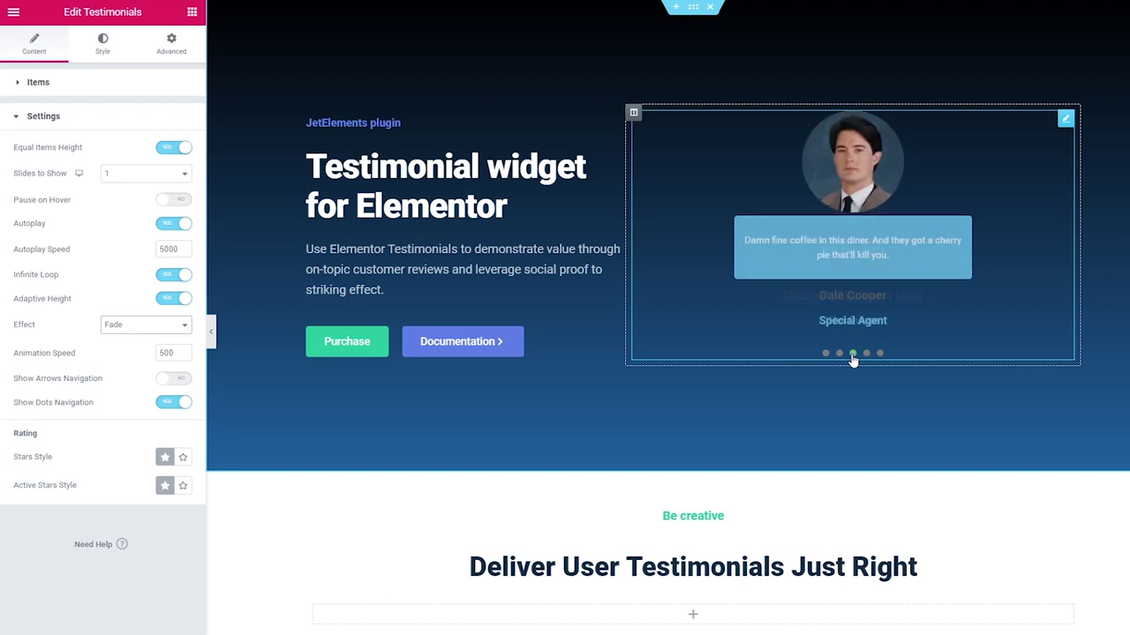
click(136, 343)
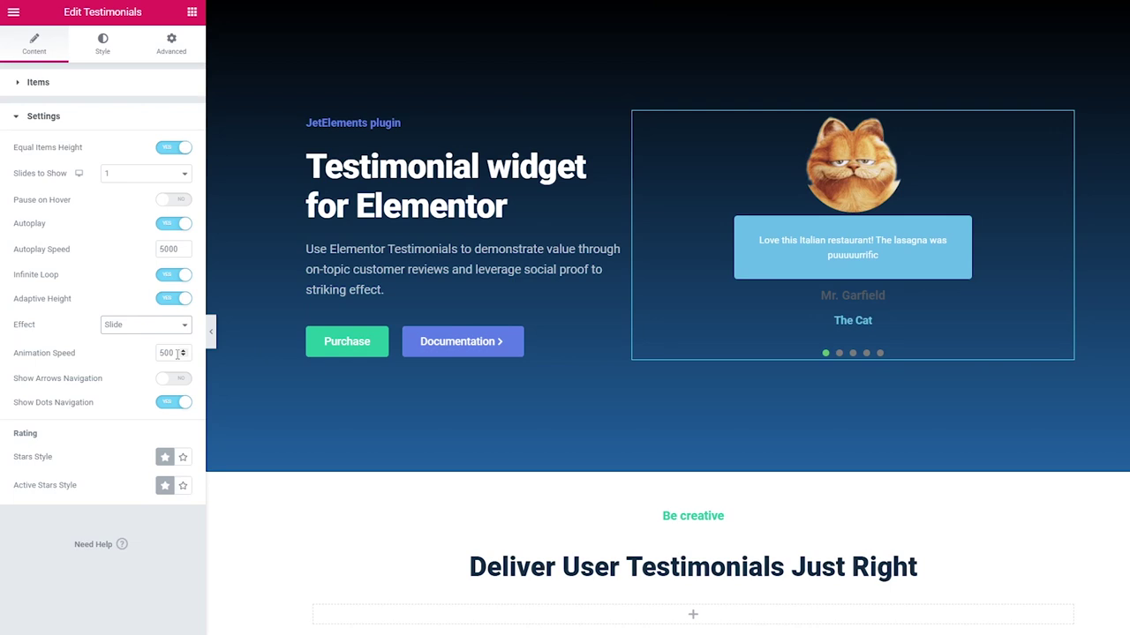
Step: Try an animation speed of 1000 for the testimonials slider and set it back to 500
drag(177, 354, 137, 355)
text(10)
double_click(161, 352)
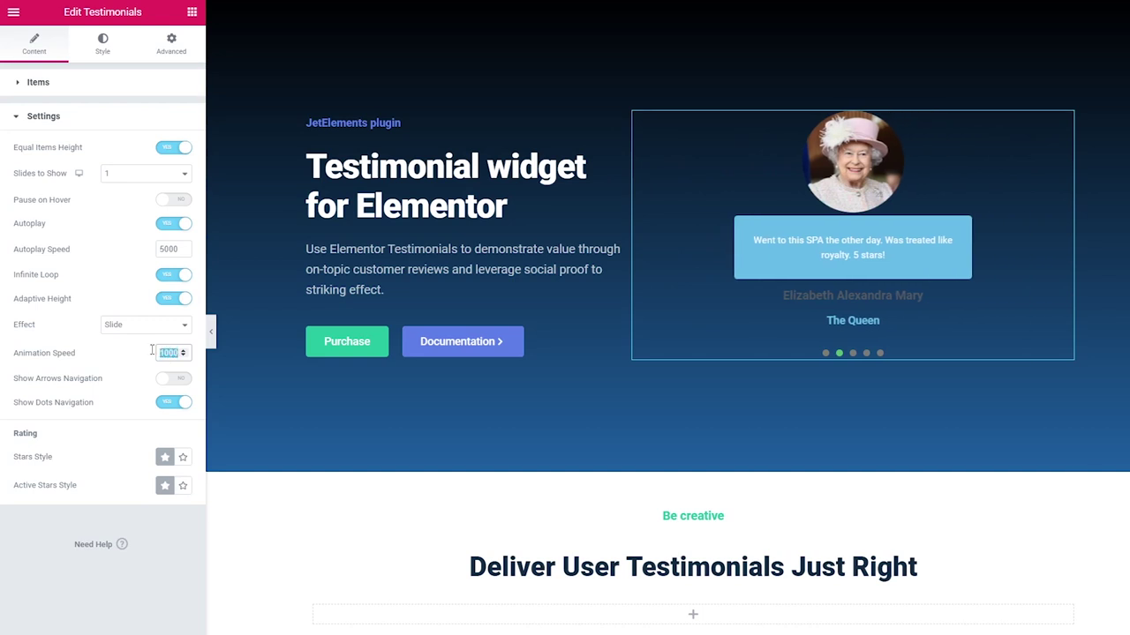
text(5)
key(BackSpace)
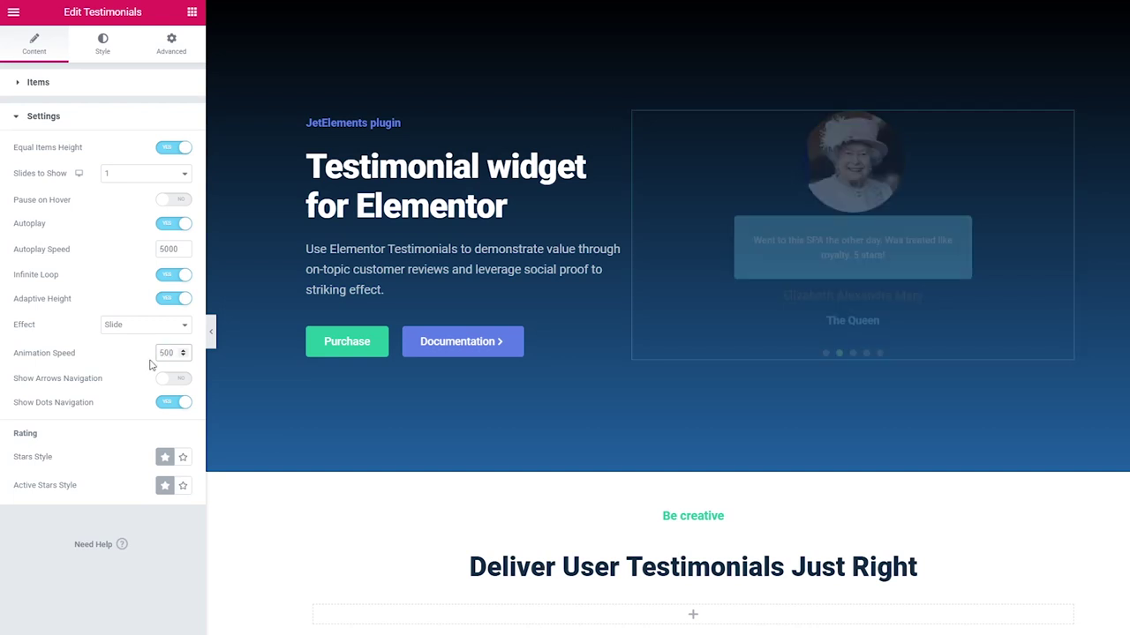
Step: Enable arrows navigation and replace the previous arrow icon with the left-pointing arrow SVG from the media library
click(181, 382)
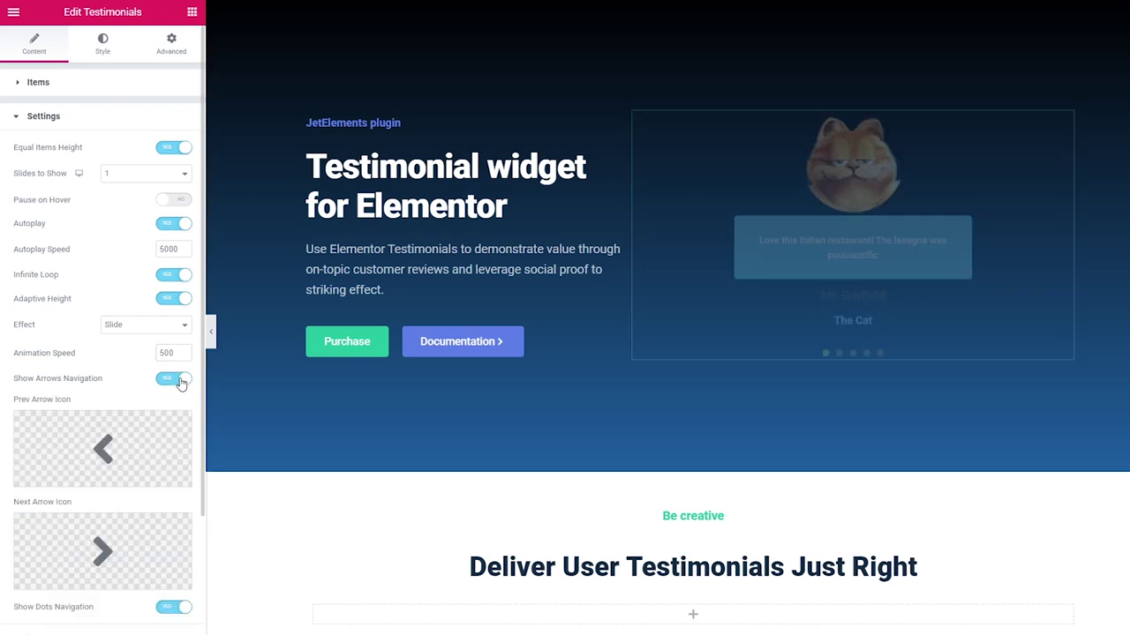
scroll(144, 371, down, 2)
click(53, 339)
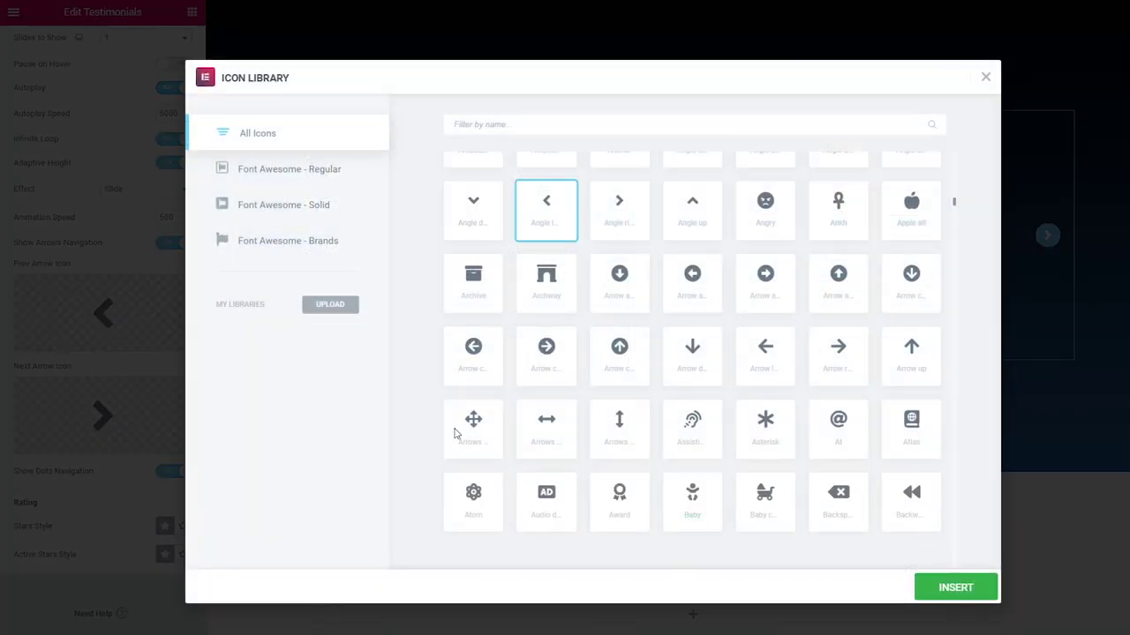
click(986, 77)
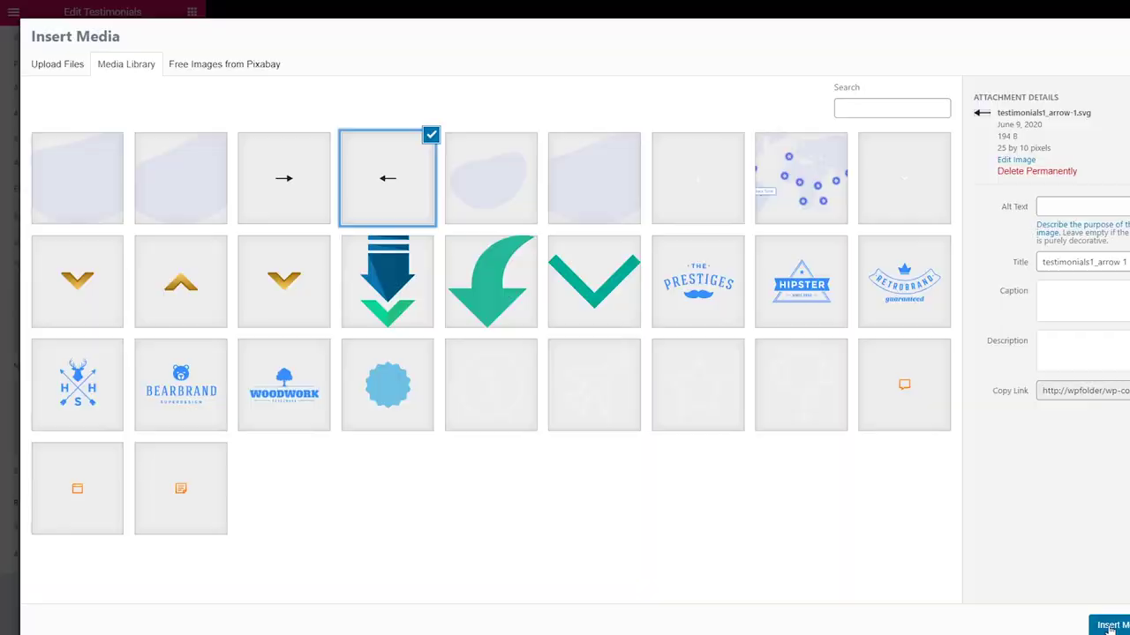
click(1109, 629)
Step: Replace the next arrow icon with testimonials1_arrow-2.svg from the media library and collapse the widget's settings
click(131, 449)
click(295, 176)
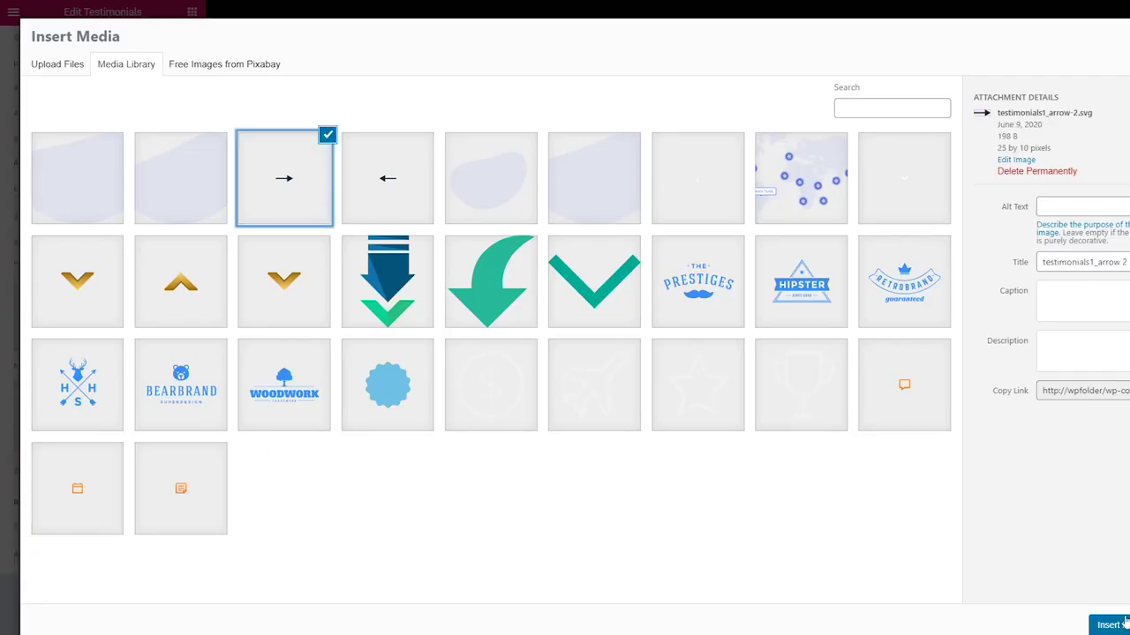
click(1125, 624)
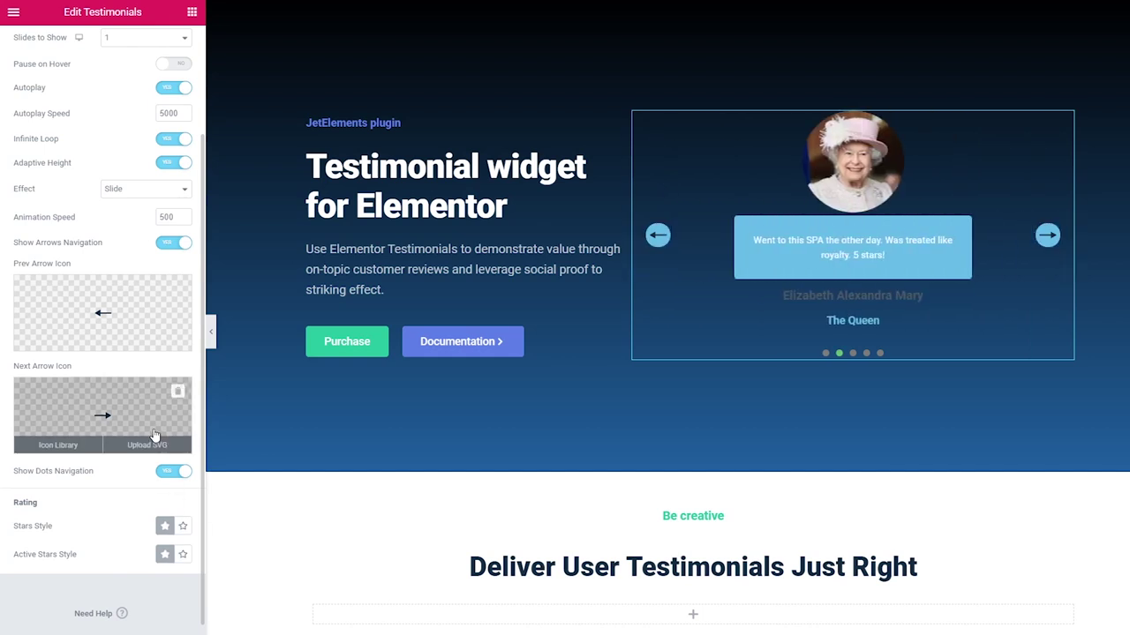
scroll(154, 435, up, 3)
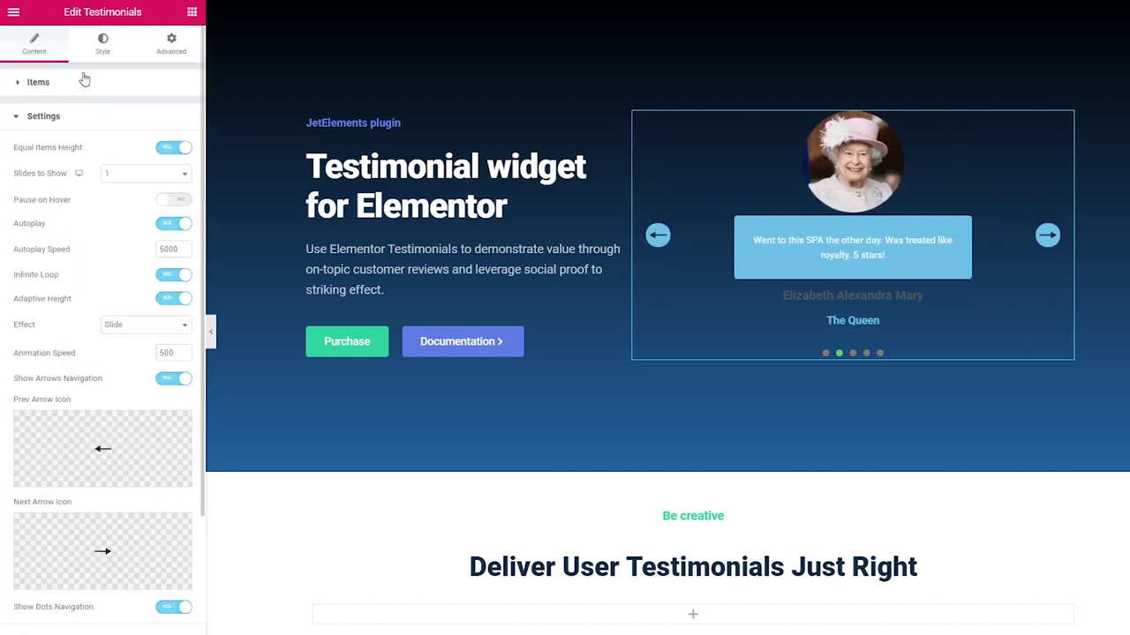
click(77, 118)
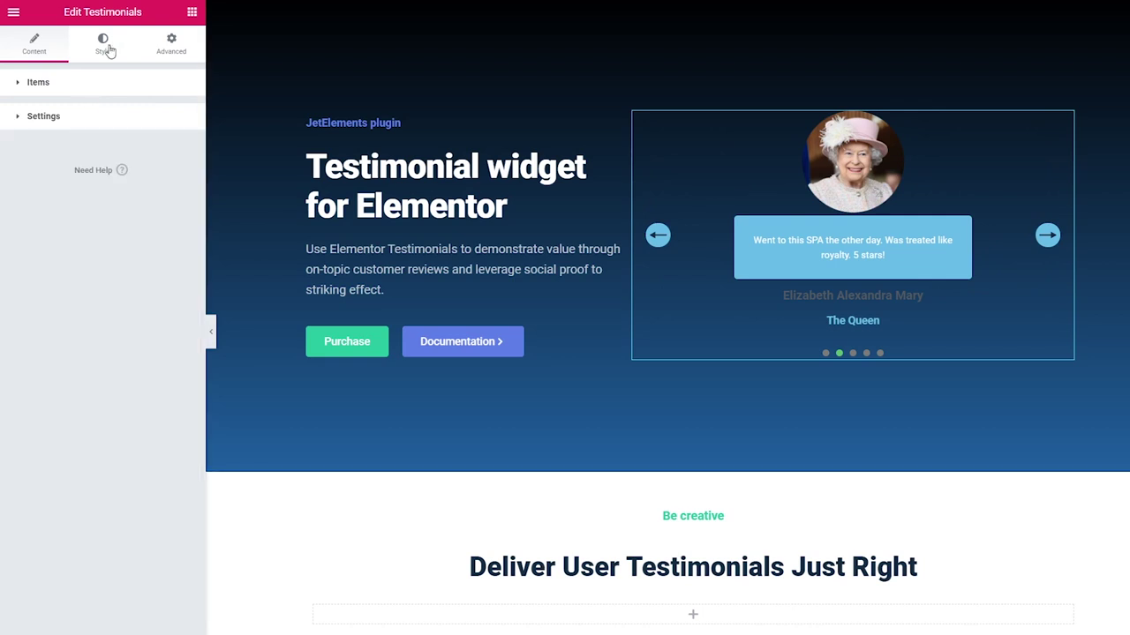
Step: Give the testimonial item a classic background in white, #FFFFFF
click(107, 48)
click(101, 86)
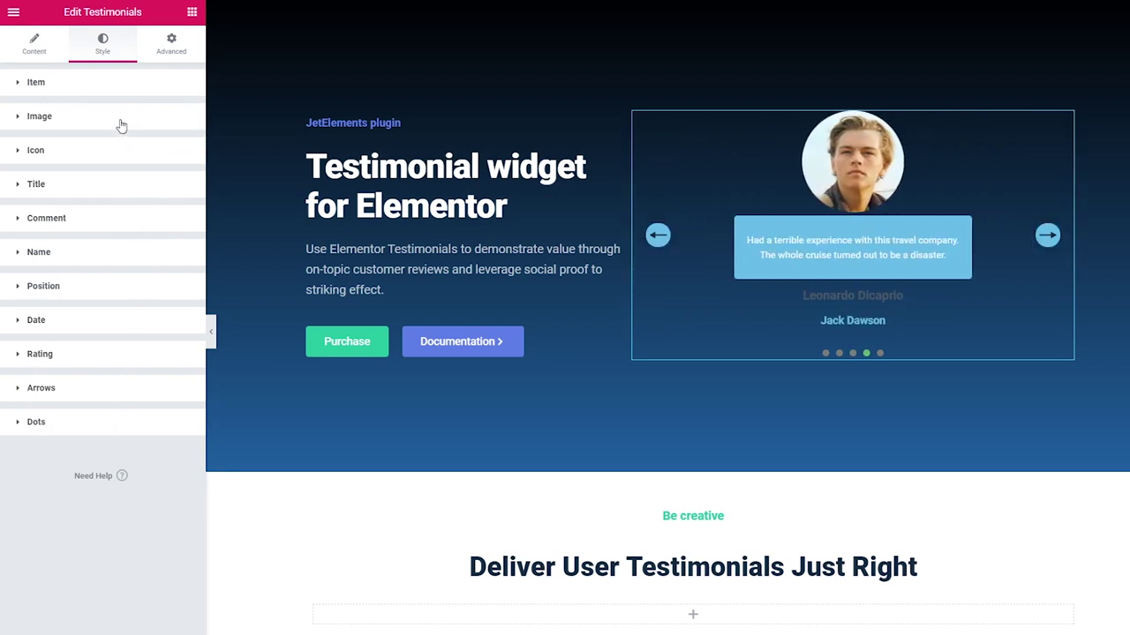
click(59, 84)
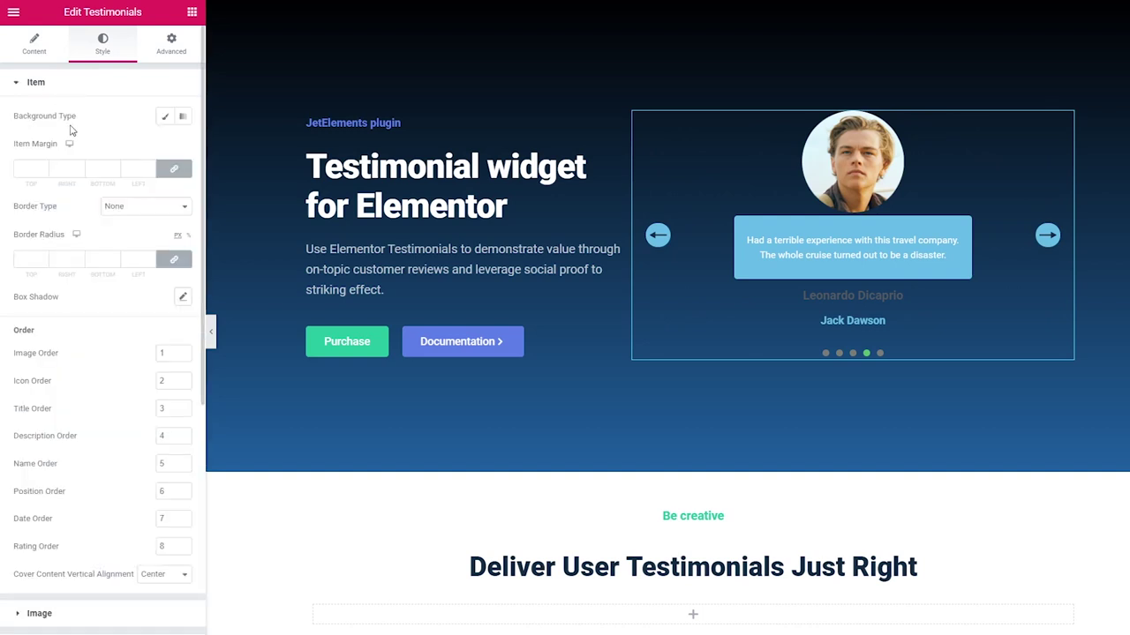
click(165, 116)
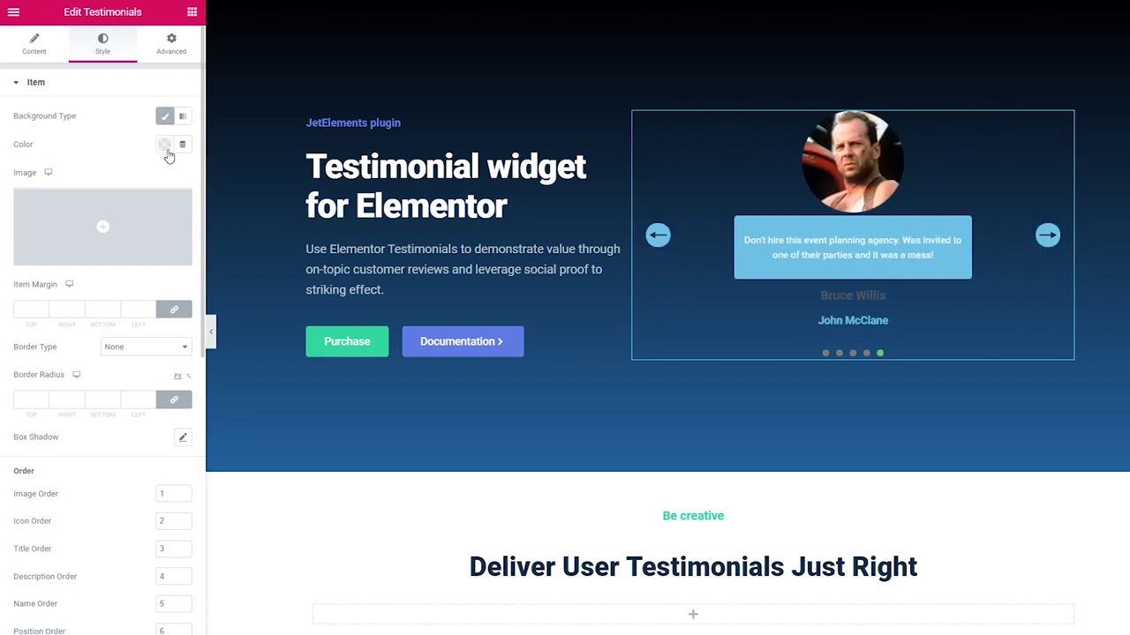
click(167, 150)
drag(169, 313, 82, 178)
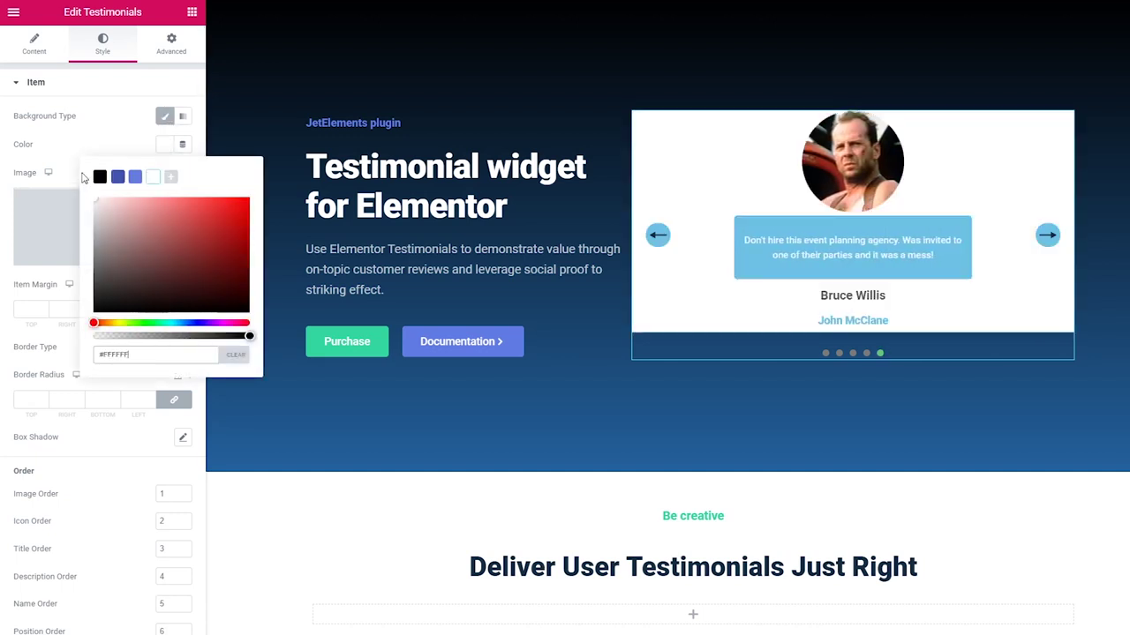
click(165, 146)
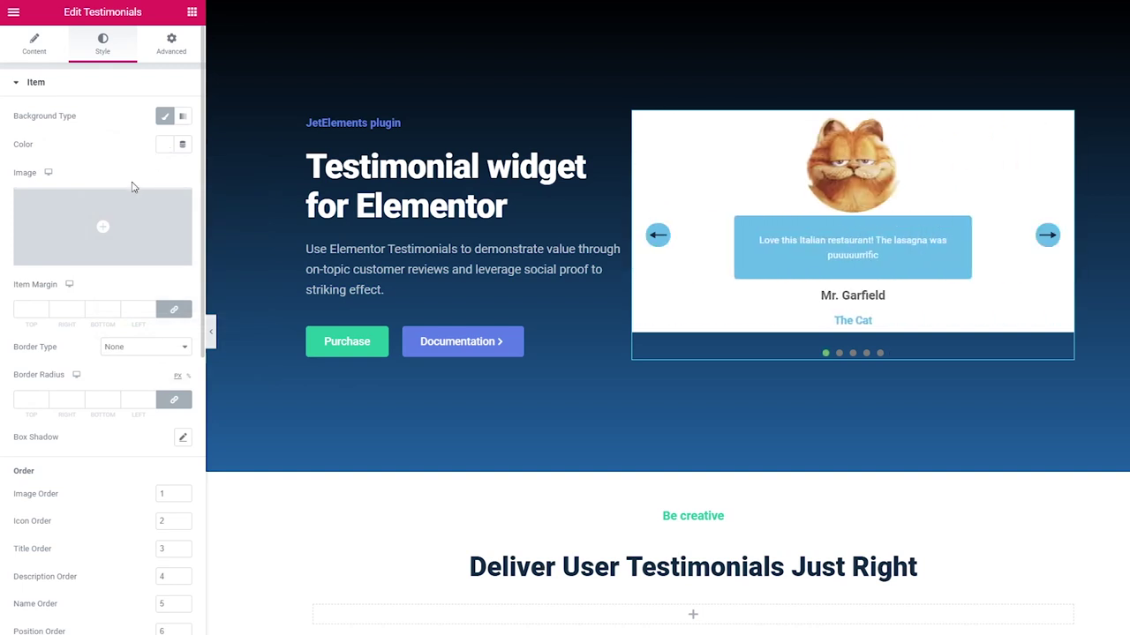
Step: Set the item's border radius to 10 px on all corners and give it a custom box shadow
mouse_move(126, 209)
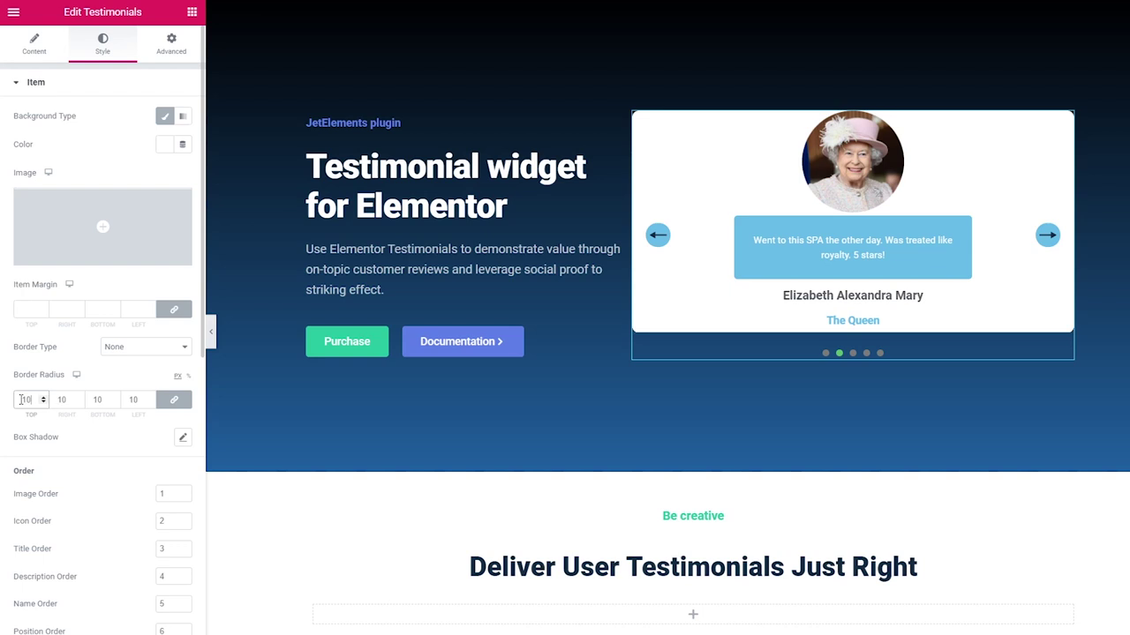
click(183, 436)
click(172, 474)
click(172, 474)
drag(159, 507, 114, 609)
text(523)
text(19)
text(-21)
click(183, 440)
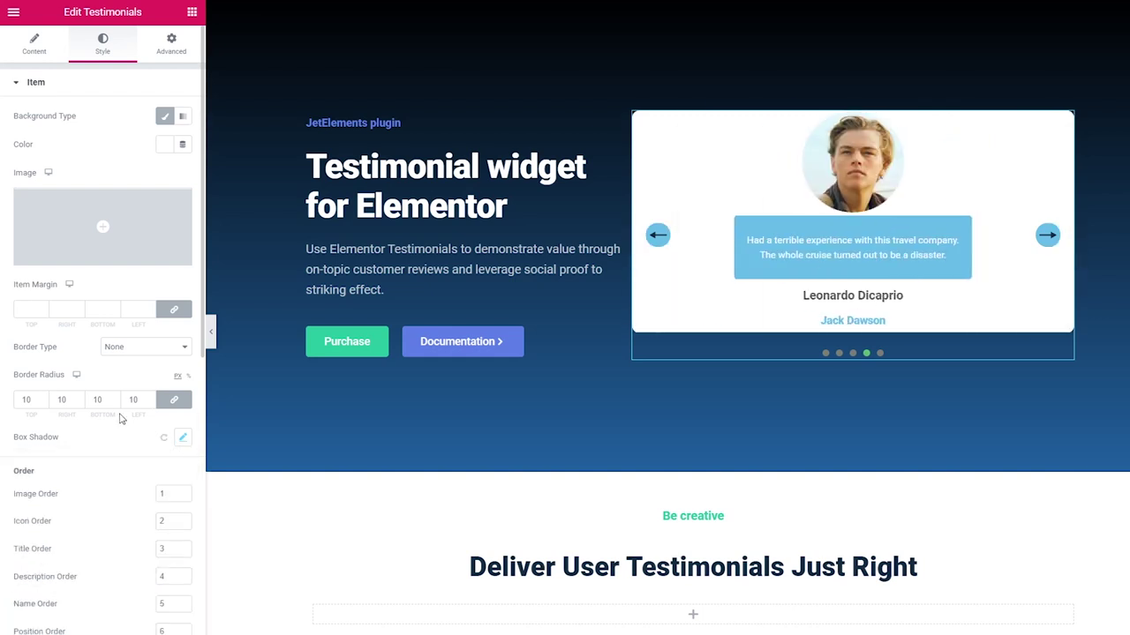
Step: Set the item's content order to icon 6, title 5, description 2, name 3 and position 4
scroll(99, 393, down, 5)
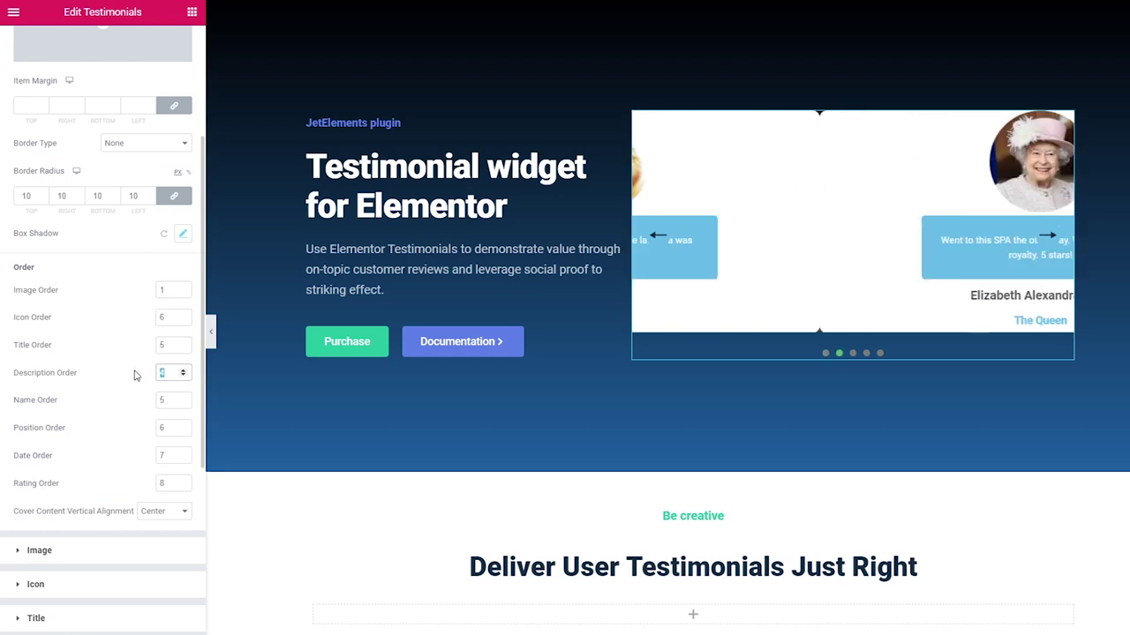
key(Tab)
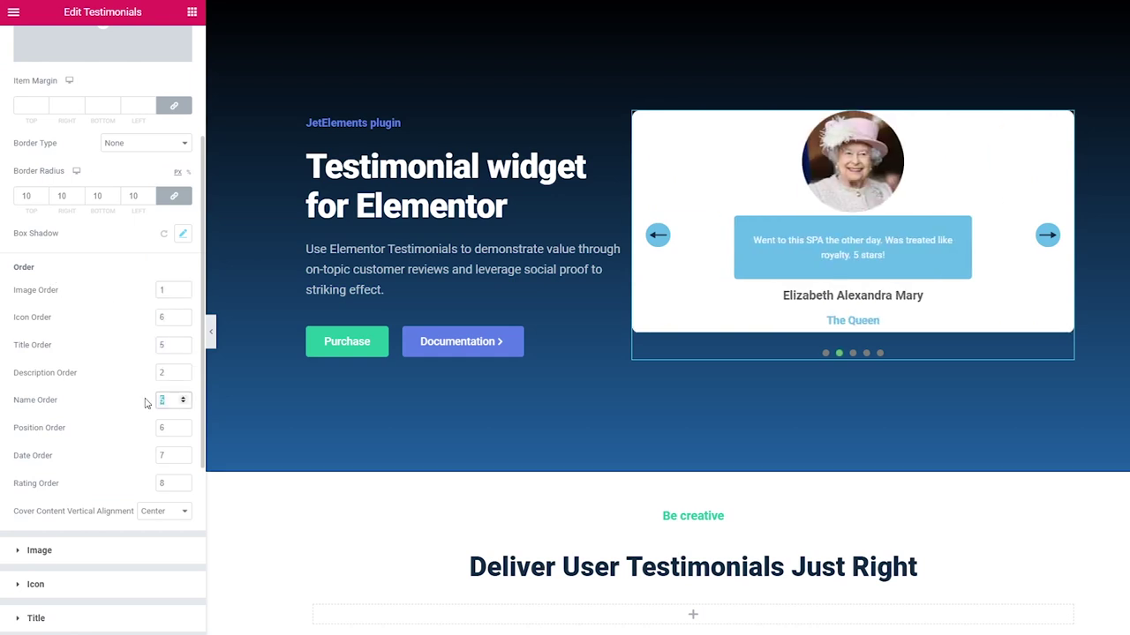
key(Tab)
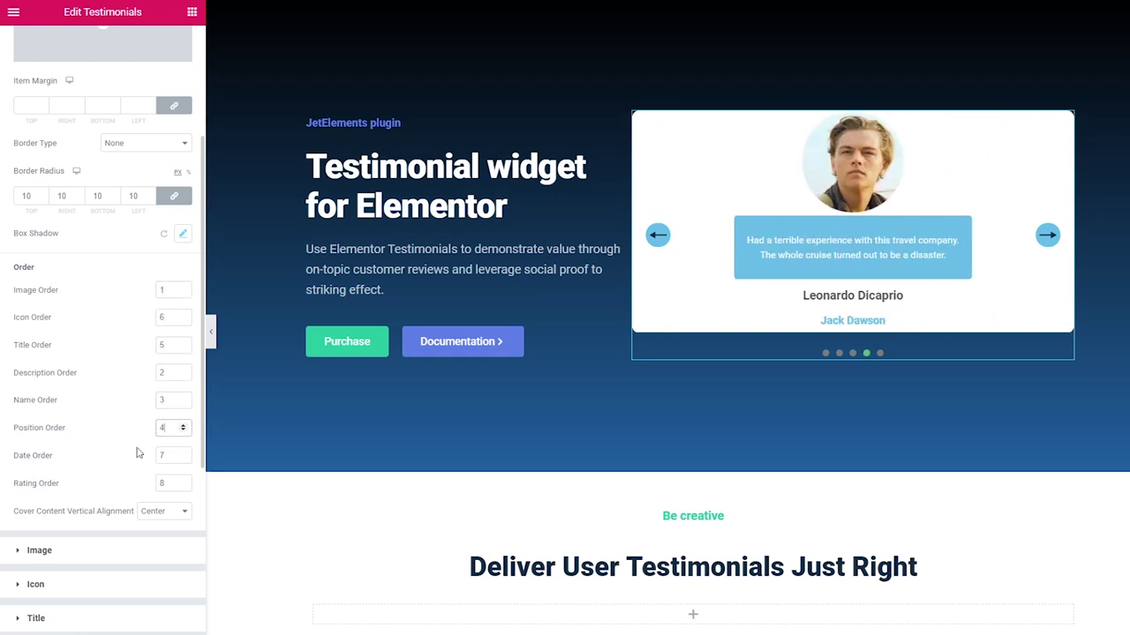
Step: Set the testimonial image's width and height to 90 px and its unlinked top margin to 25 px
scroll(133, 448, down, 3)
click(85, 421)
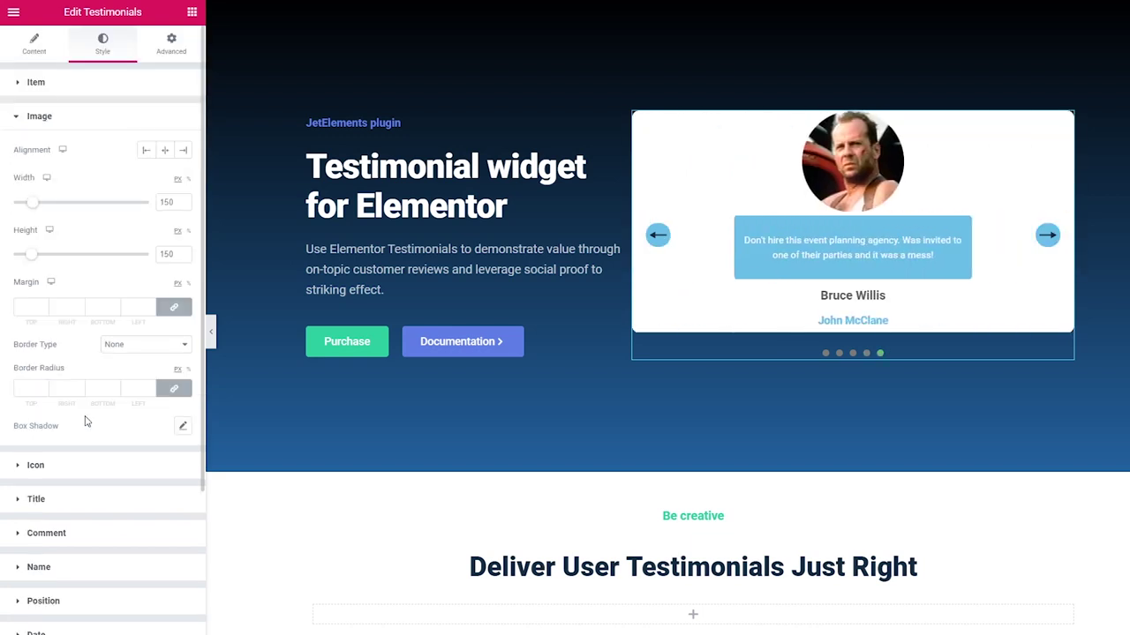
double_click(174, 200)
text(90)
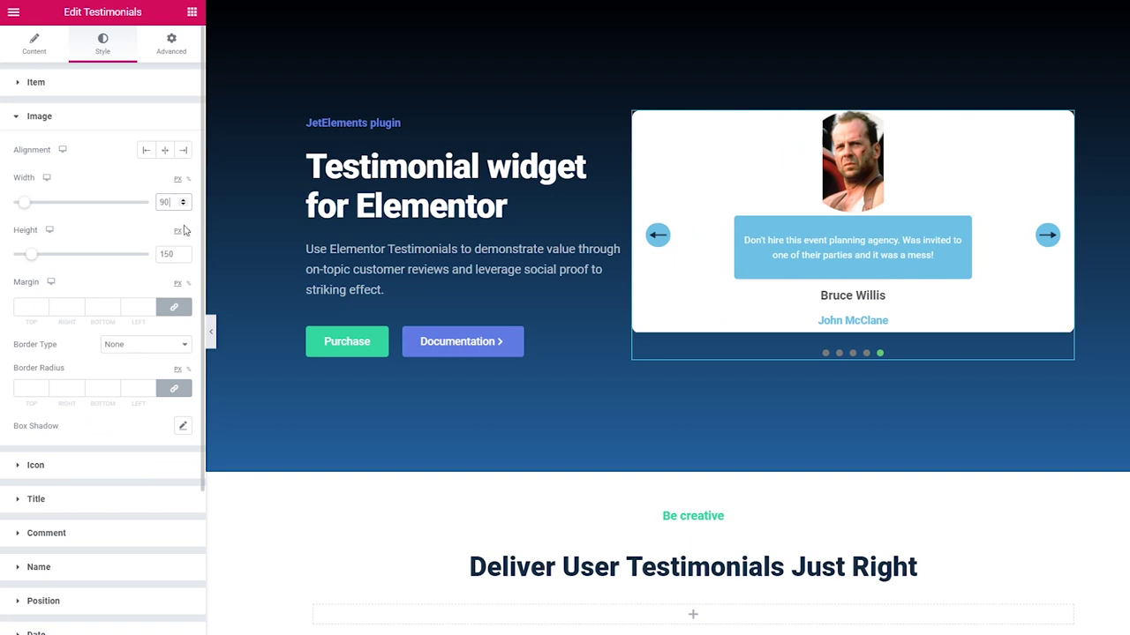
double_click(168, 253)
text(90)
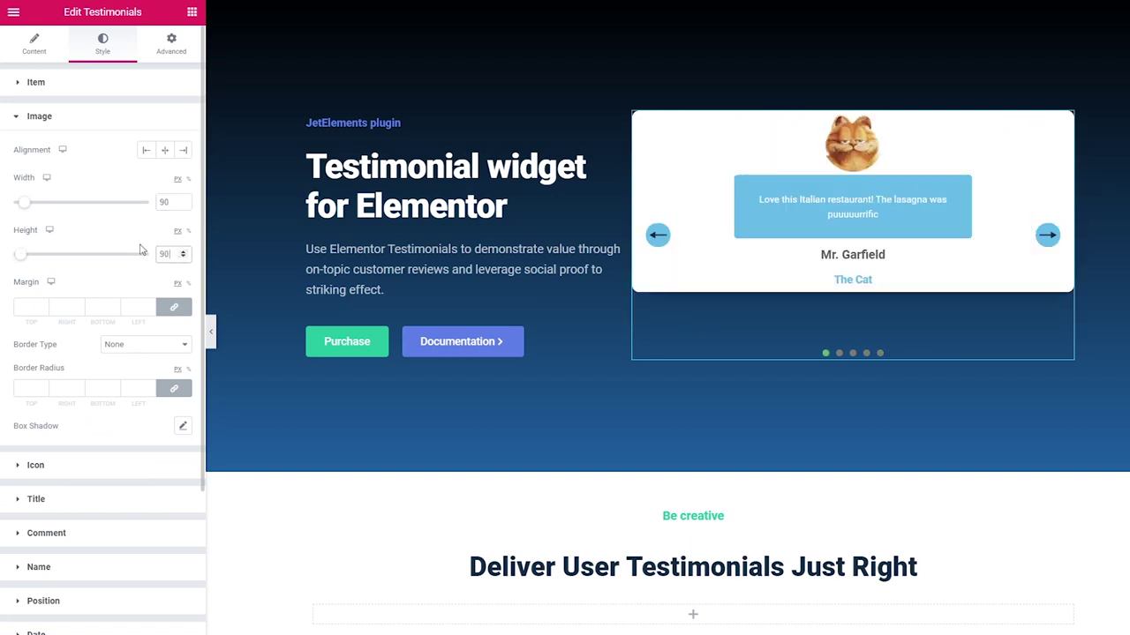
click(174, 306)
click(20, 306)
text(25)
Step: Set the comment's width to 339 px and its padding to 0 on all sides
scroll(66, 303, down, 2)
click(68, 334)
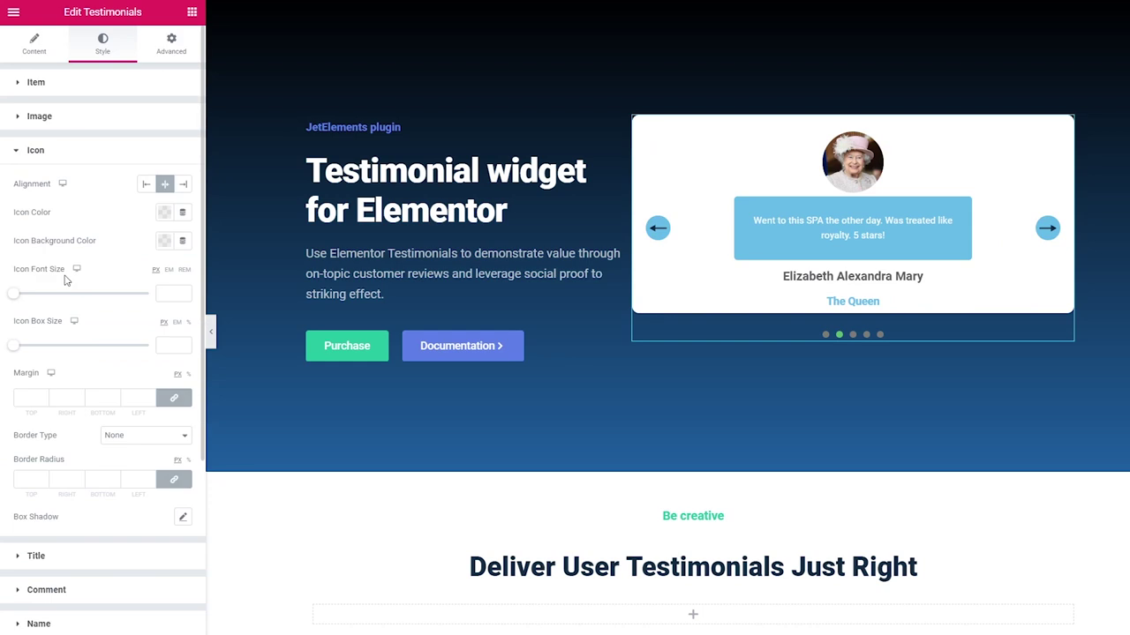
scroll(106, 397, down, 2)
click(50, 431)
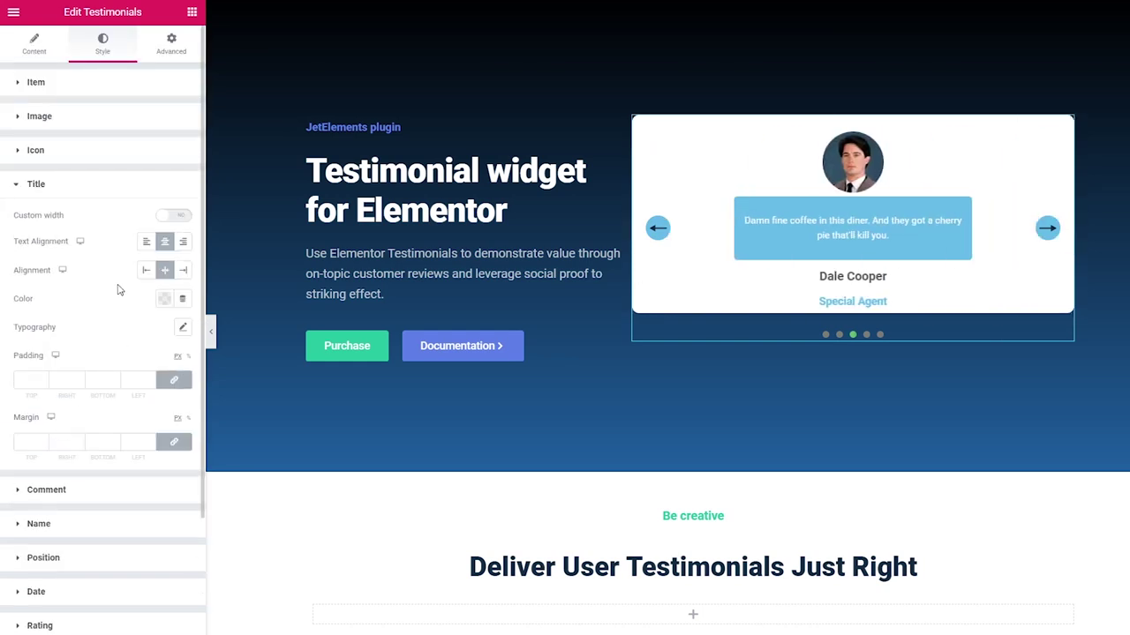
click(63, 492)
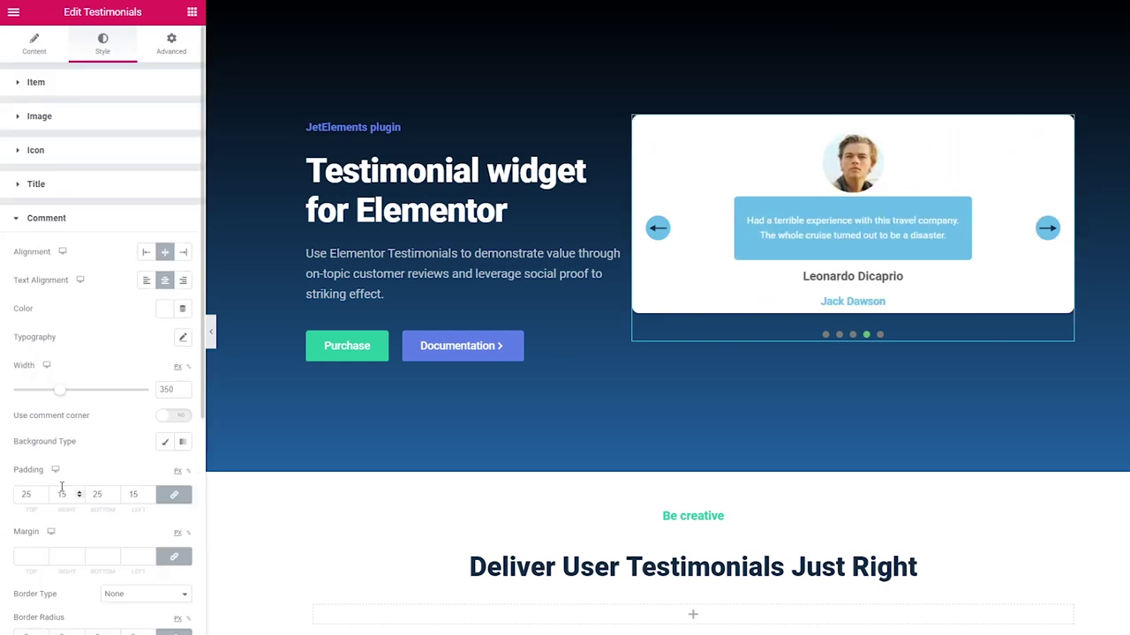
scroll(92, 435, down, 2)
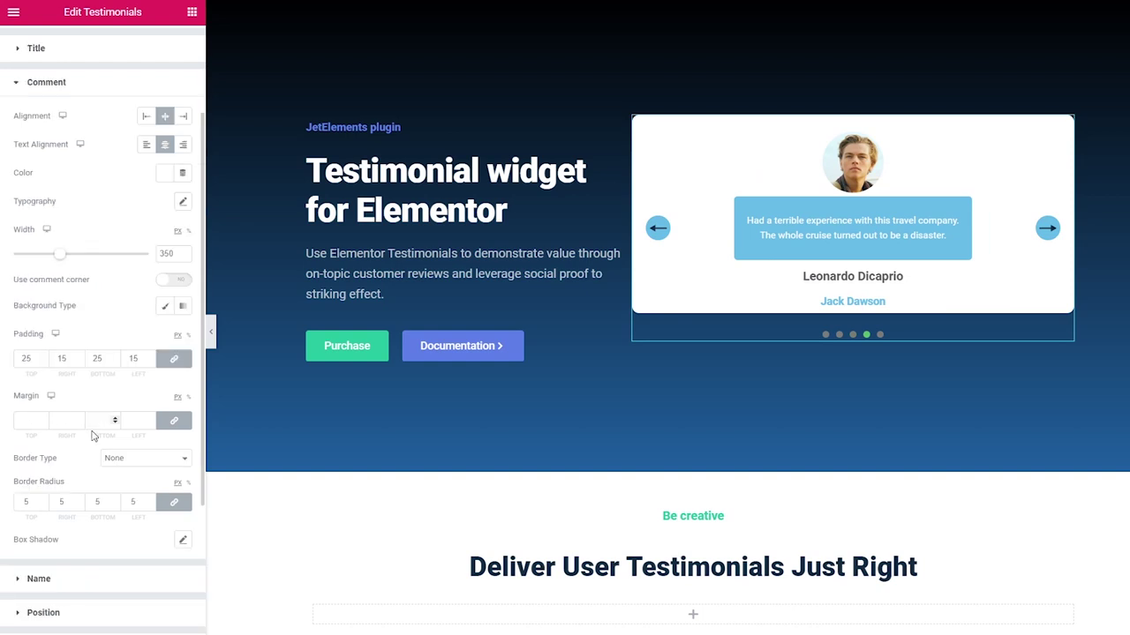
drag(175, 253, 153, 254)
key(Down)
key(Down)
key(Down)
key(Down)
key(Down)
key(Down)
key(Down)
key(Down)
key(Down)
key(Down)
key(Down)
click(150, 362)
scroll(150, 362, down, 15)
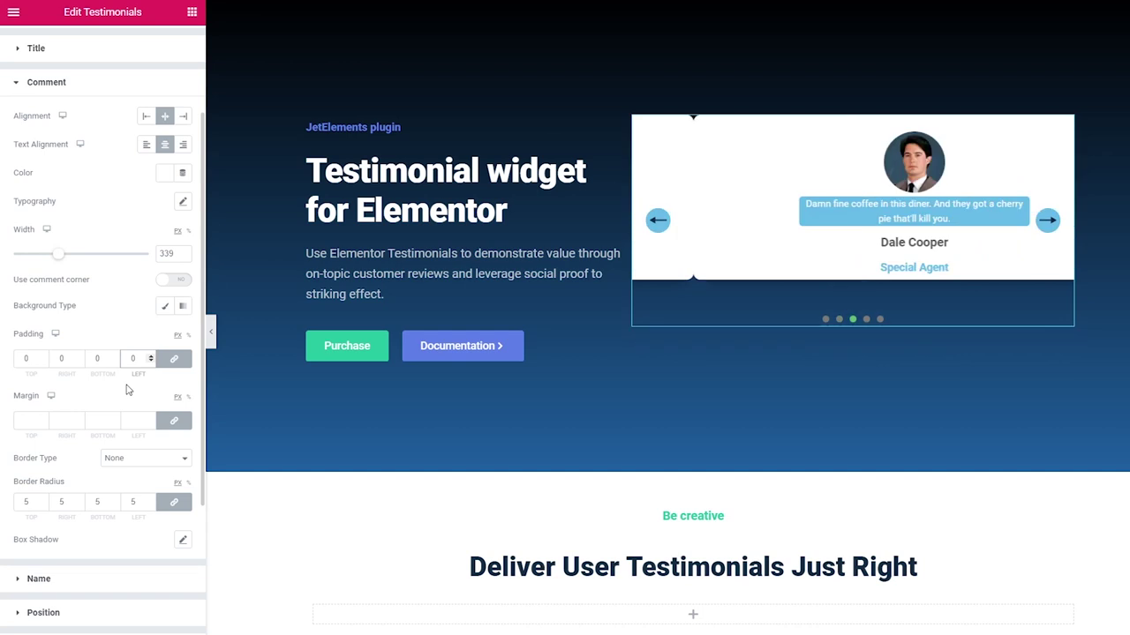
Step: Give the comment a classic background type with a transparent colour and make its text dark navy
click(165, 175)
click(165, 177)
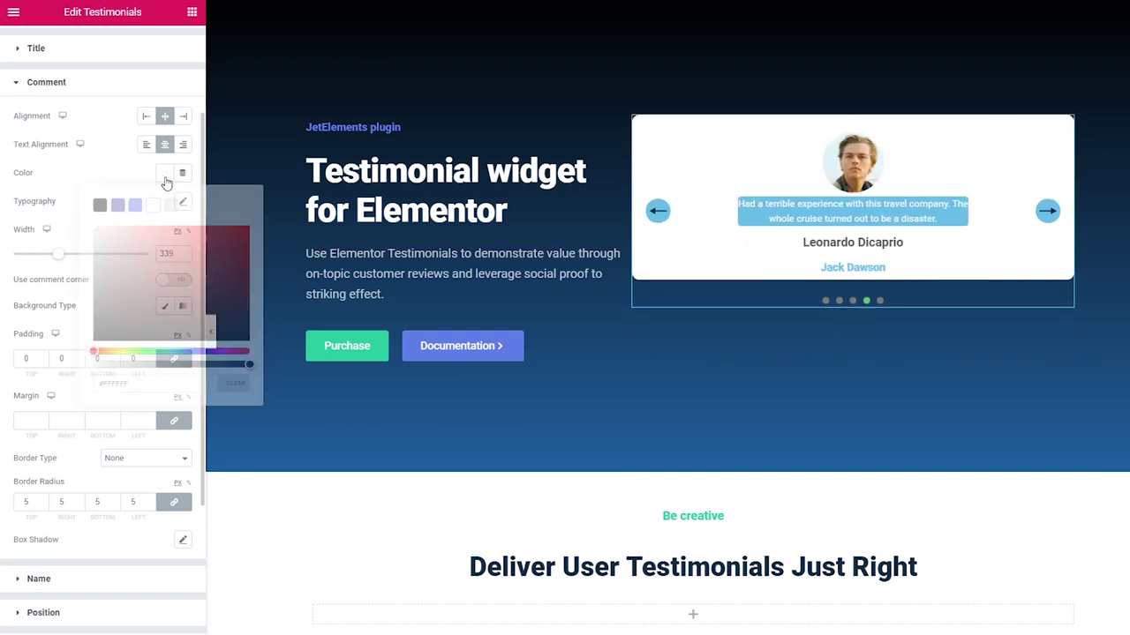
click(164, 306)
click(164, 335)
mouse_move(94, 526)
mouse_down()
mouse_move(204, 526)
mouse_move(88, 526)
mouse_up()
click(162, 175)
drag(132, 384, 88, 386)
key(ctrl+v)
click(163, 176)
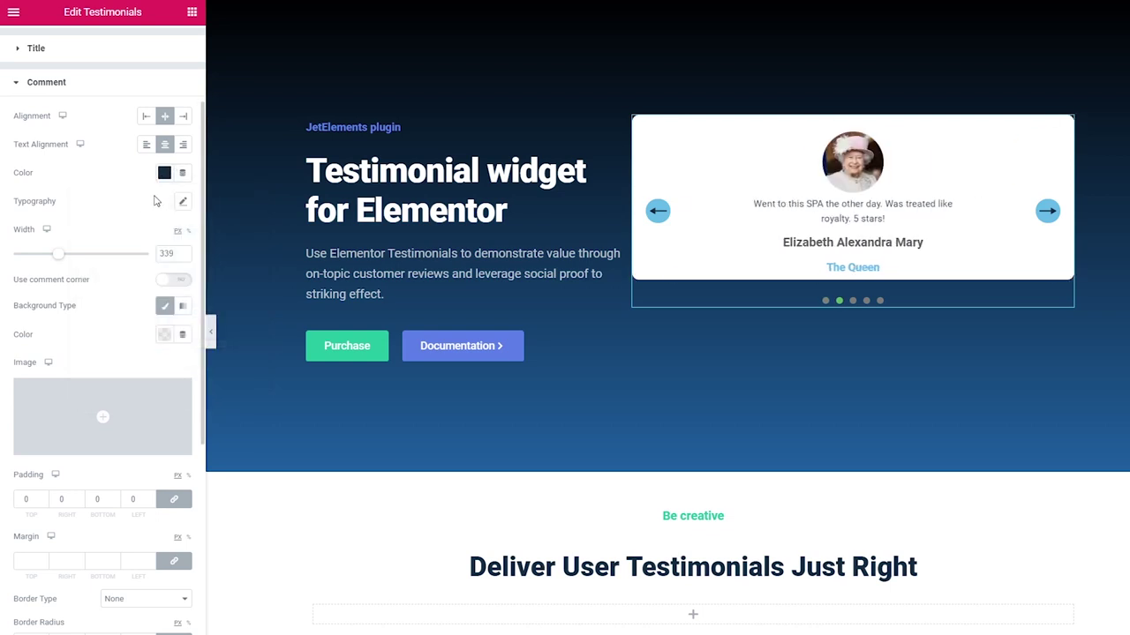
Step: Set the comment's typography to Roboto, size 25 px, weight 500 and line height 36 px
click(181, 203)
click(135, 237)
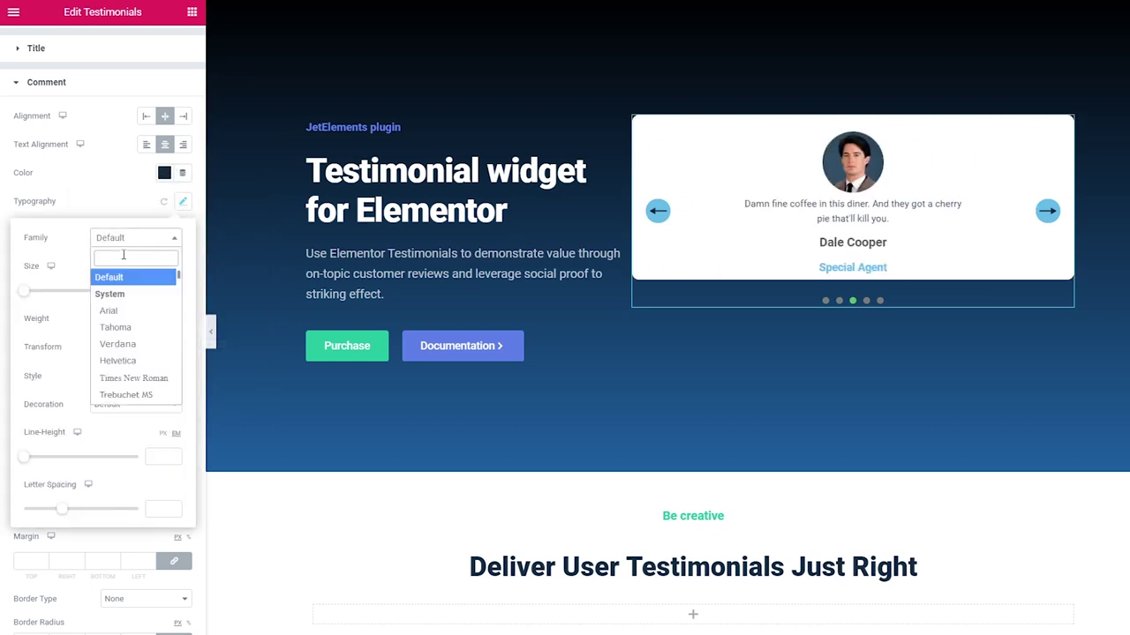
text(roboto)
click(141, 292)
text(27)
click(142, 323)
click(125, 356)
click(157, 456)
text(36)
click(162, 434)
double_click(155, 291)
text(25)
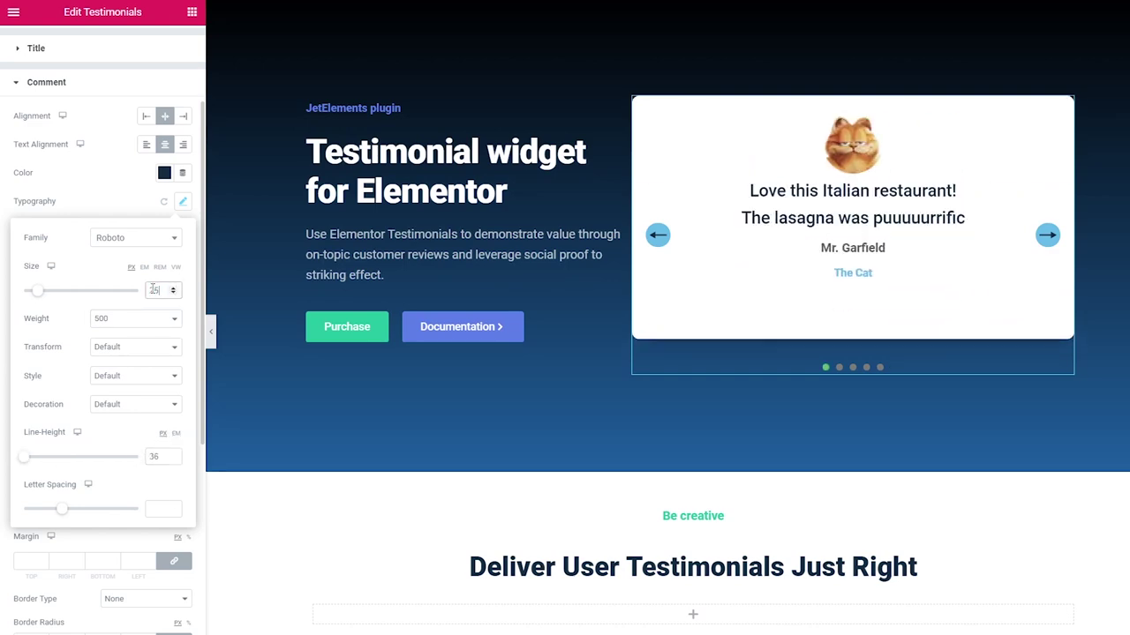
click(181, 202)
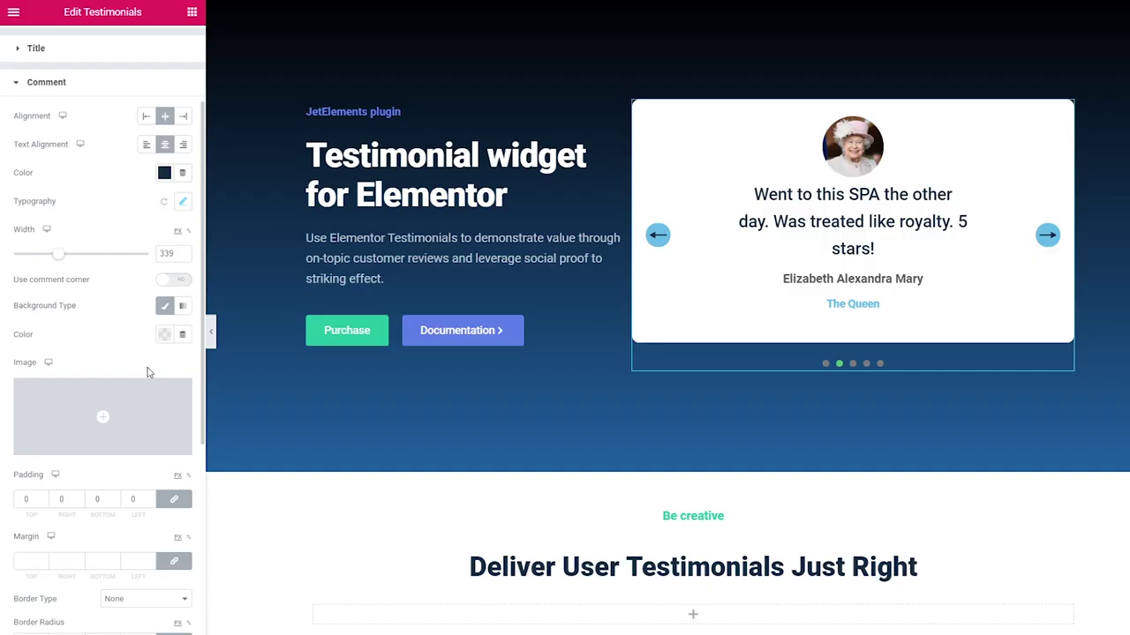
Step: Set the testimonial name's text colour to dark navy
scroll(196, 497, down, 5)
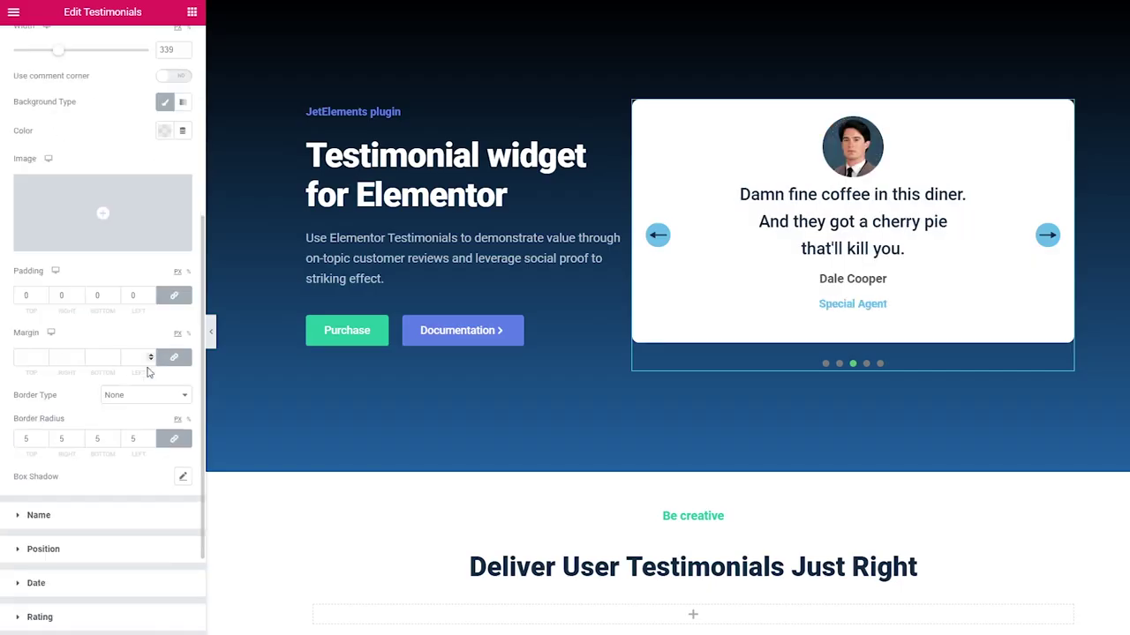
click(95, 383)
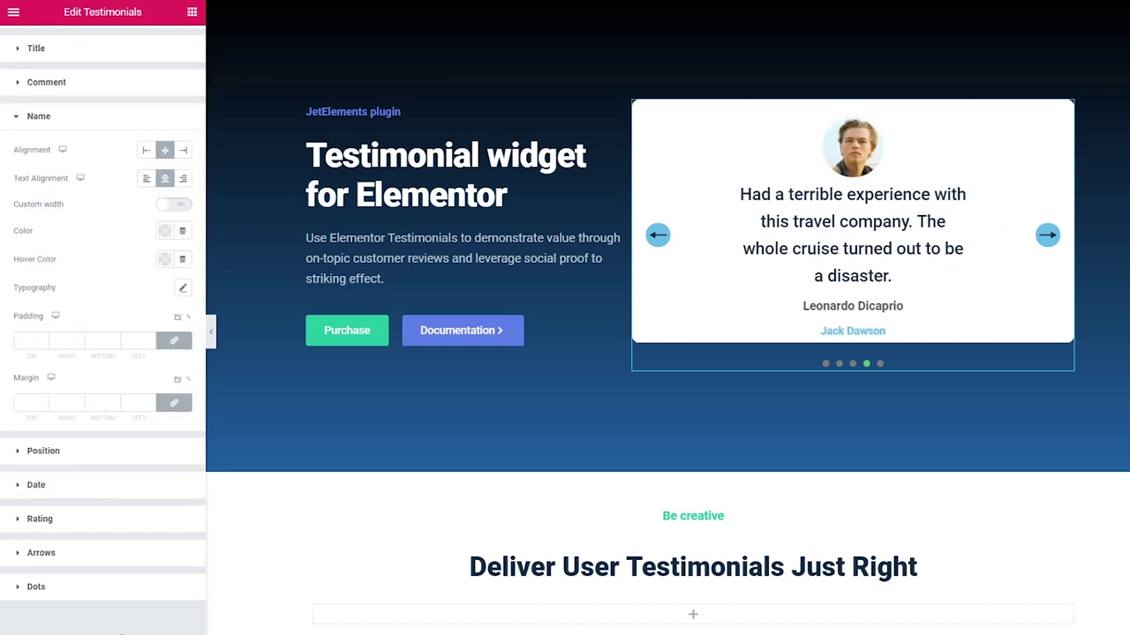
click(168, 232)
Step: Set the name's typography to Roboto, size 14 px, with a custom weight and uppercase transform
click(183, 288)
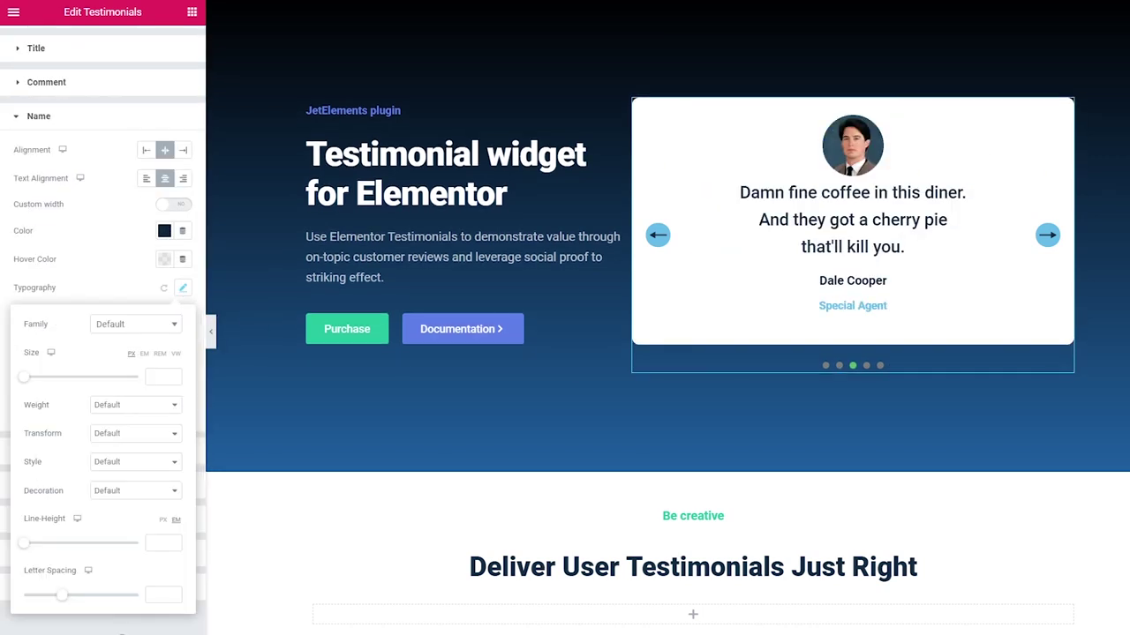
click(137, 325)
text(roboto)
click(124, 380)
click(164, 376)
text(14)
click(136, 405)
click(124, 512)
click(136, 434)
click(130, 467)
click(182, 290)
Step: Style the position text in grey with custom typography and open the rating style settings
click(43, 449)
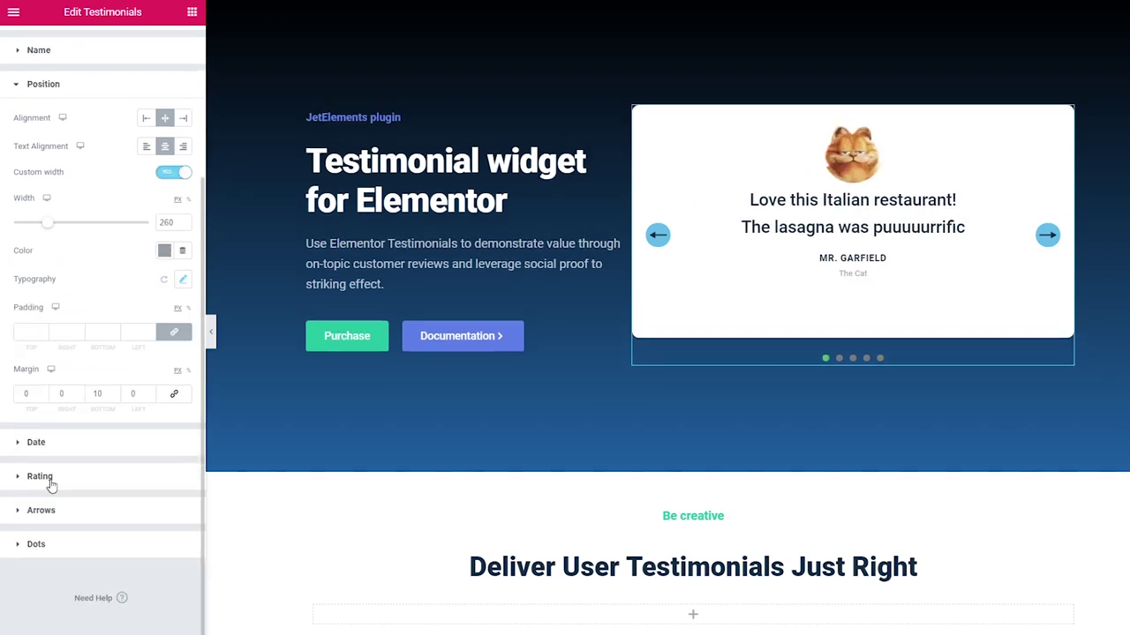
click(50, 481)
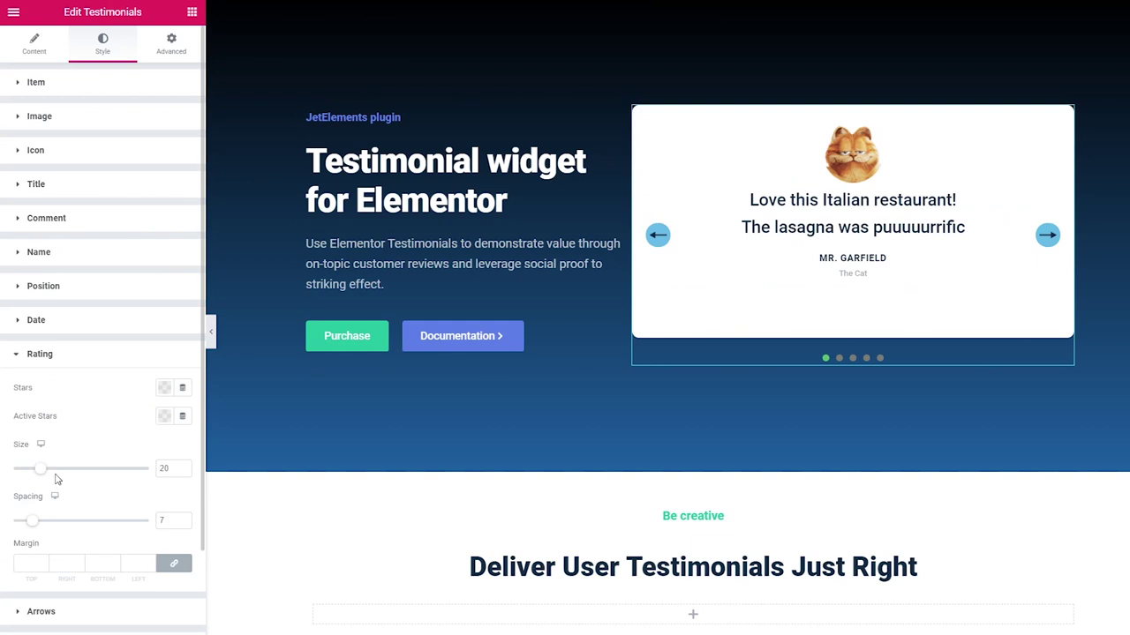
Step: Set the top indent to 17% for the previous arrow and 16% for the next arrow
scroll(54, 480, down, 2)
click(54, 515)
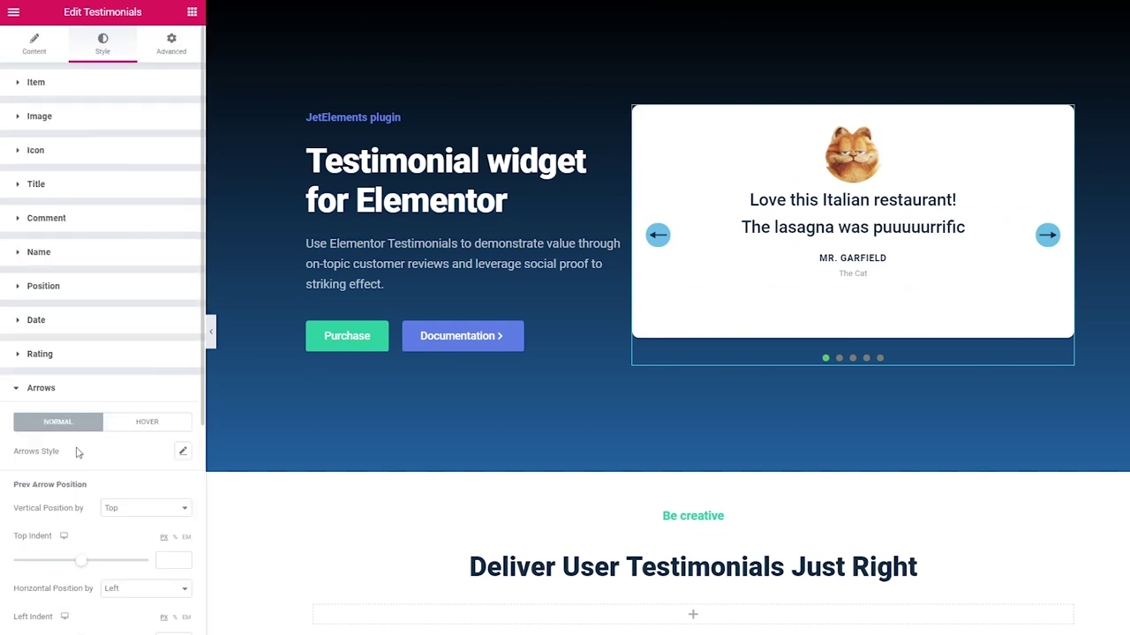
scroll(78, 454, down, 2)
click(170, 355)
text(17)
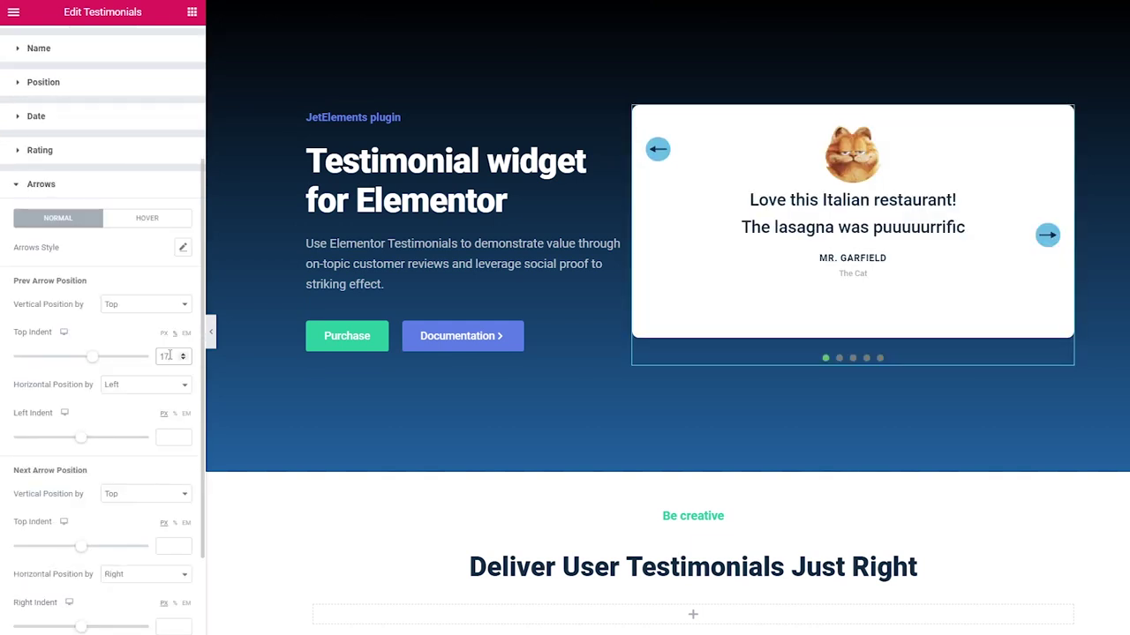
scroll(144, 431, down, 1)
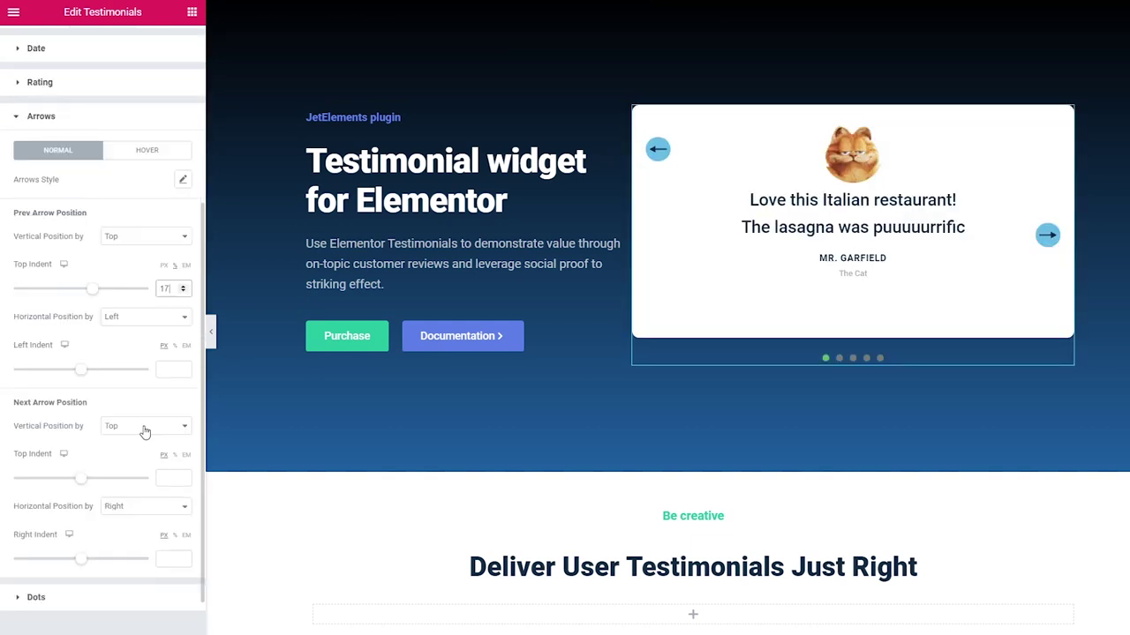
click(164, 478)
text(16)
Step: Set the previous arrow's left indent and the next arrow's right indent to 20%
drag(81, 370, 99, 375)
key(ctrl+a)
text(20)
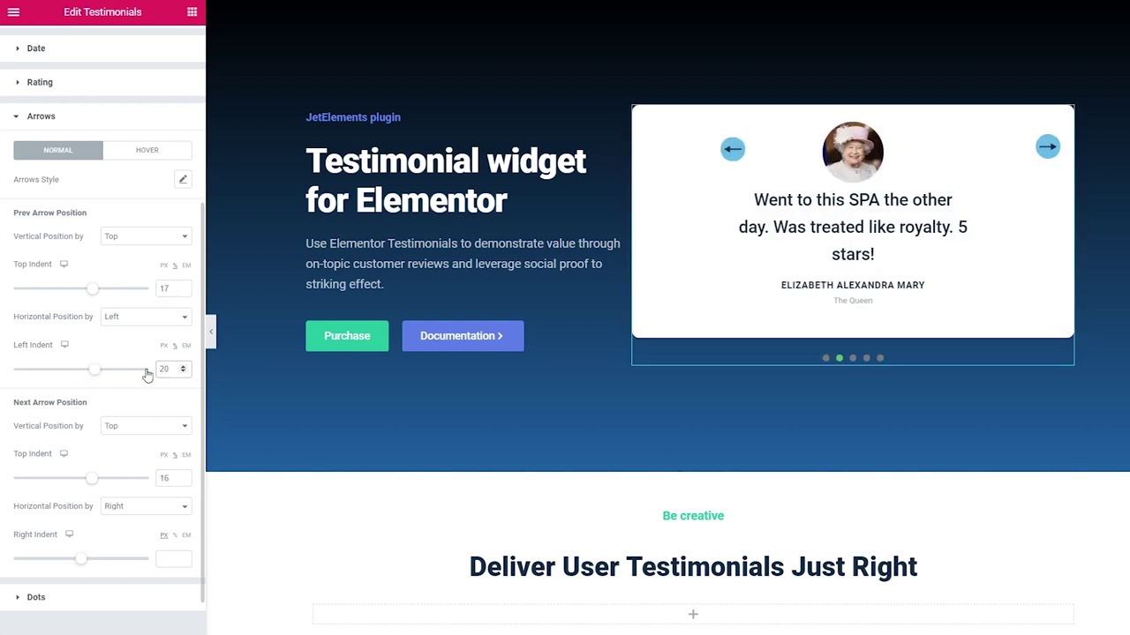
click(169, 473)
click(175, 535)
text(20)
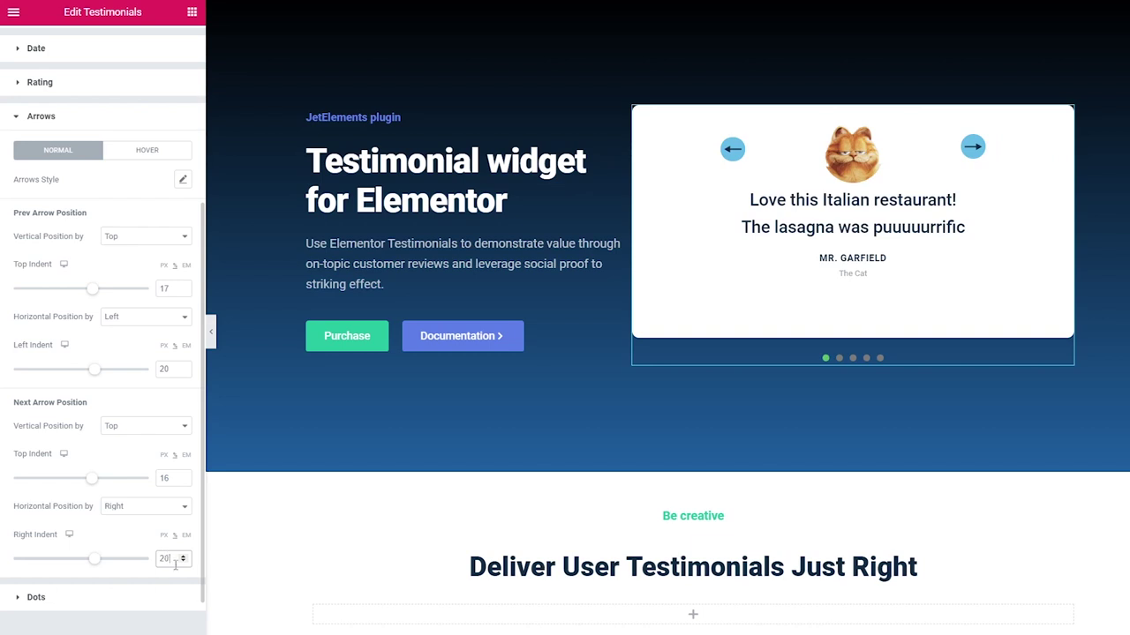
Step: Set the top indent of both the next and previous arrows to 19%
click(183, 474)
double_click(164, 477)
text(18)
key(Up)
double_click(162, 283)
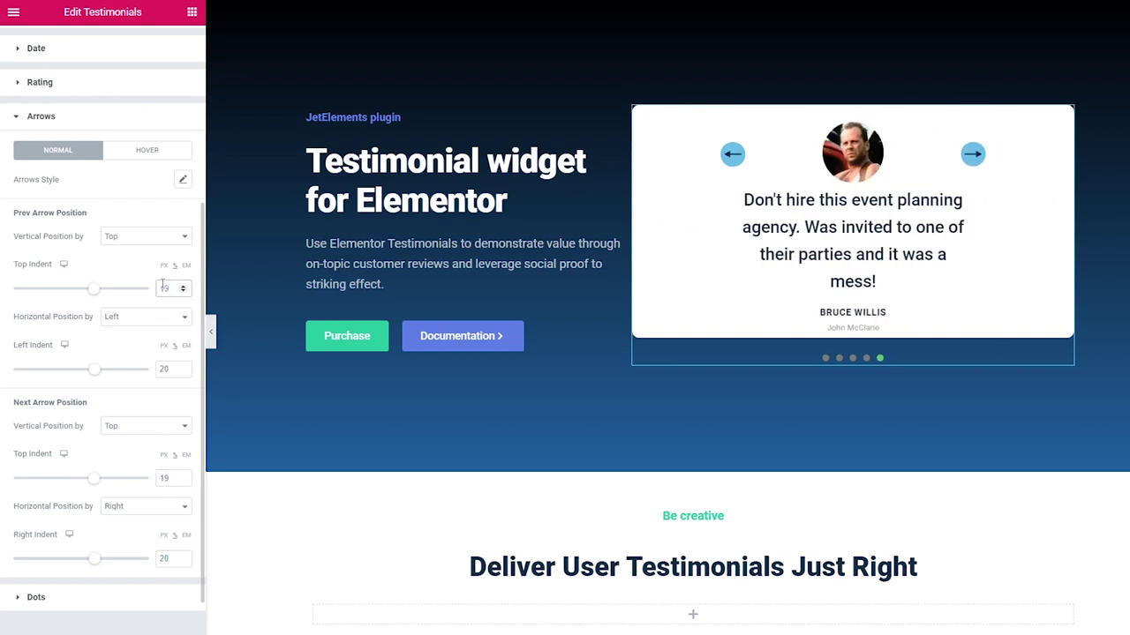
text(19)
Step: Give the normal-state arrows a classic background color and lower its opacity to make it transparent
scroll(162, 283, down, 1)
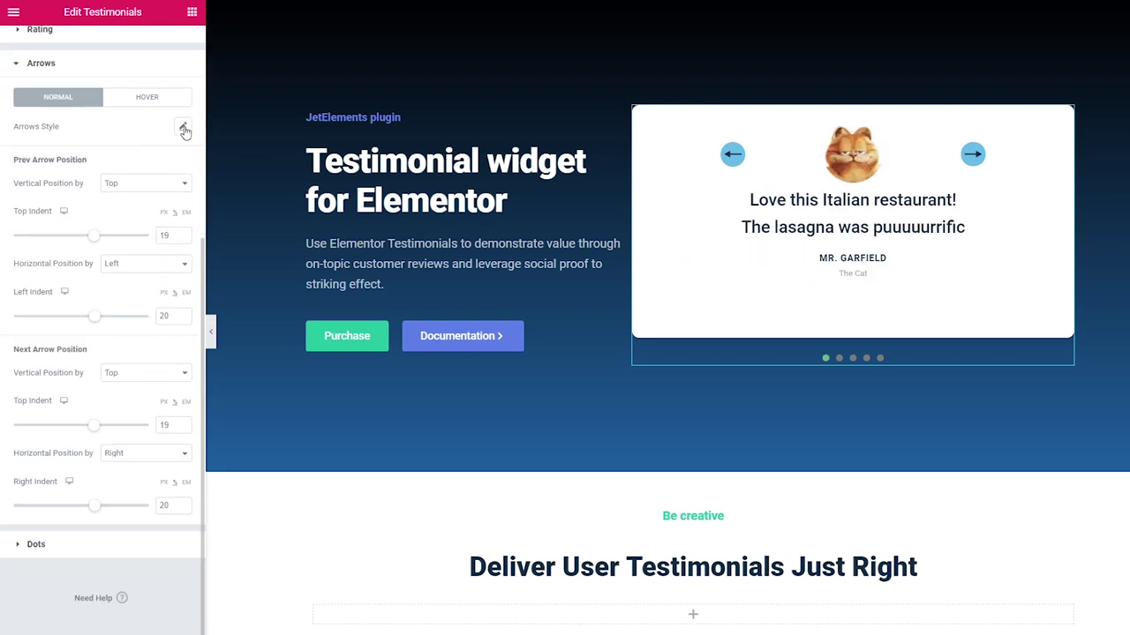
click(183, 128)
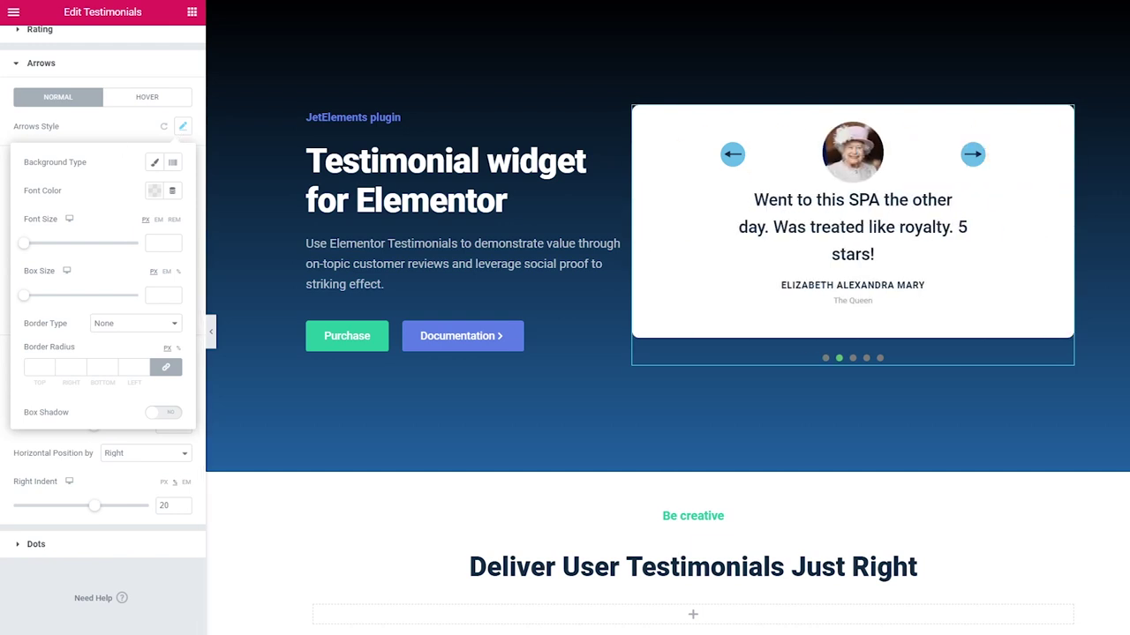
click(155, 191)
click(154, 163)
click(156, 195)
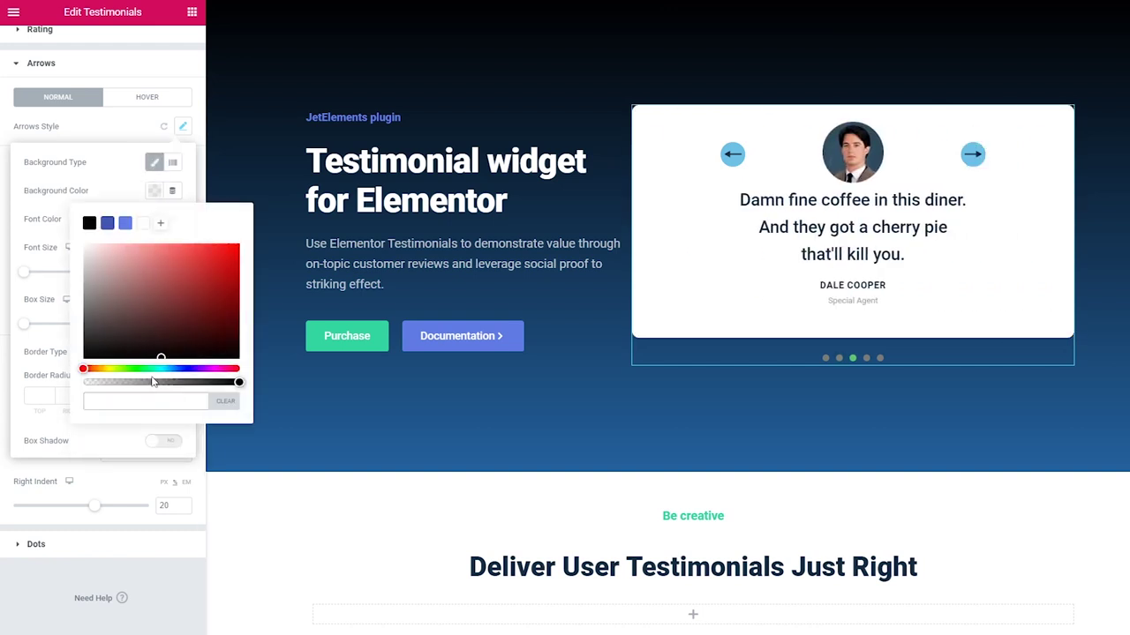
click(147, 381)
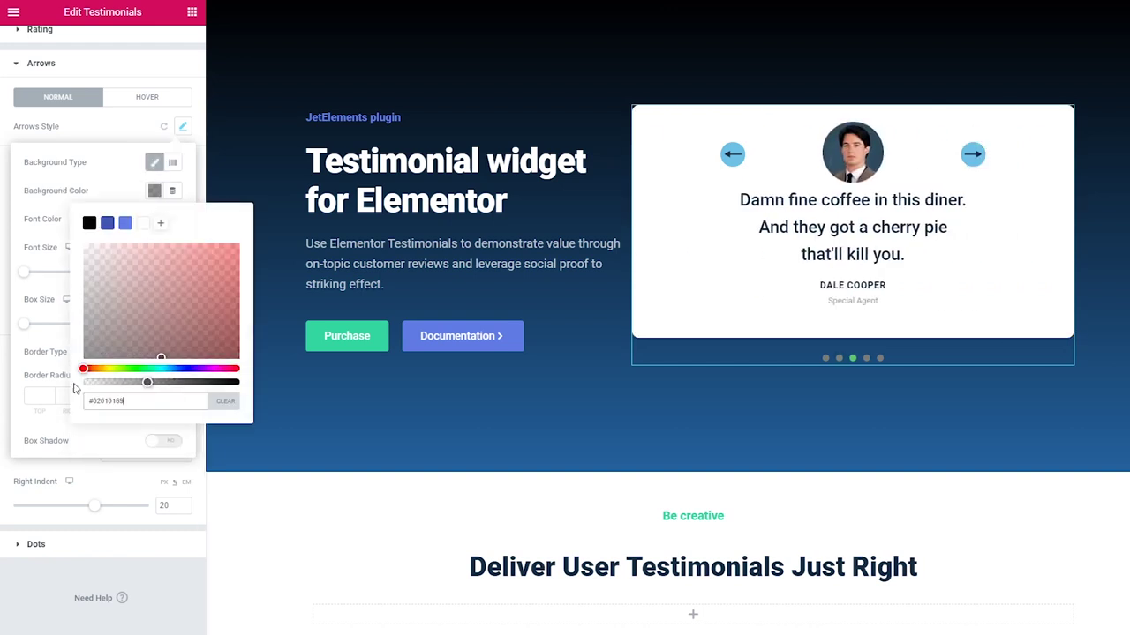
click(29, 388)
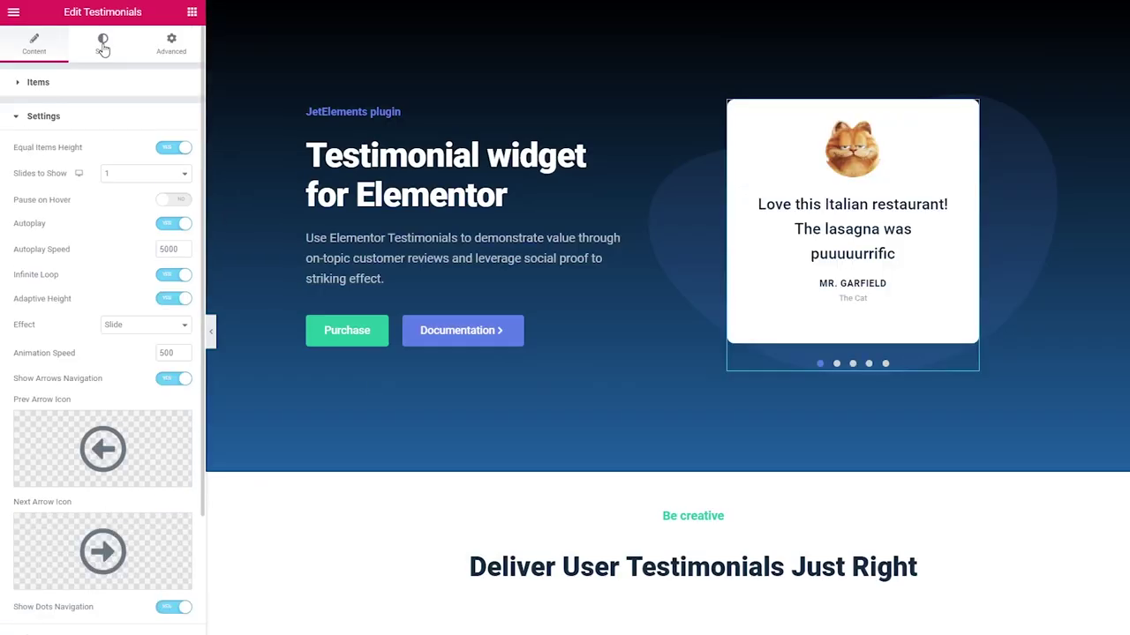
Step: Use the circled arrow icons for navigation and style them with a dark blue font color and a 37 px font size
click(103, 44)
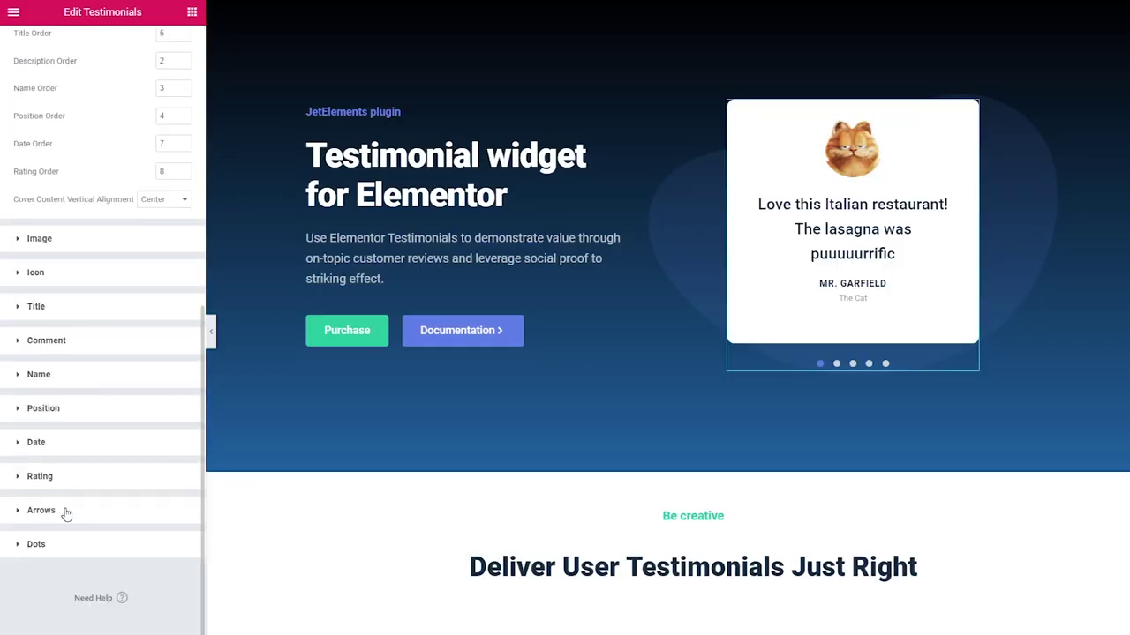
click(66, 510)
click(182, 179)
click(155, 272)
click(106, 305)
drag(24, 325, 33, 331)
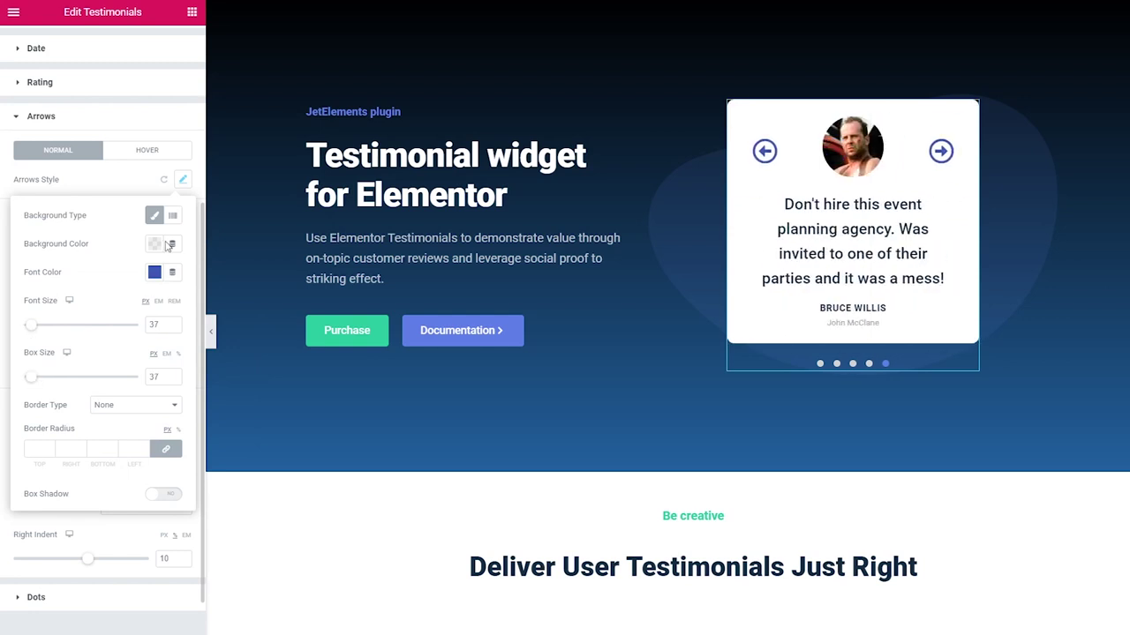
click(155, 275)
drag(183, 450, 189, 450)
drag(212, 348, 178, 323)
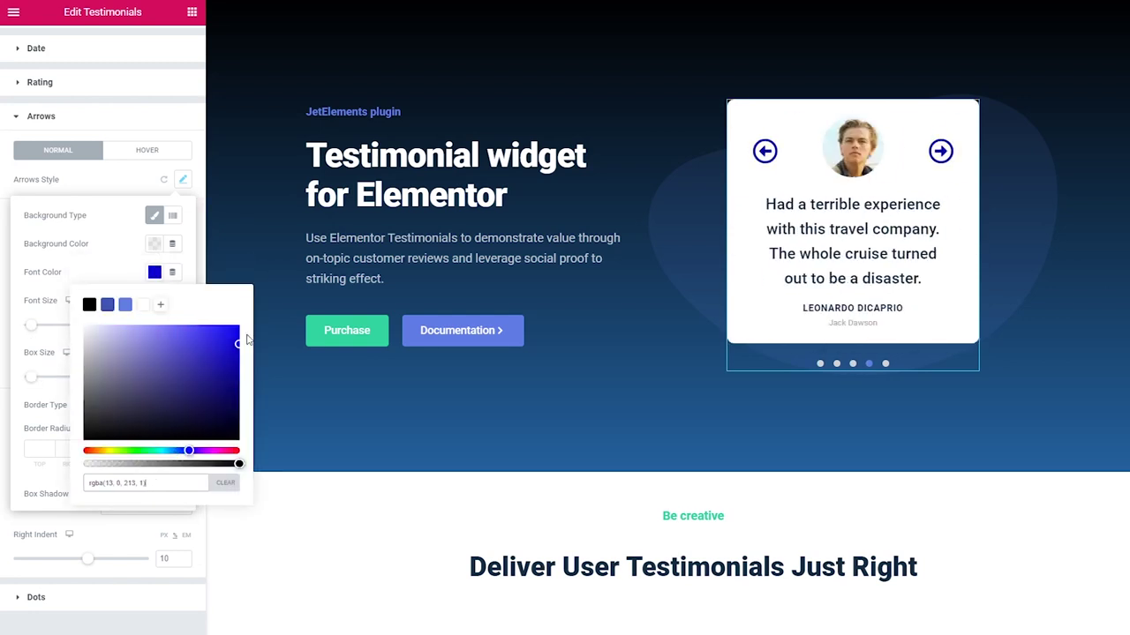
drag(33, 326, 30, 328)
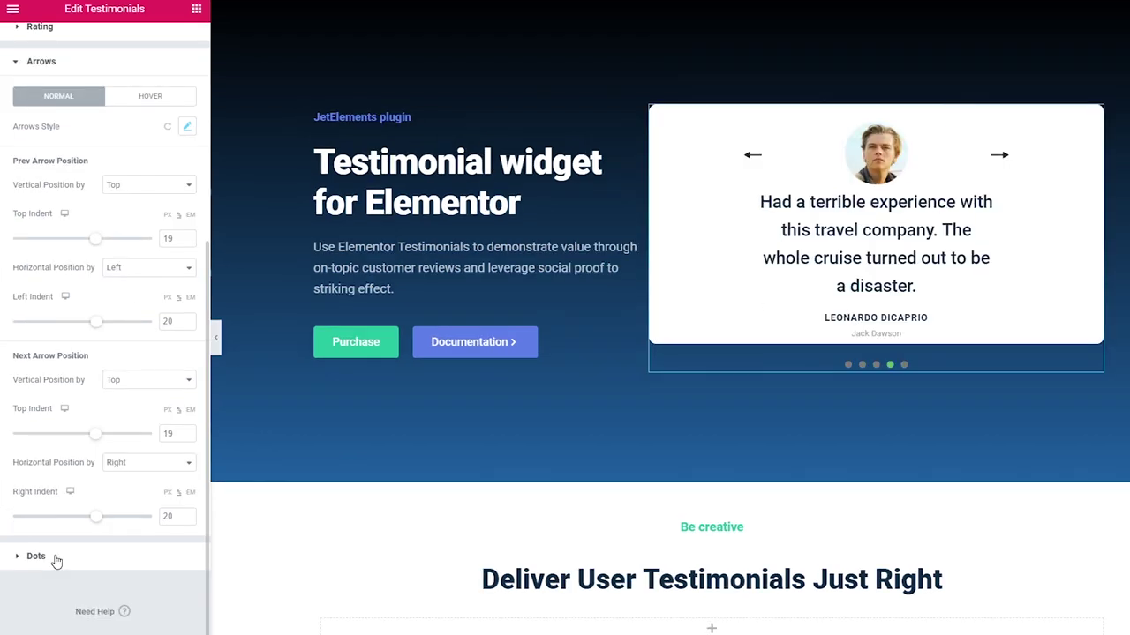
Step: Set the gap between the dots to 7 and give the normal dots a light grey #D3D3D3 background
click(56, 560)
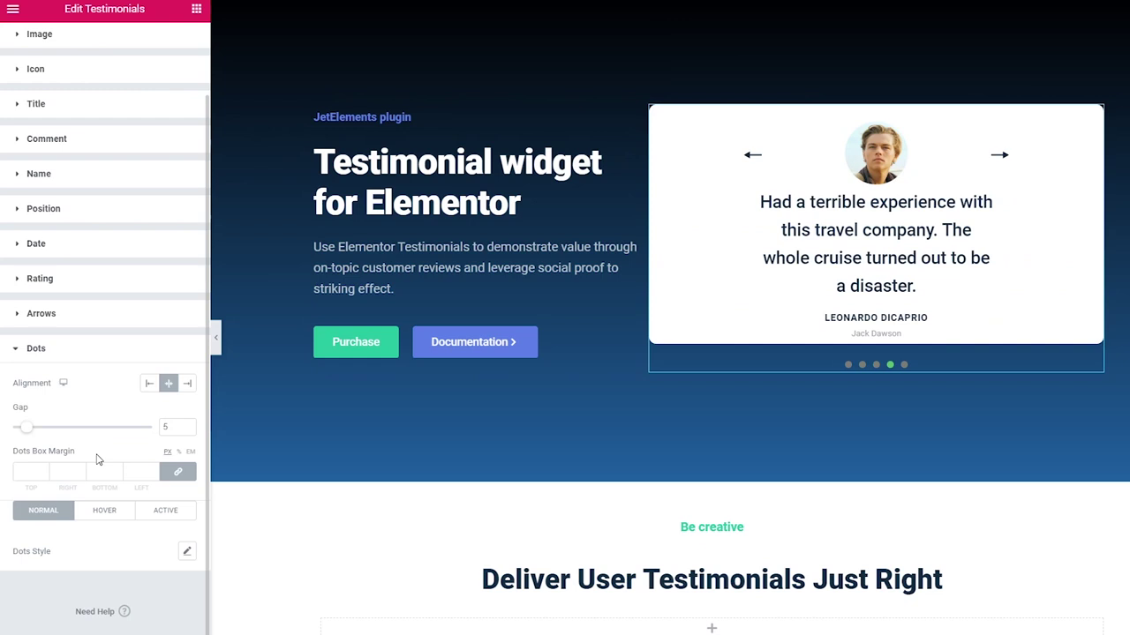
text(7)
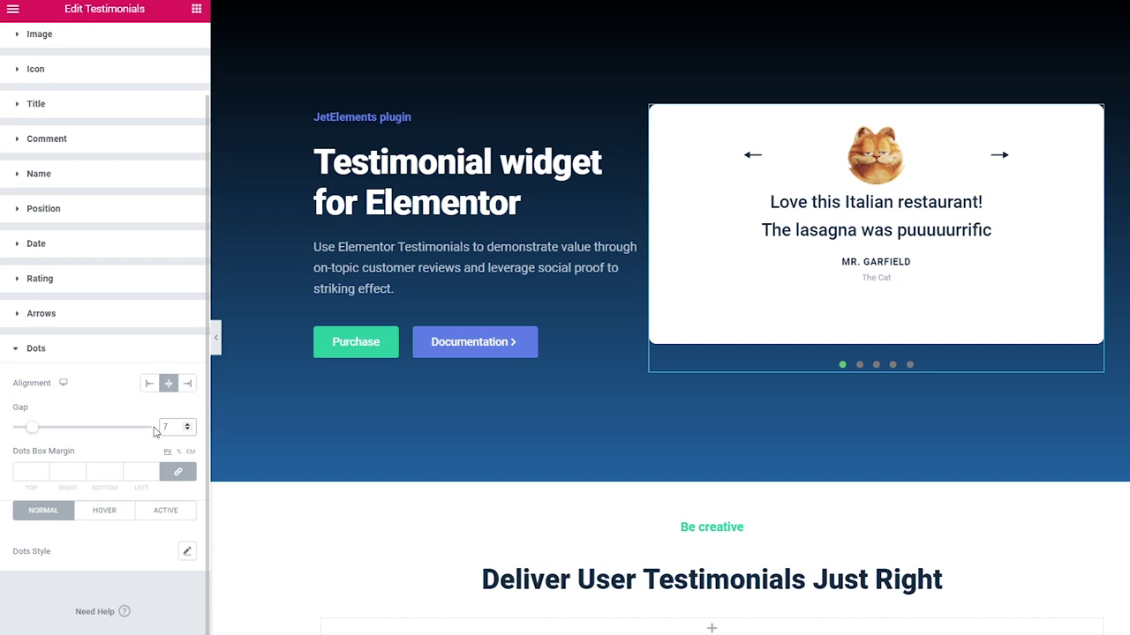
click(186, 551)
scroll(151, 494, down, 2)
click(154, 486)
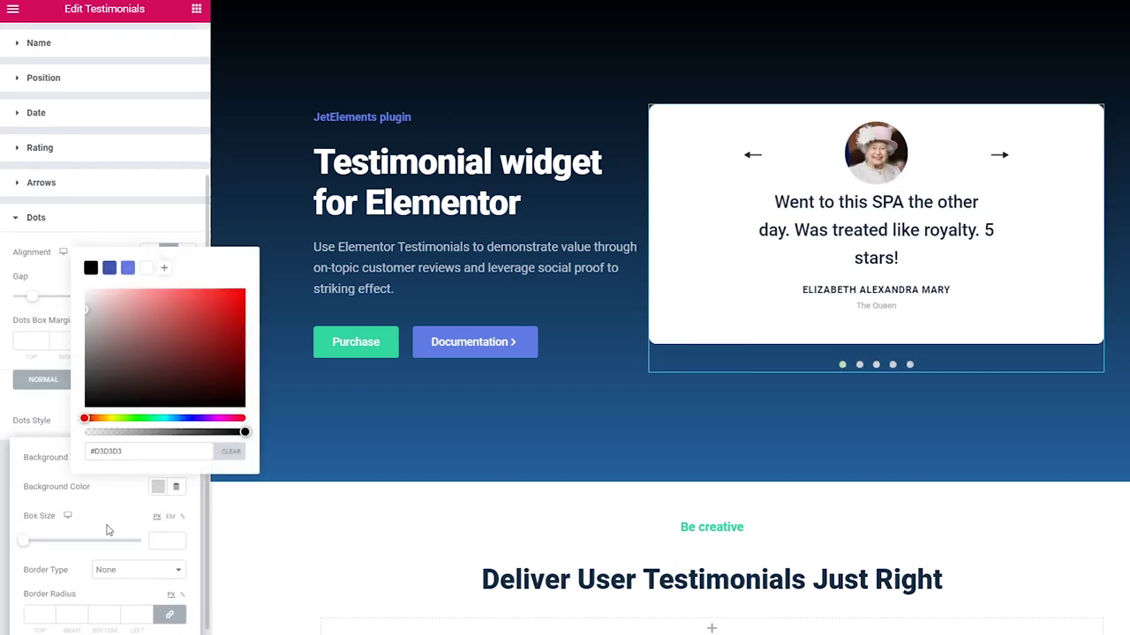
scroll(105, 530, down, 1)
click(47, 395)
Step: Give the active dot a classic background in the blue #617BE5
click(102, 349)
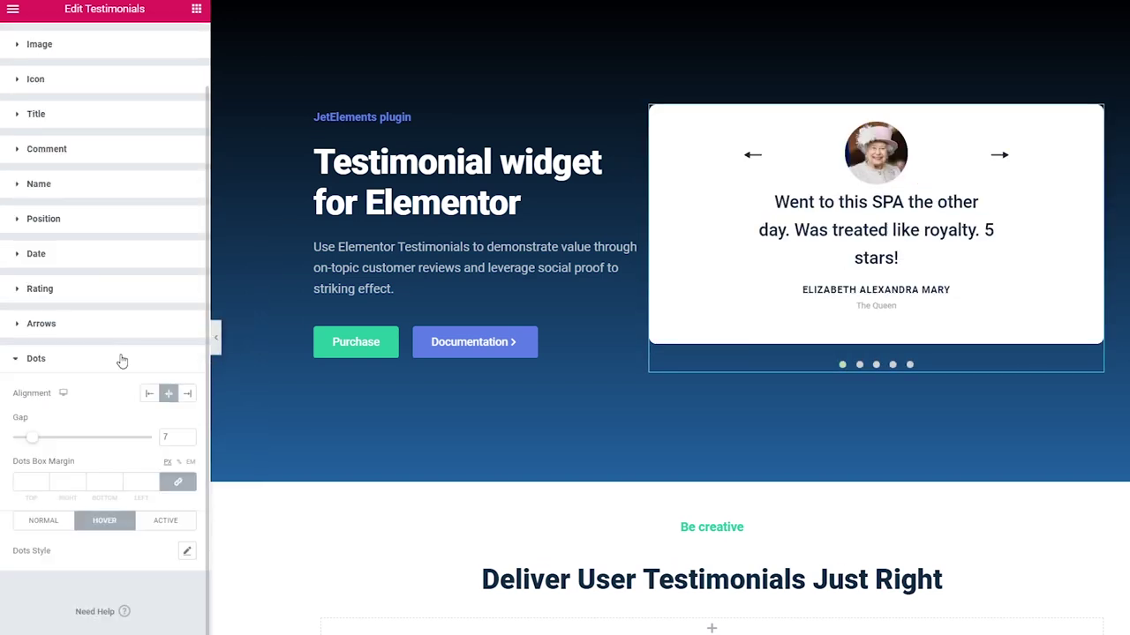
click(165, 522)
click(187, 551)
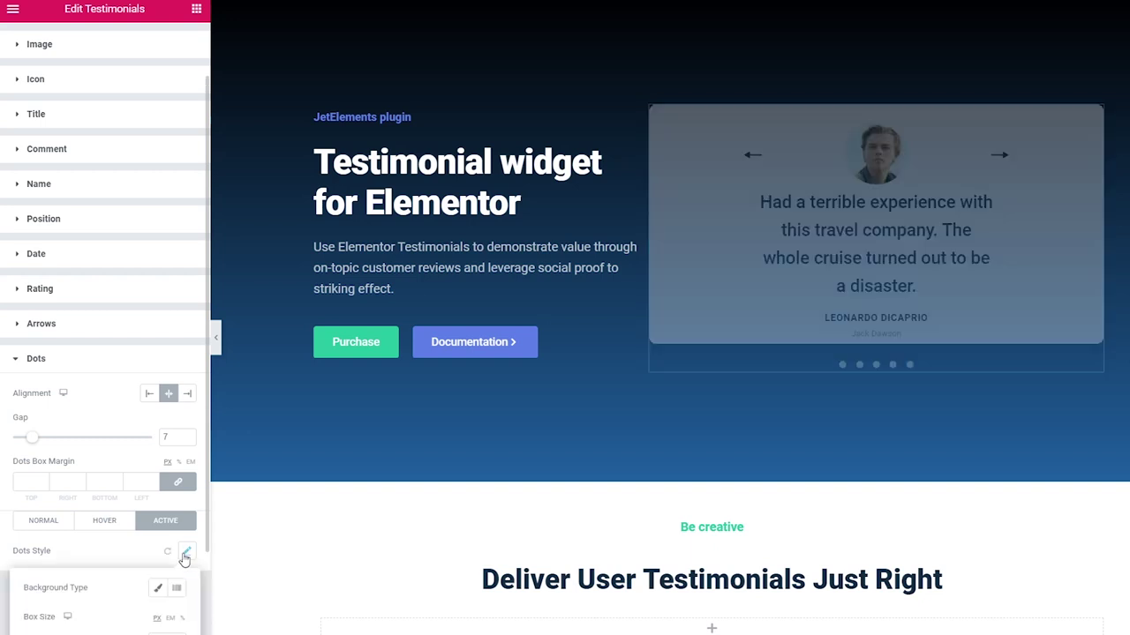
scroll(170, 567, down, 3)
click(158, 457)
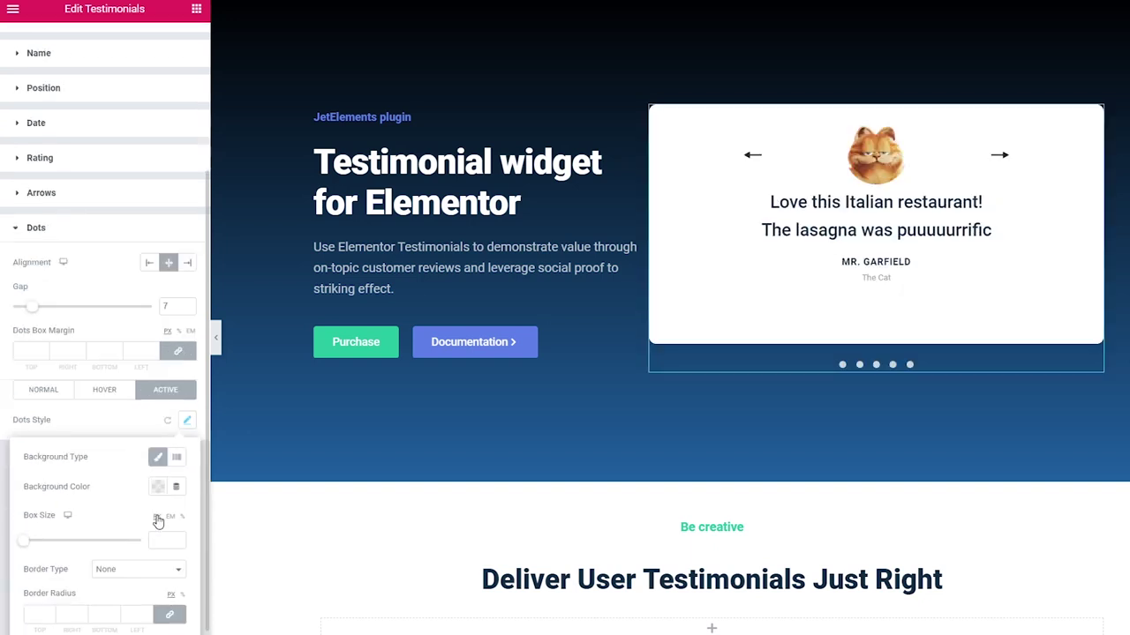
click(158, 488)
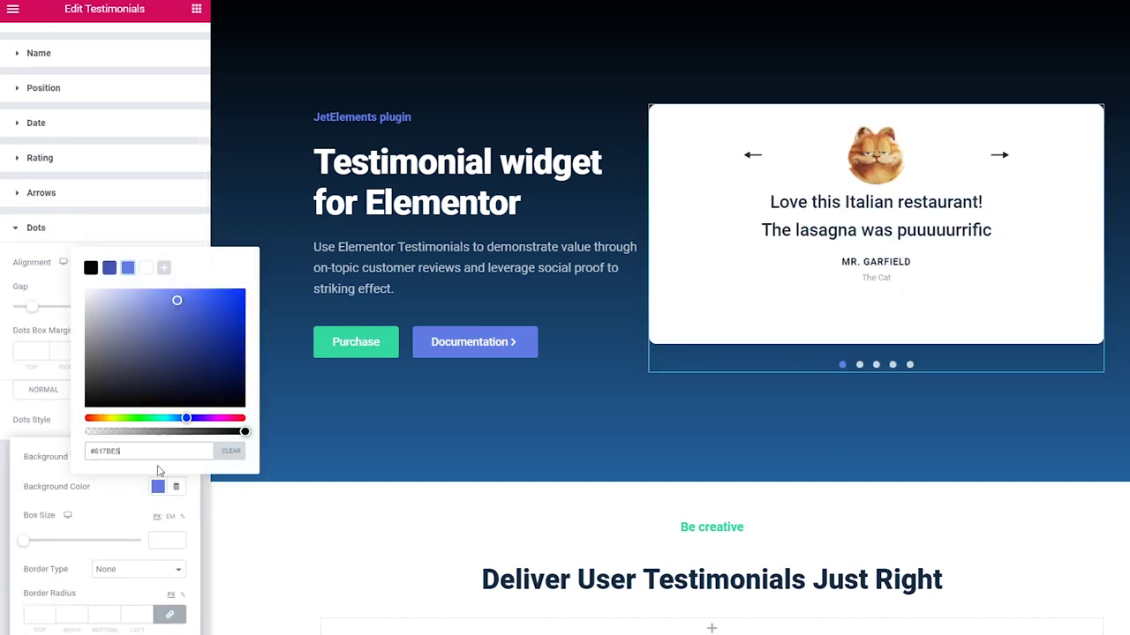
click(133, 472)
Step: Apply the same blue classic background color to the dots' hover state
click(111, 389)
click(186, 552)
scroll(178, 588, down, 3)
click(157, 457)
click(158, 488)
click(160, 468)
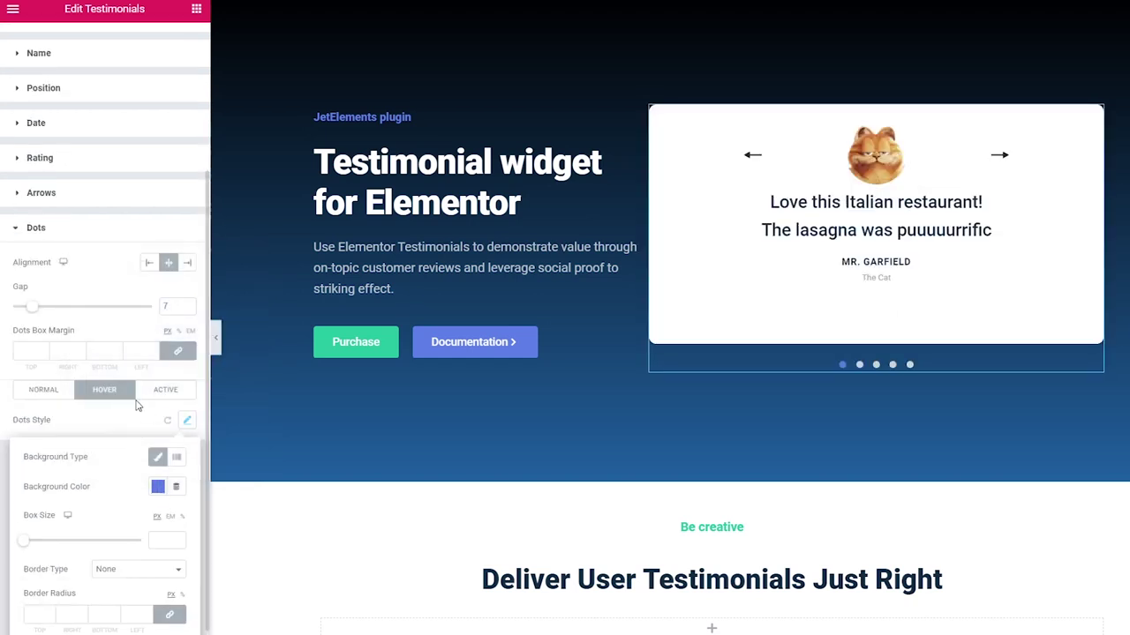
click(152, 415)
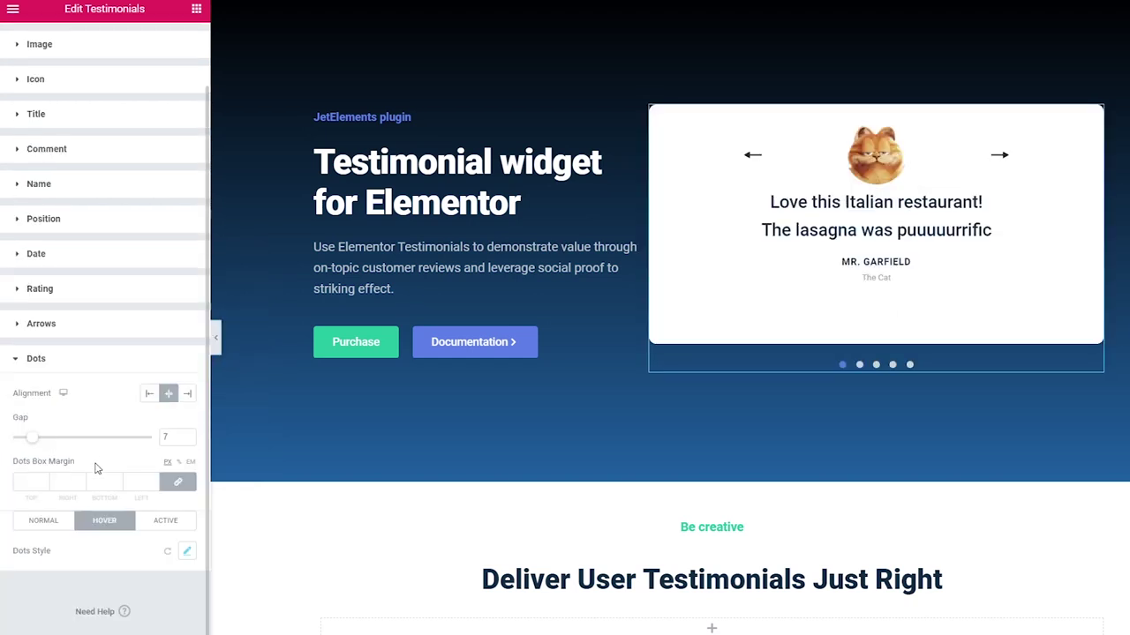
Step: Test the dots navigation by switching between several testimonial slides on the page
click(894, 367)
click(910, 366)
click(842, 364)
click(843, 365)
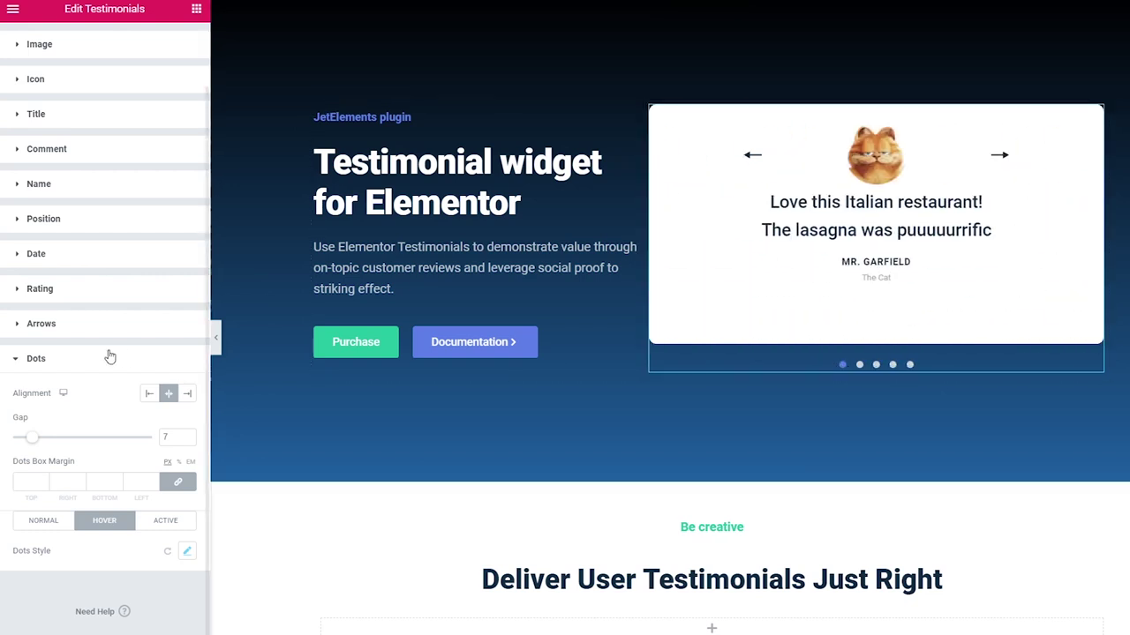
Step: Set the Testimonials widget's positioning to a custom width of 370 px
click(75, 365)
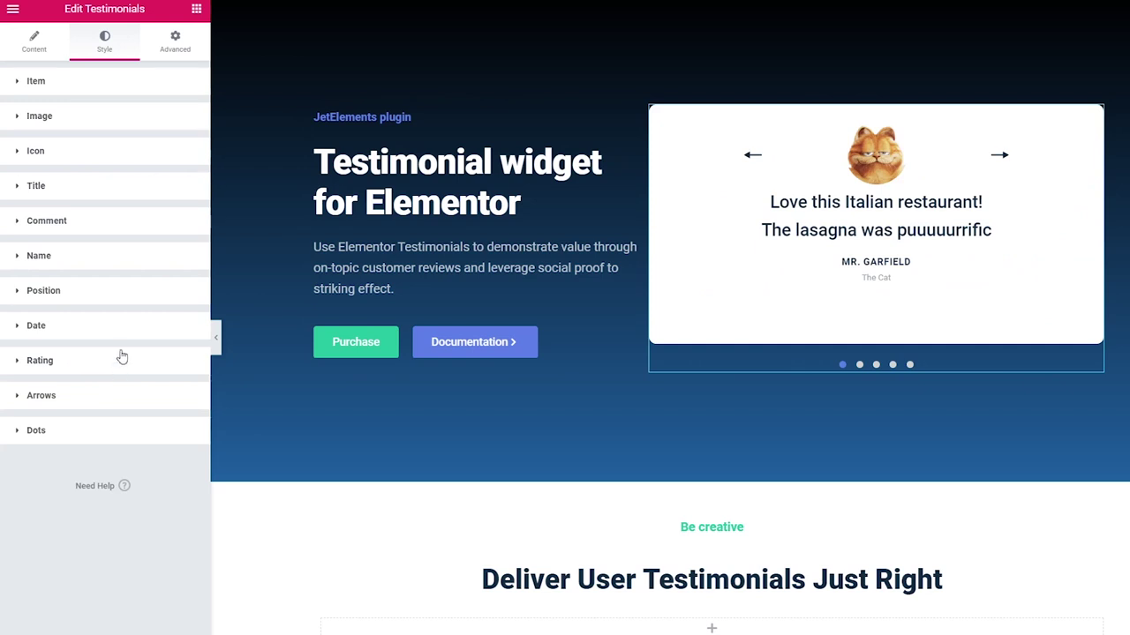
click(174, 42)
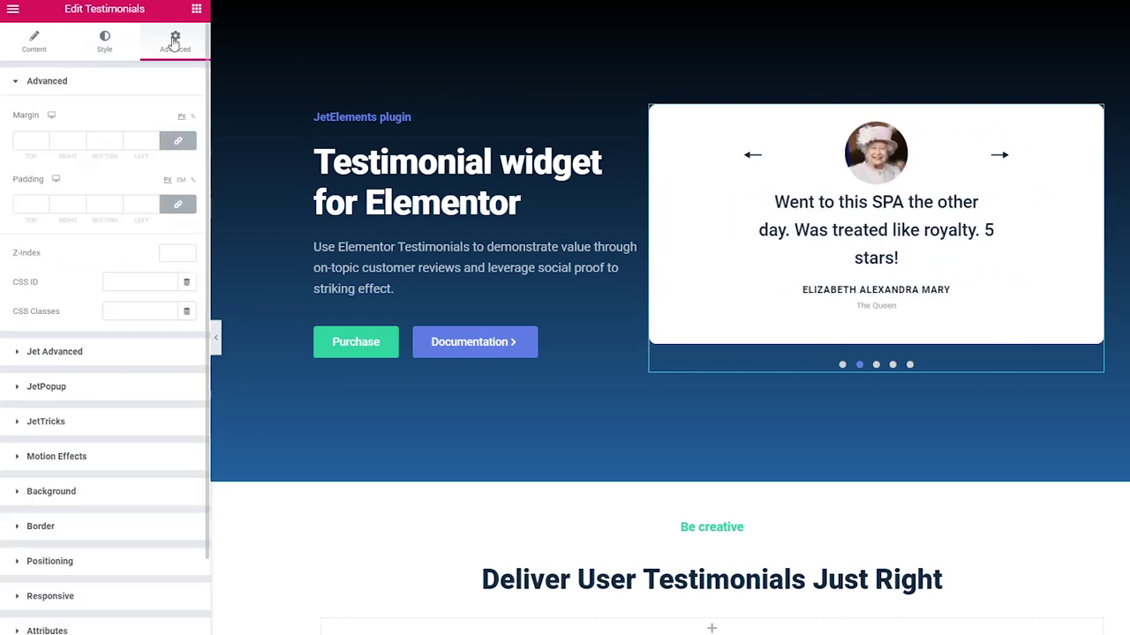
click(80, 561)
click(125, 413)
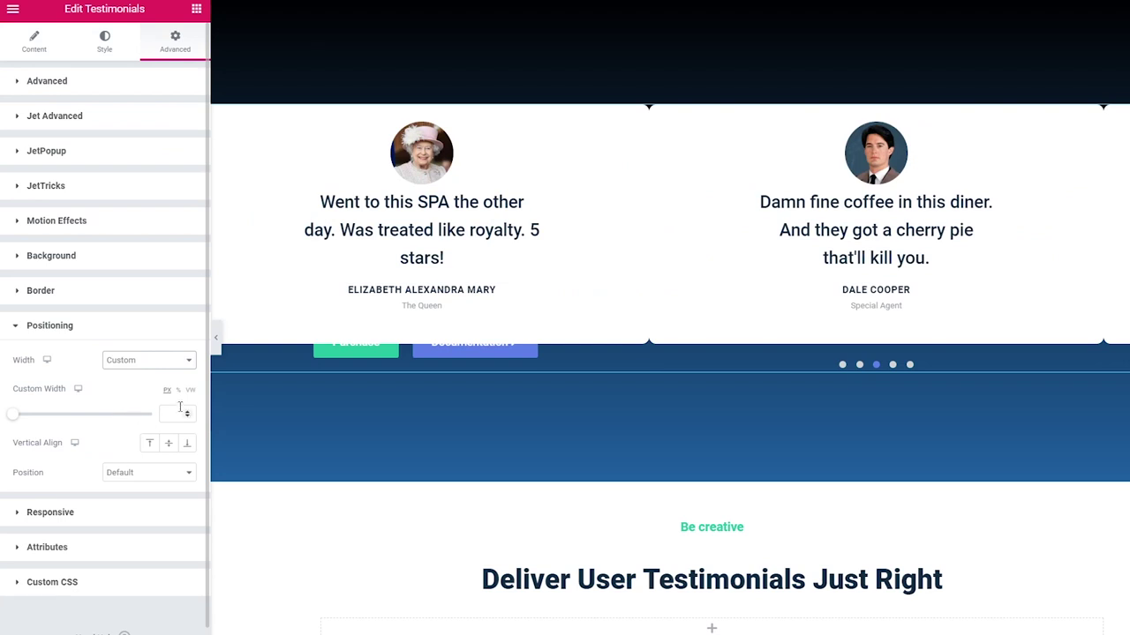
click(170, 414)
text(310)
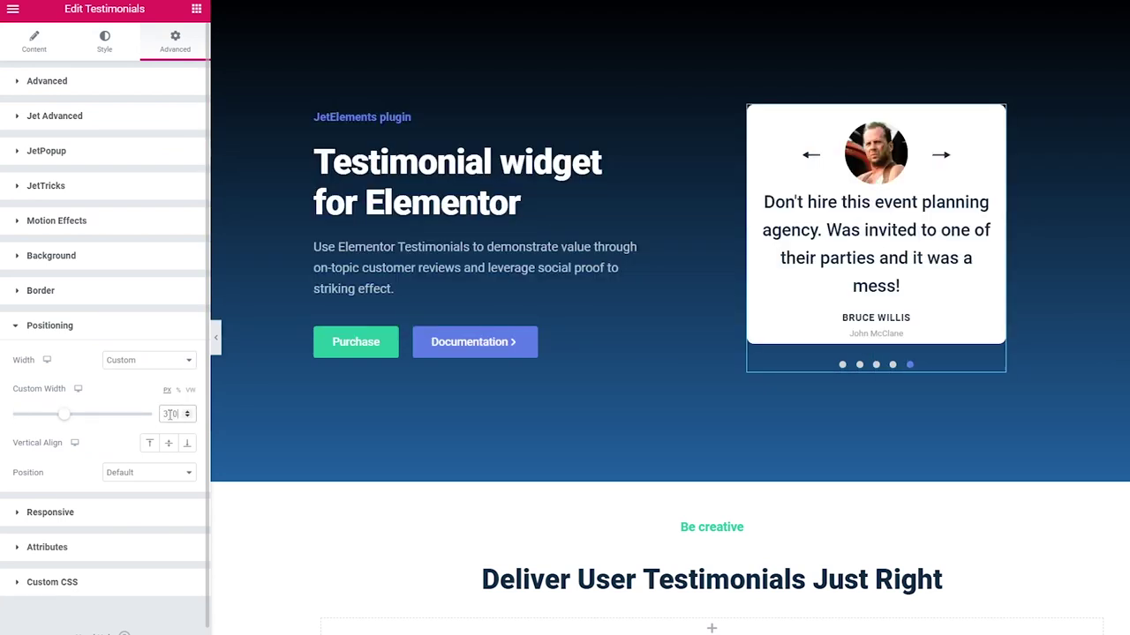
Step: Give the testimonials column a centered, non-repeating background image with a custom width of 92% and preview the page without the editor
click(649, 111)
click(104, 41)
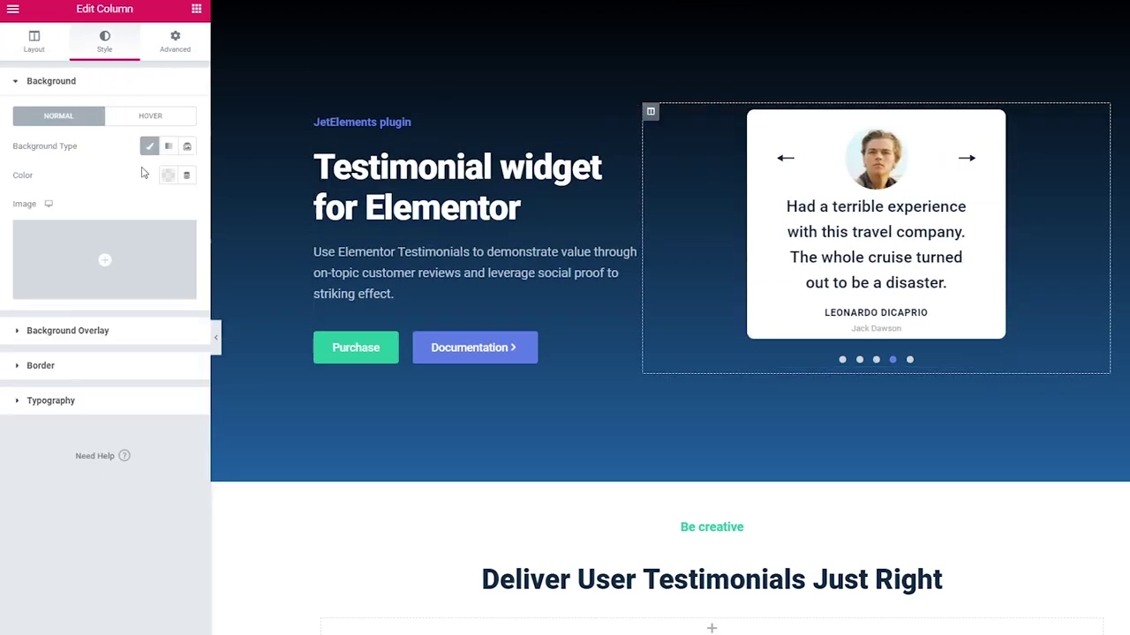
click(167, 176)
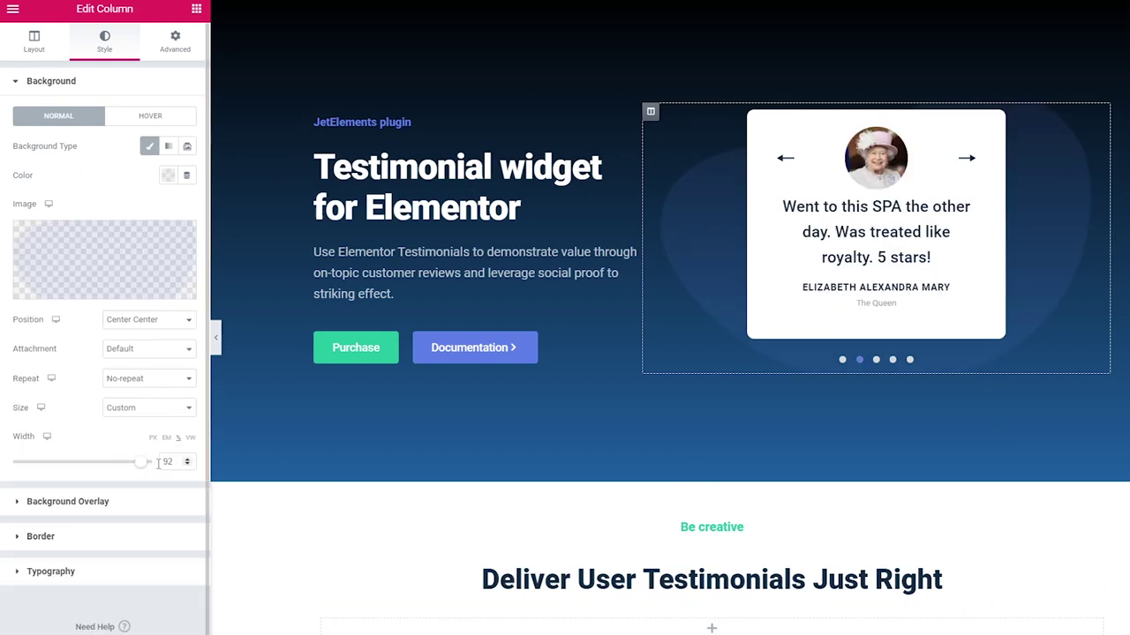
click(215, 337)
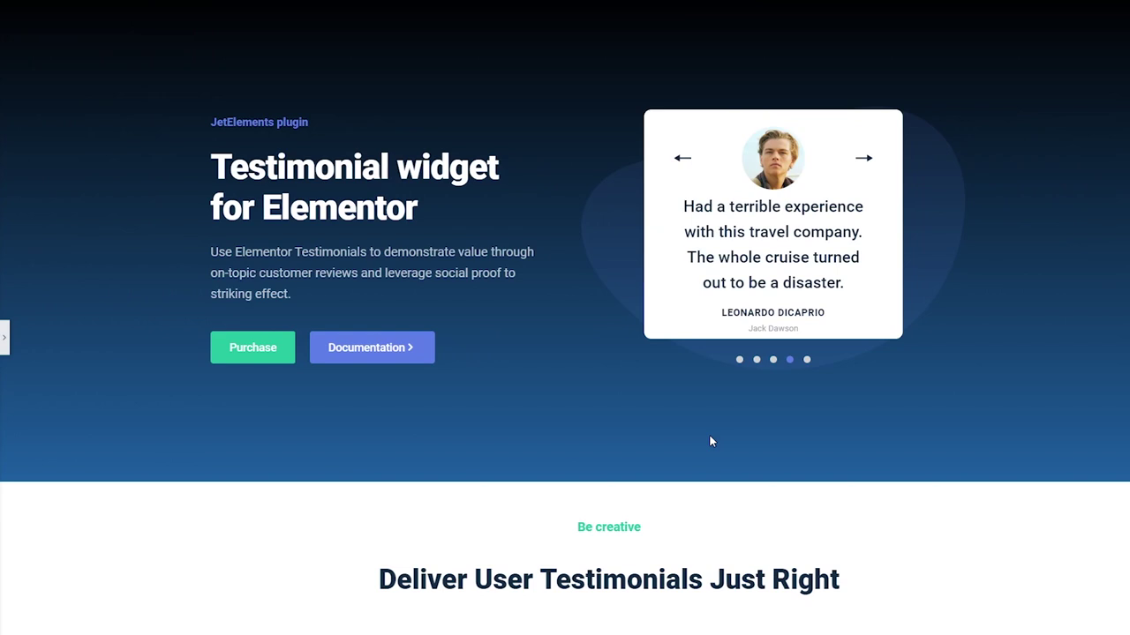
click(5, 338)
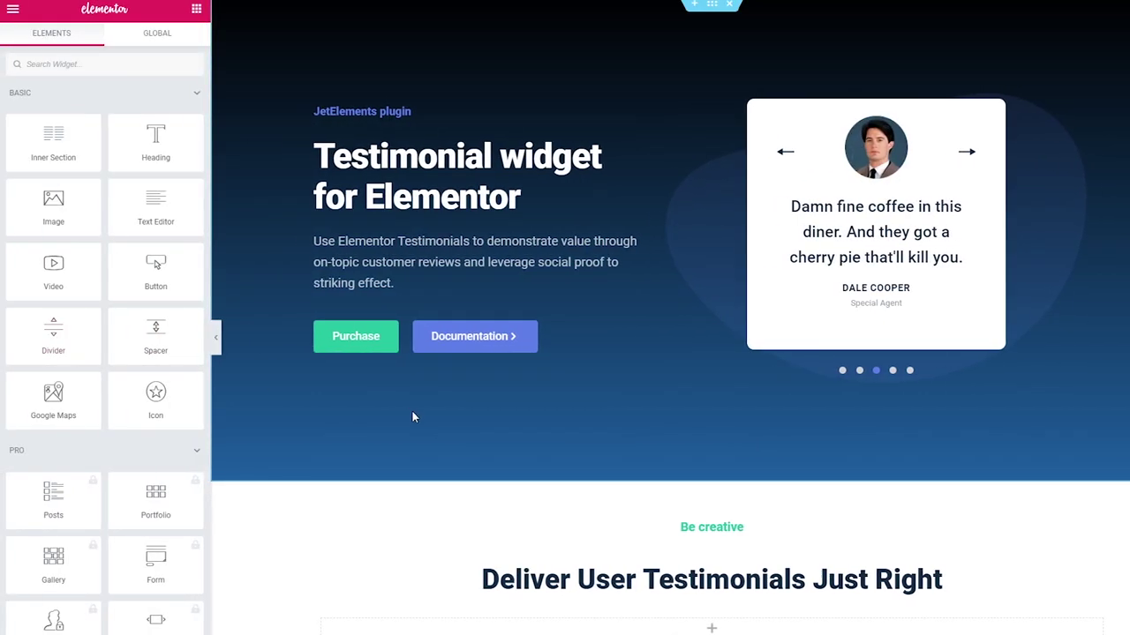
Step: Find the Testimonials widget and add it to the empty section below the "Deliver User Testimonials Just Right" heading
scroll(413, 411, down, 2)
click(88, 64)
text(testimonials)
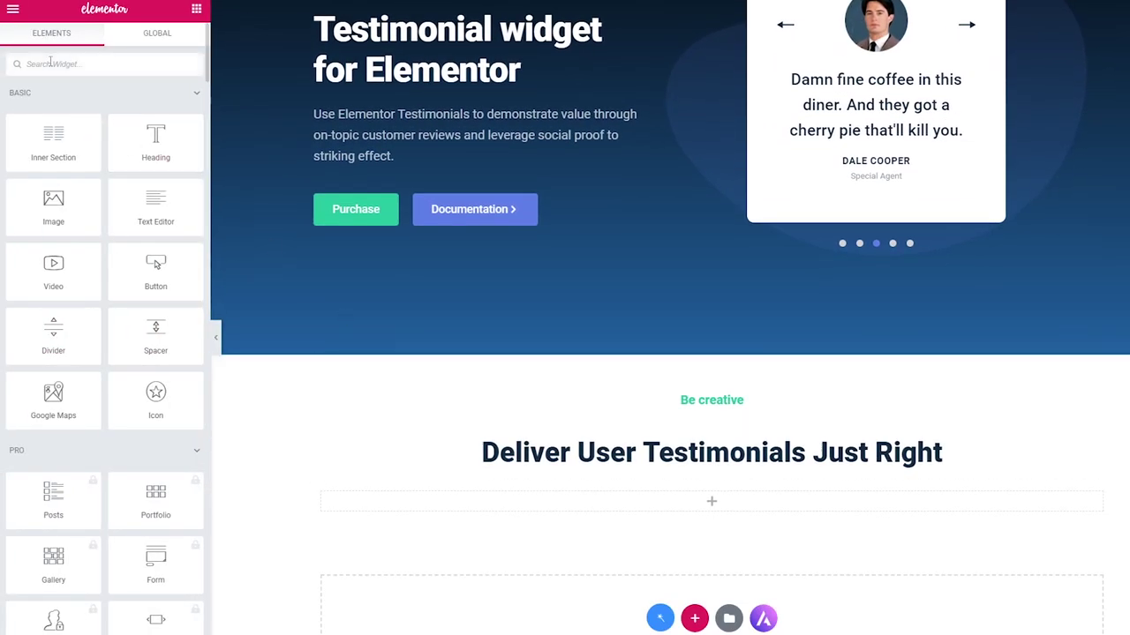
drag(52, 110, 725, 515)
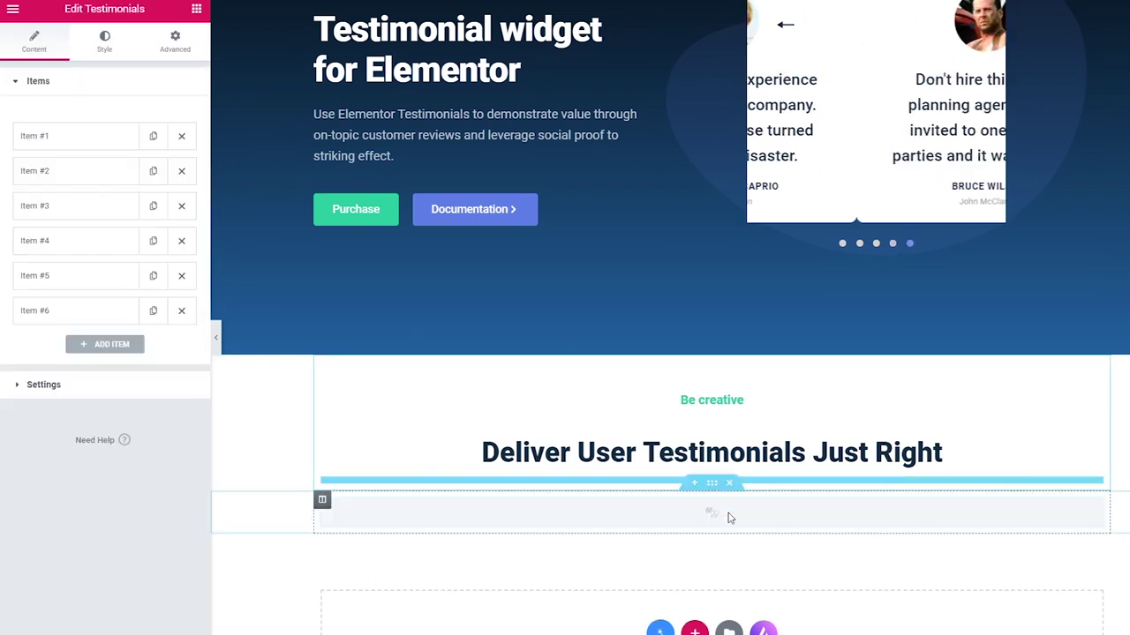
Step: Fill three testimonial items with photos, placeholder comments, customer names and the position Founder & CEO, and set their rating to 5
scroll(741, 511, down, 4)
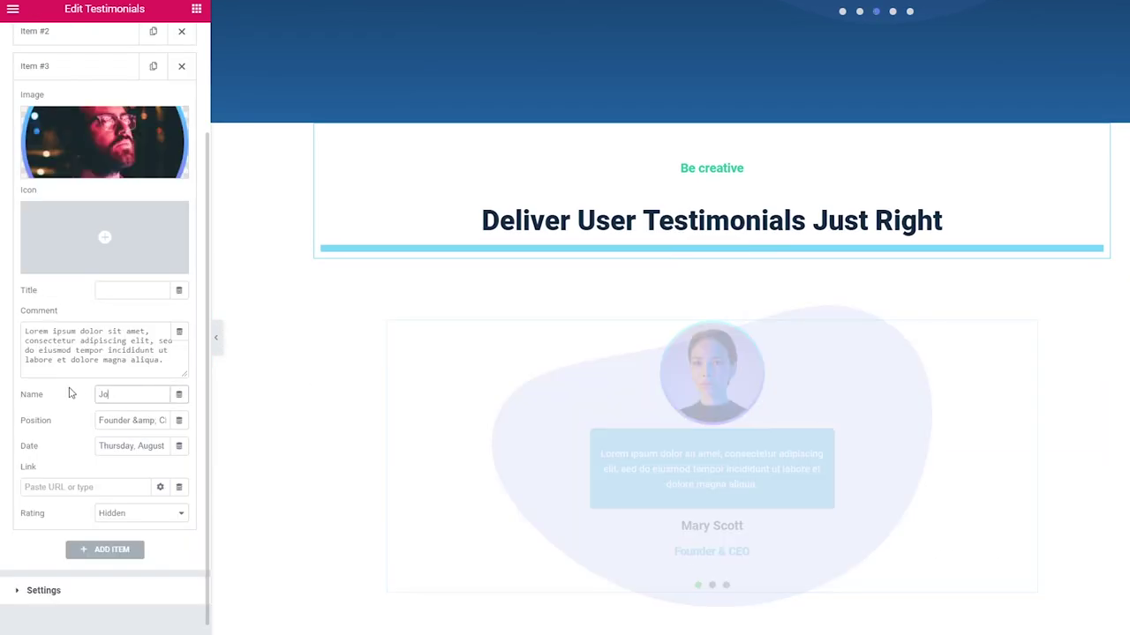
text(hn Bill)
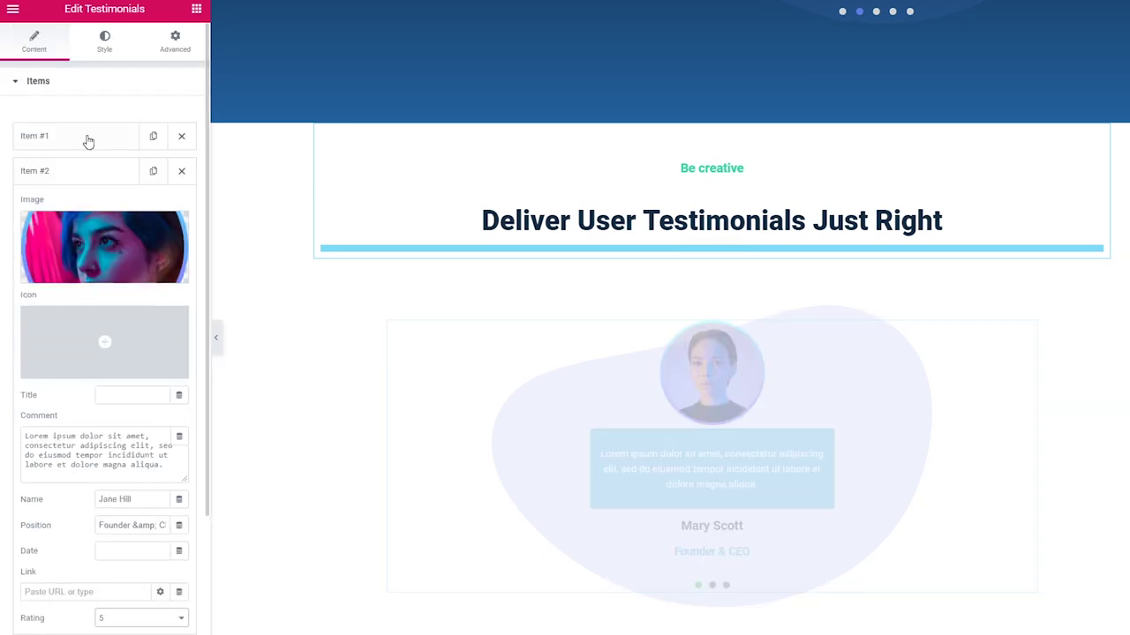
click(88, 137)
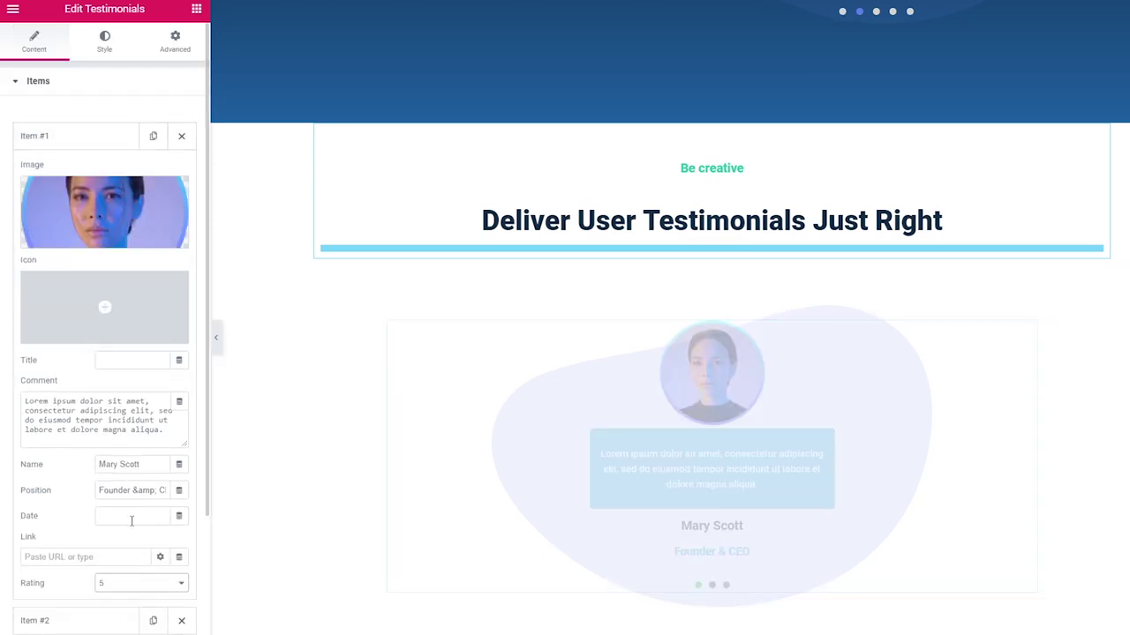
scroll(99, 500, down, 3)
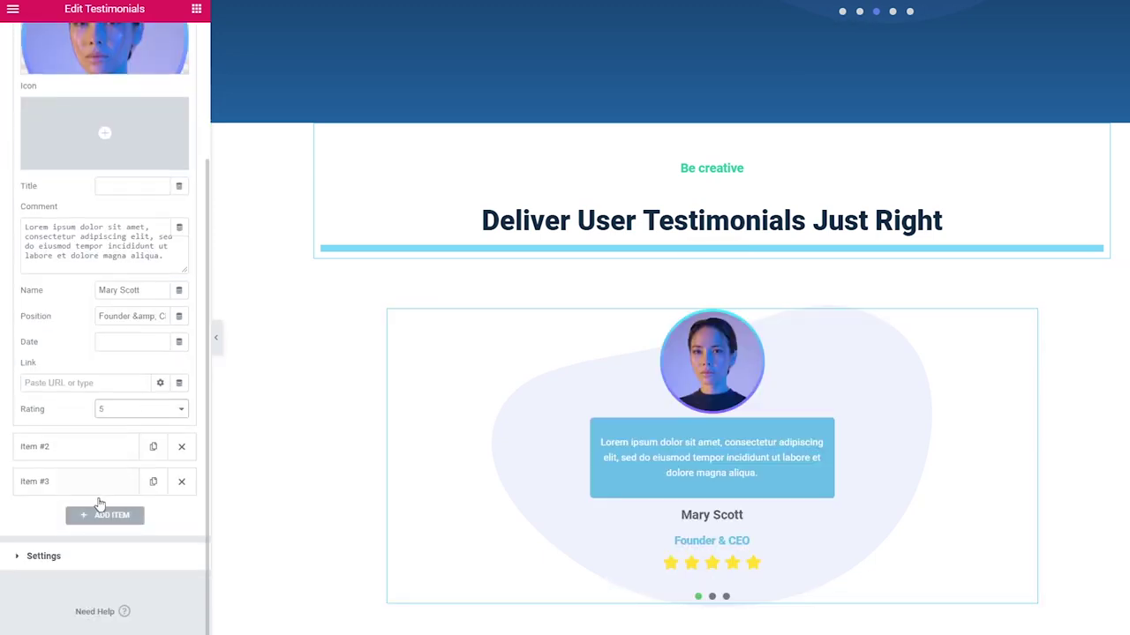
Step: Configure the new slider to show 3 slides with equal item height, with autoplay and dots navigation turned off
click(89, 557)
click(181, 149)
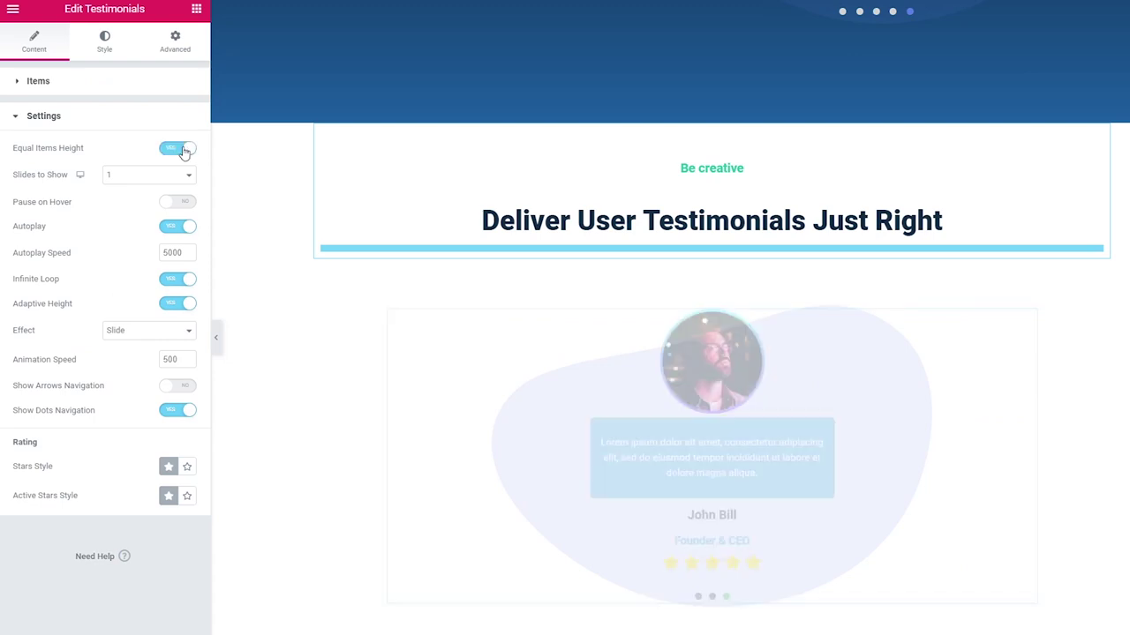
click(131, 179)
click(130, 213)
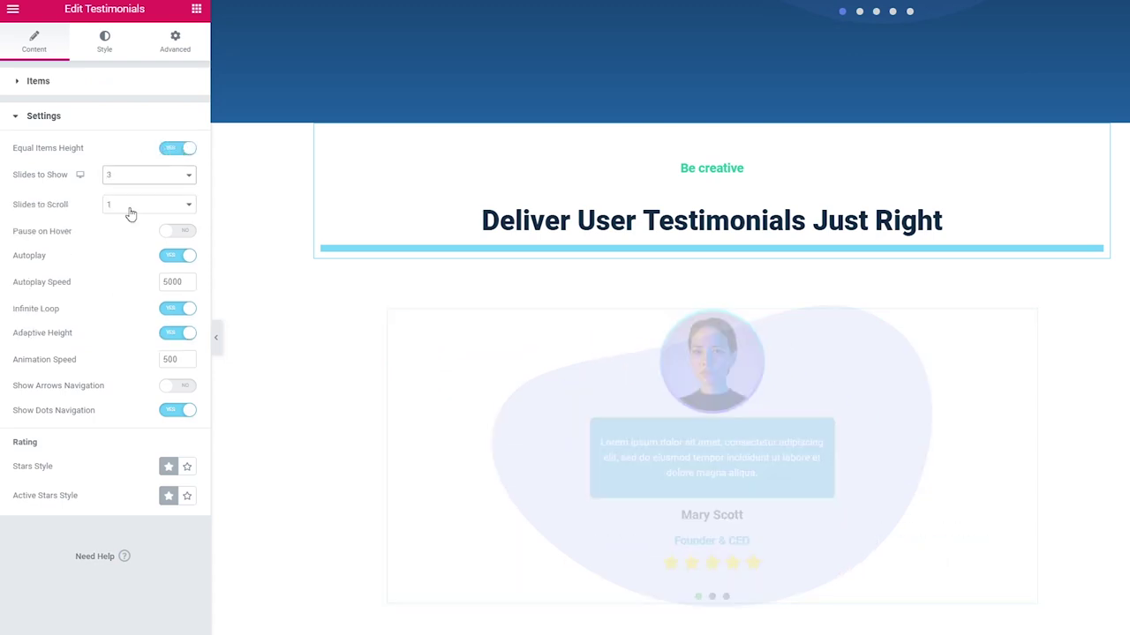
click(178, 256)
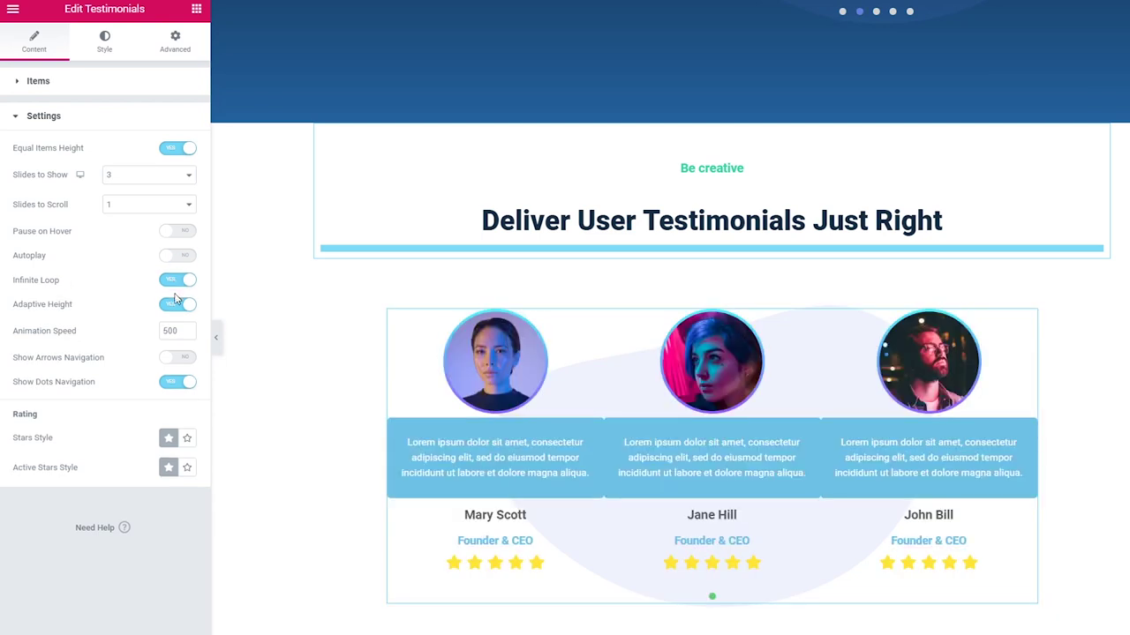
click(174, 383)
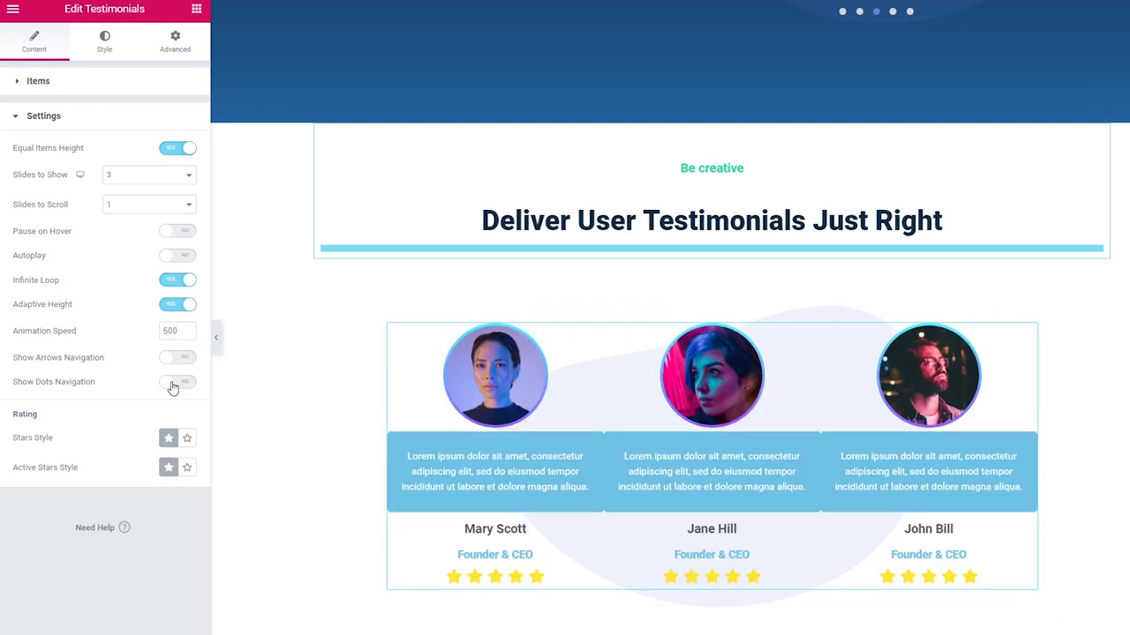
Step: Give the testimonial items a white background, margins of 30, 7, 30 and 7, and a border radius of 10 px
click(104, 41)
click(166, 146)
click(166, 146)
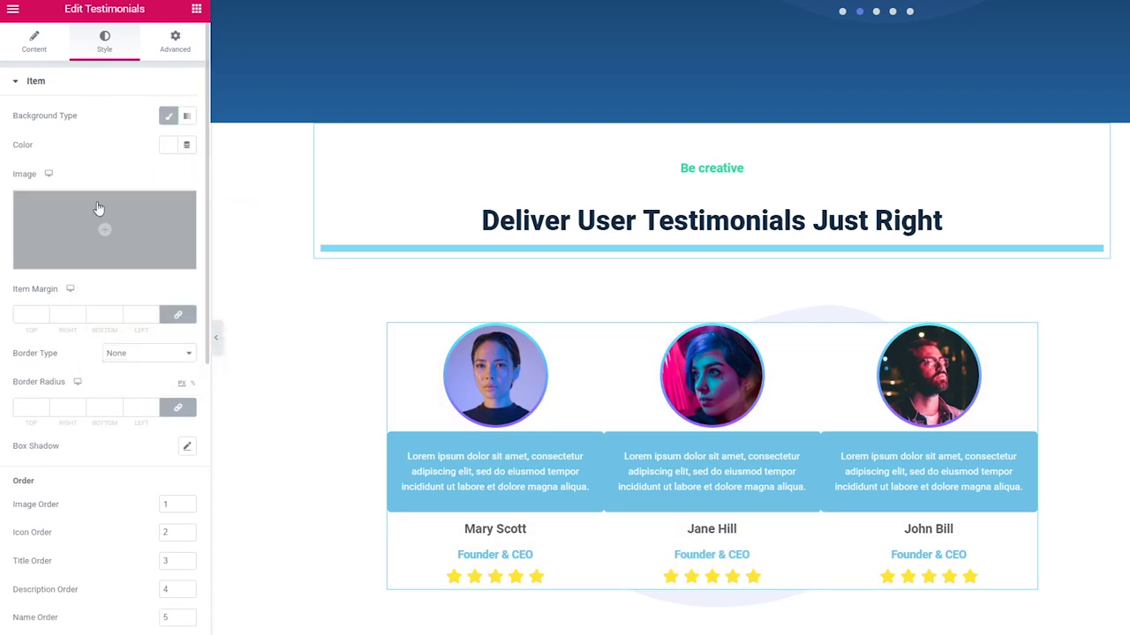
click(33, 409)
text(10)
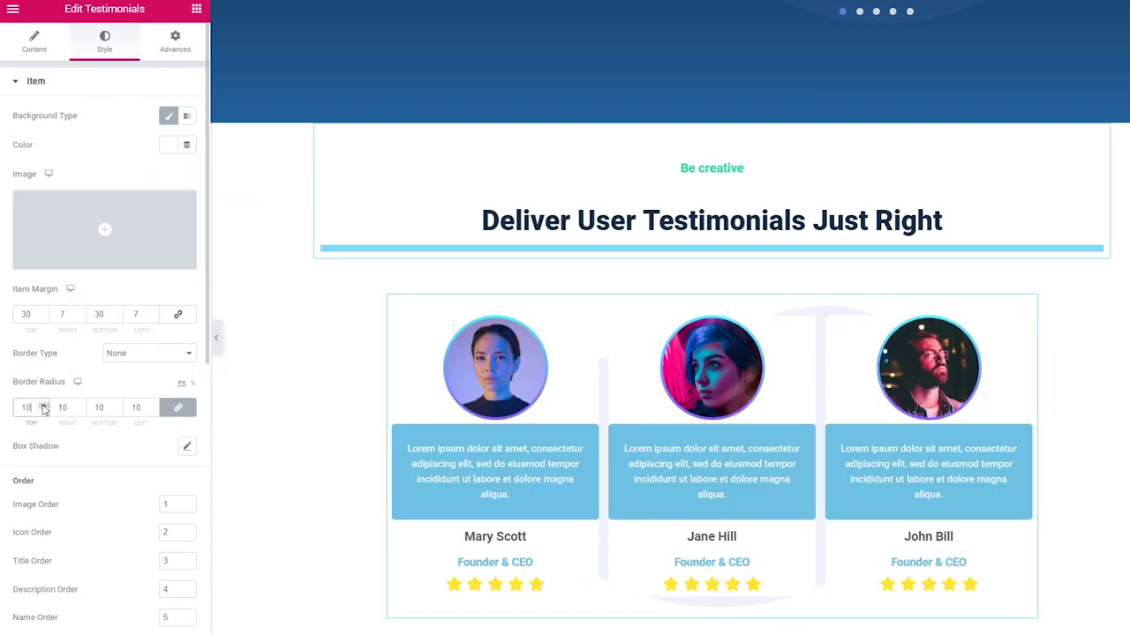
Step: Add a soft box shadow to the testimonial items, lowering the black shadow color's opacity to 0.19
click(186, 446)
scroll(176, 397, down, 2)
click(176, 344)
drag(182, 540, 134, 540)
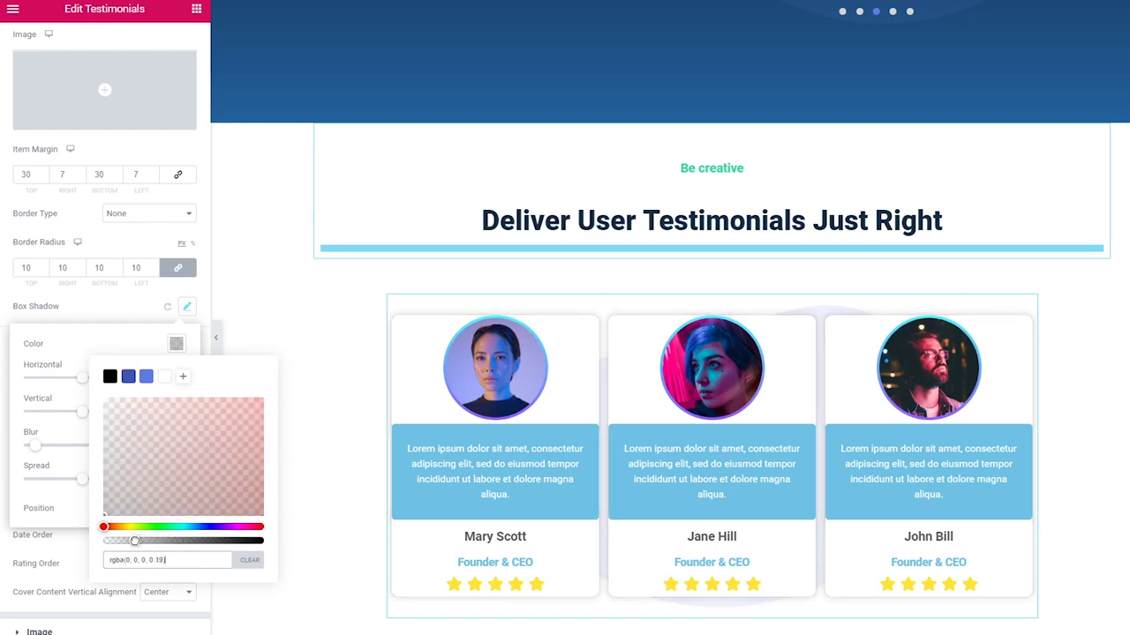
click(173, 344)
click(186, 306)
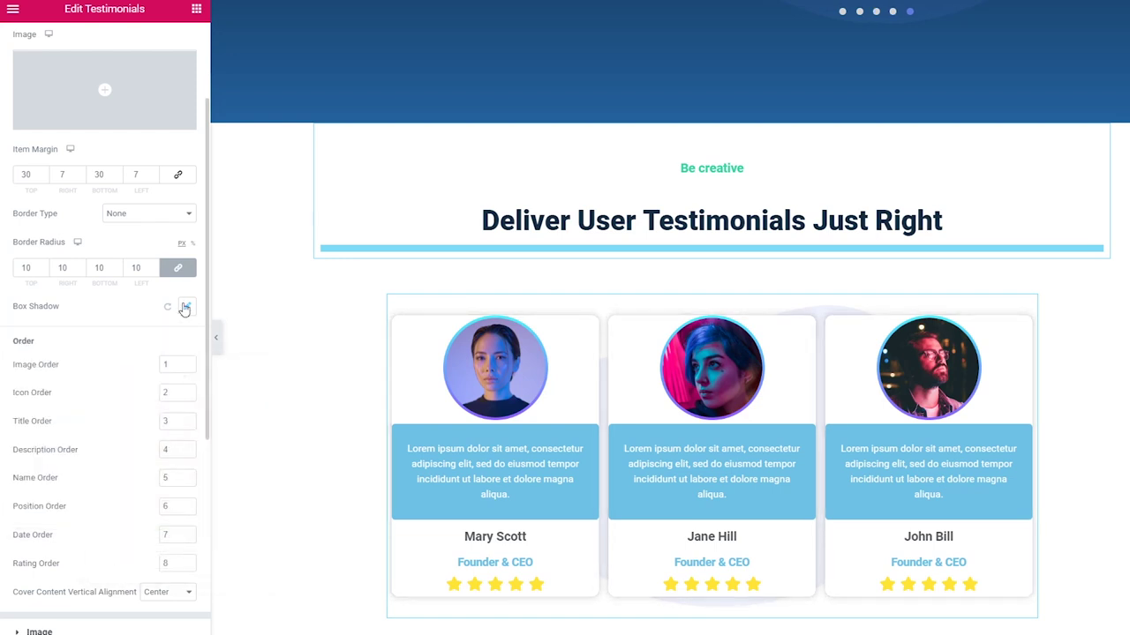
Step: Unlink the testimonial image margins and set the top margin to 30 px, keeping the others at 0
scroll(130, 441, down, 2)
scroll(131, 441, down, 1)
click(78, 357)
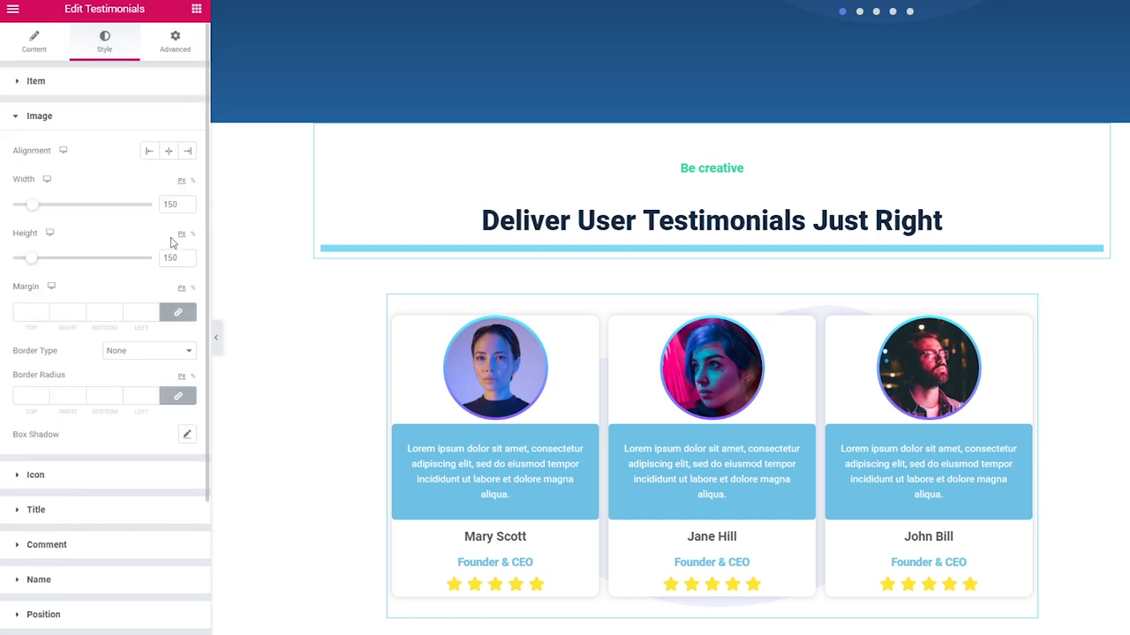
click(178, 312)
click(29, 311)
text(30)
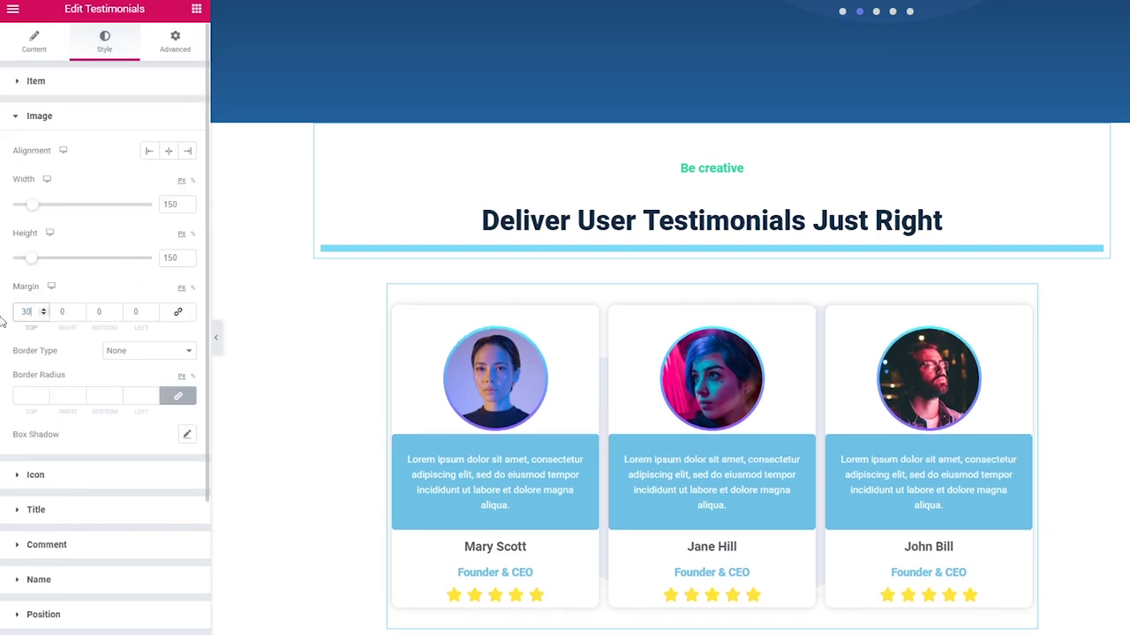
Step: Style the comments with dark grey text, a transparent background and a width of 262 px
scroll(38, 339, down, 2)
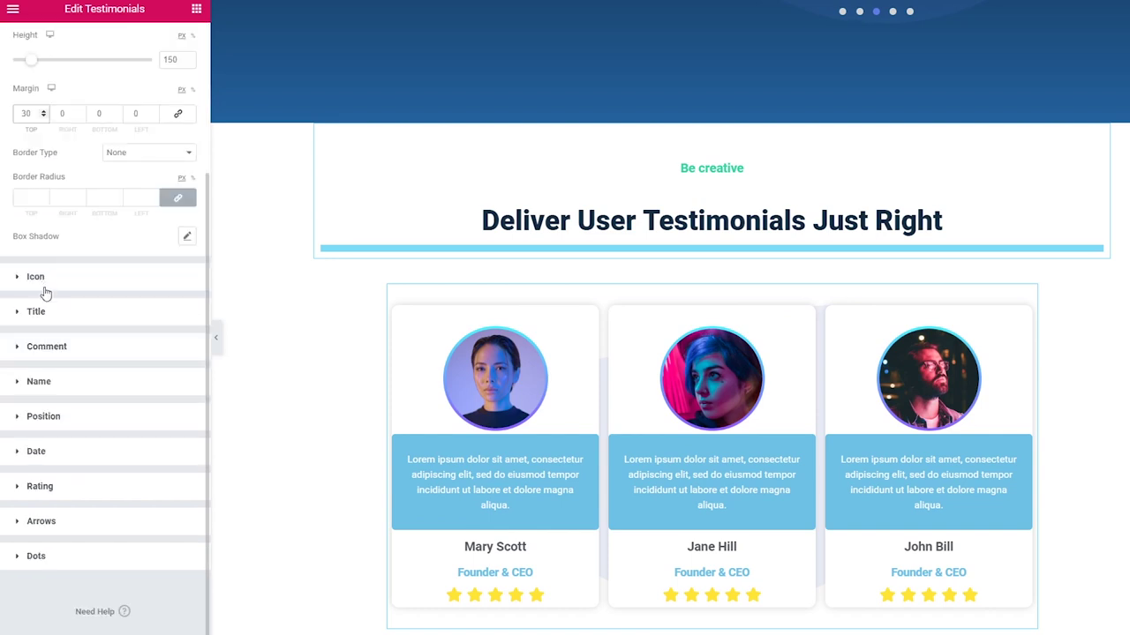
click(45, 344)
scroll(88, 308, down, 2)
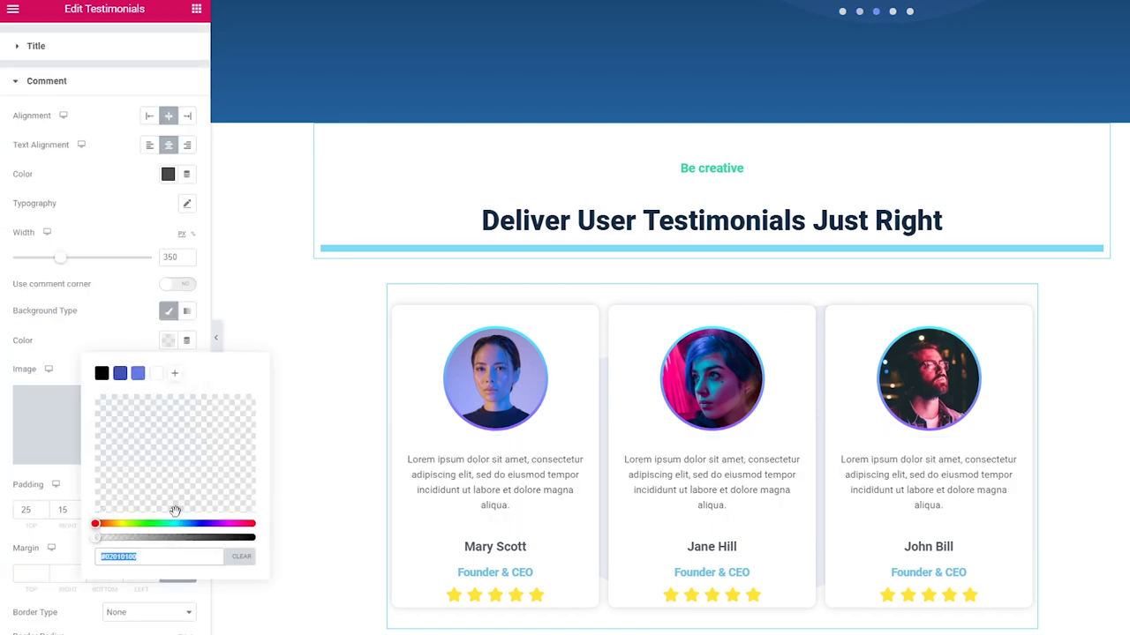
drag(123, 535, 71, 535)
click(167, 340)
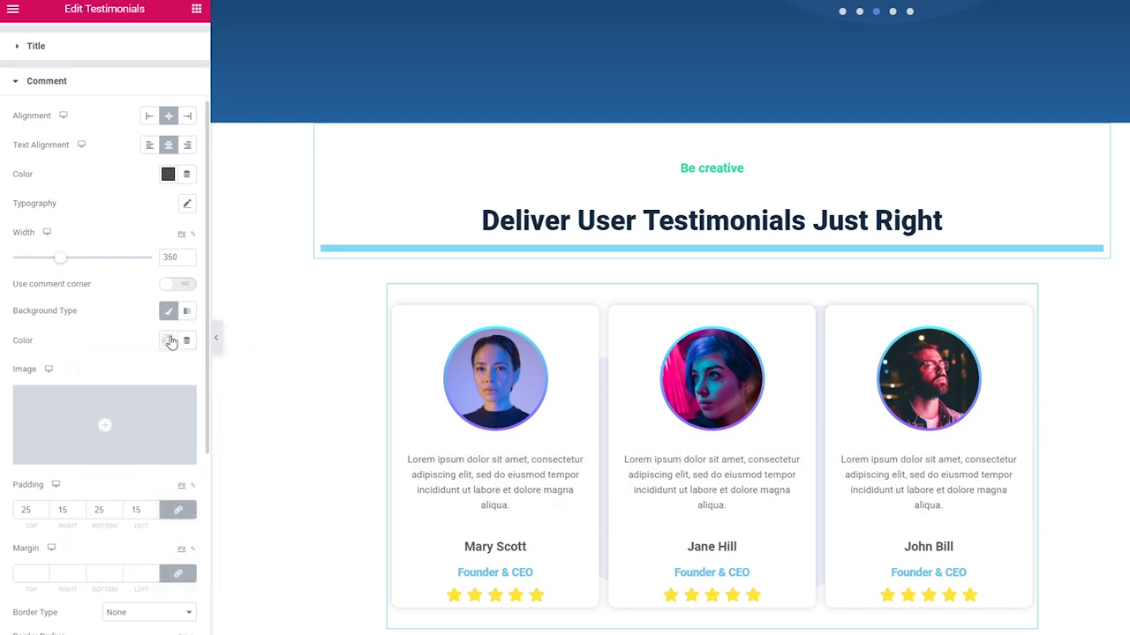
double_click(170, 257)
text(262)
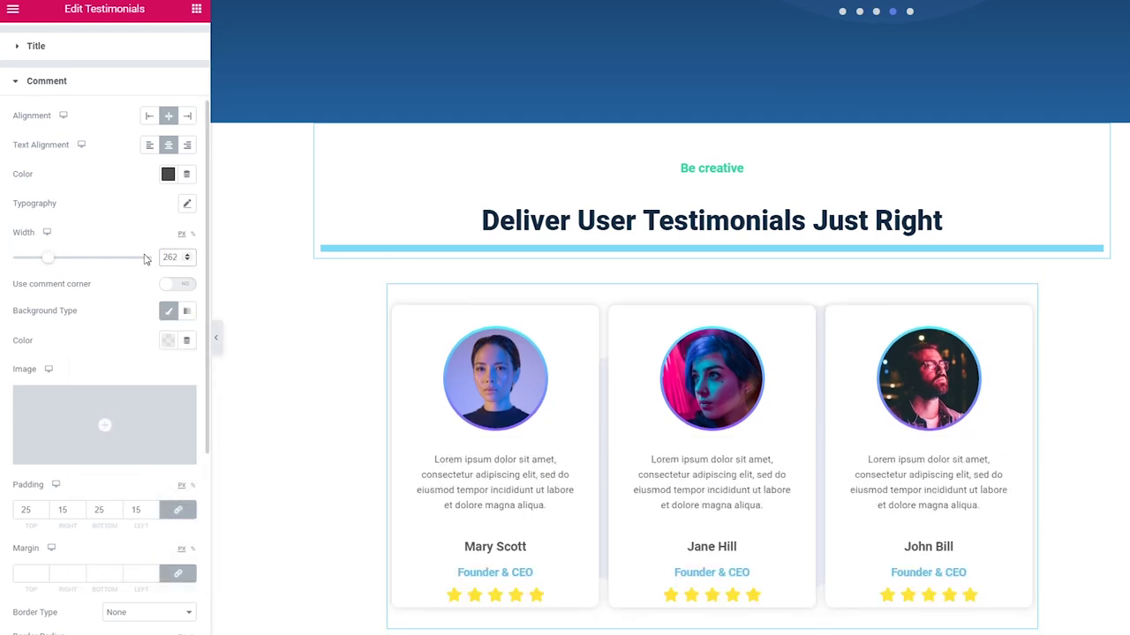
scroll(92, 389, down, 5)
Step: Make the position text grey and set its font family to Roboto
click(92, 389)
scroll(91, 393, down, 2)
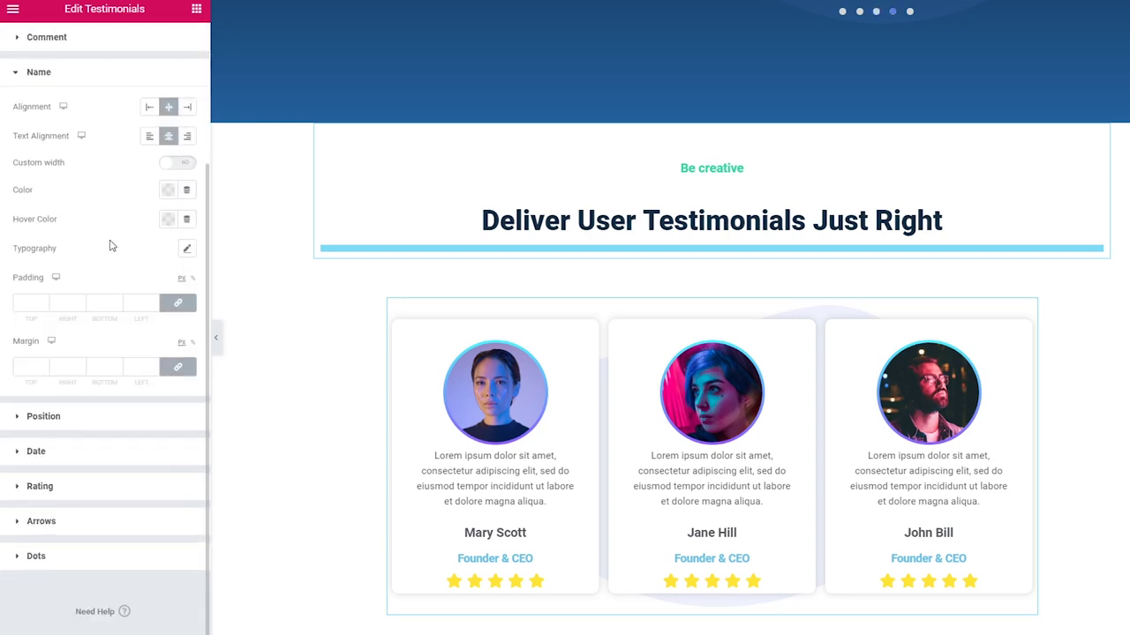
click(87, 419)
click(189, 299)
click(132, 337)
text(rob)
key(Return)
Step: Set the position text to size 10, weight 400, uppercase and letter spacing 1.5, with a top margin of 5 and bottom margin of 10
click(167, 389)
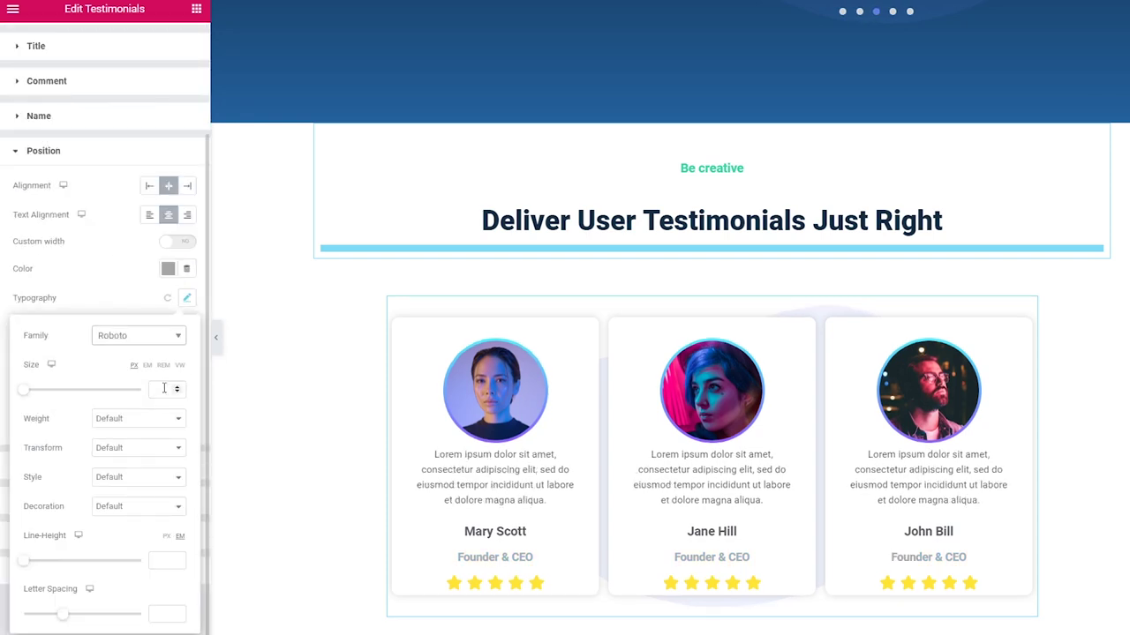
text(10)
click(139, 466)
click(134, 449)
click(125, 478)
click(164, 613)
text(1.5)
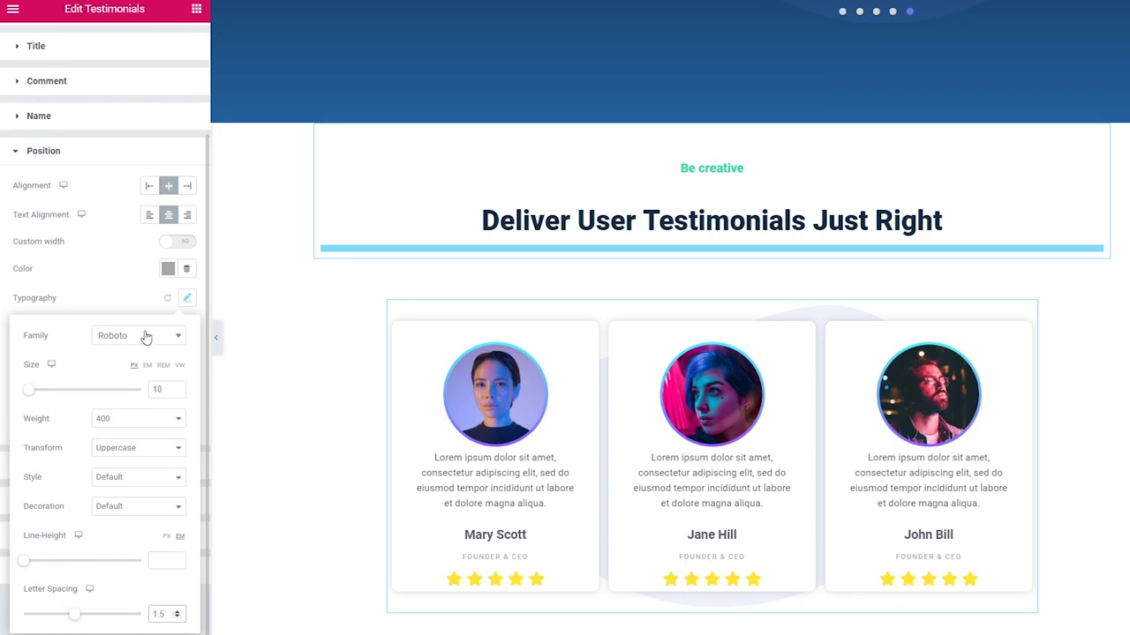
click(189, 299)
scroll(95, 459, down, 1)
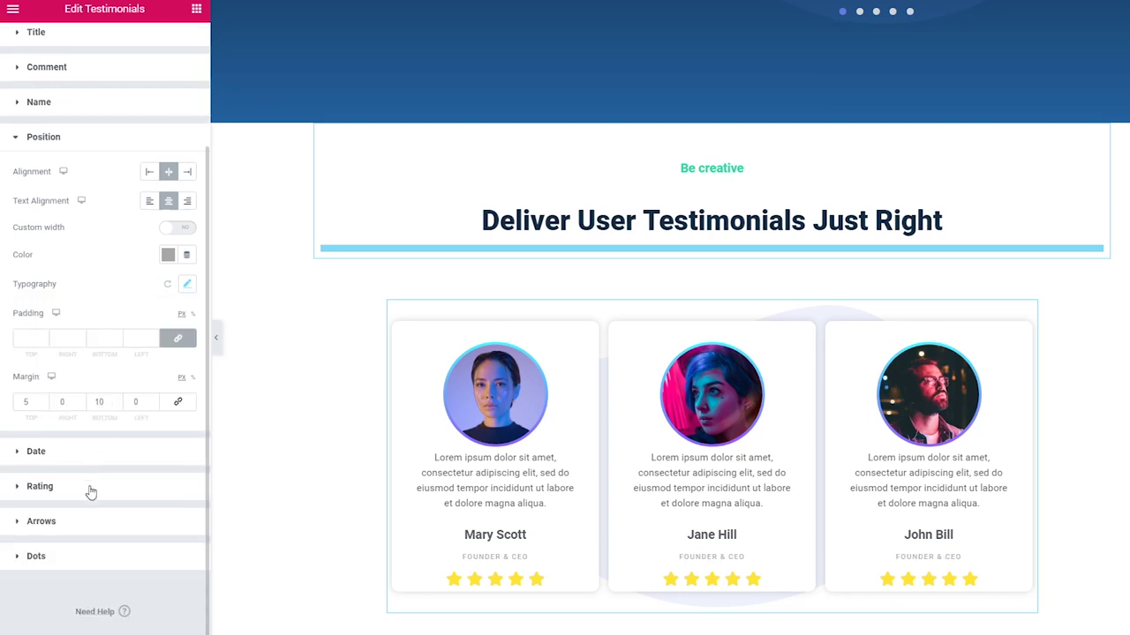
Step: Set the rating stars' size to 14 and their spacing to 9
click(91, 492)
scroll(90, 467, down, 2)
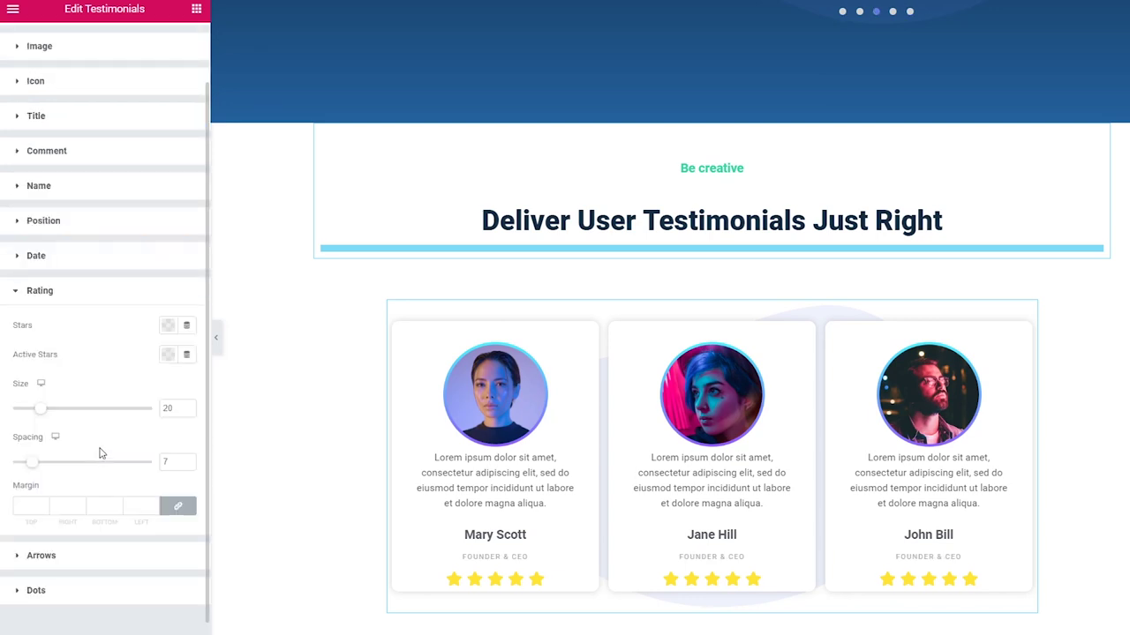
drag(182, 408, 147, 408)
text(14)
drag(175, 463, 157, 462)
text(9)
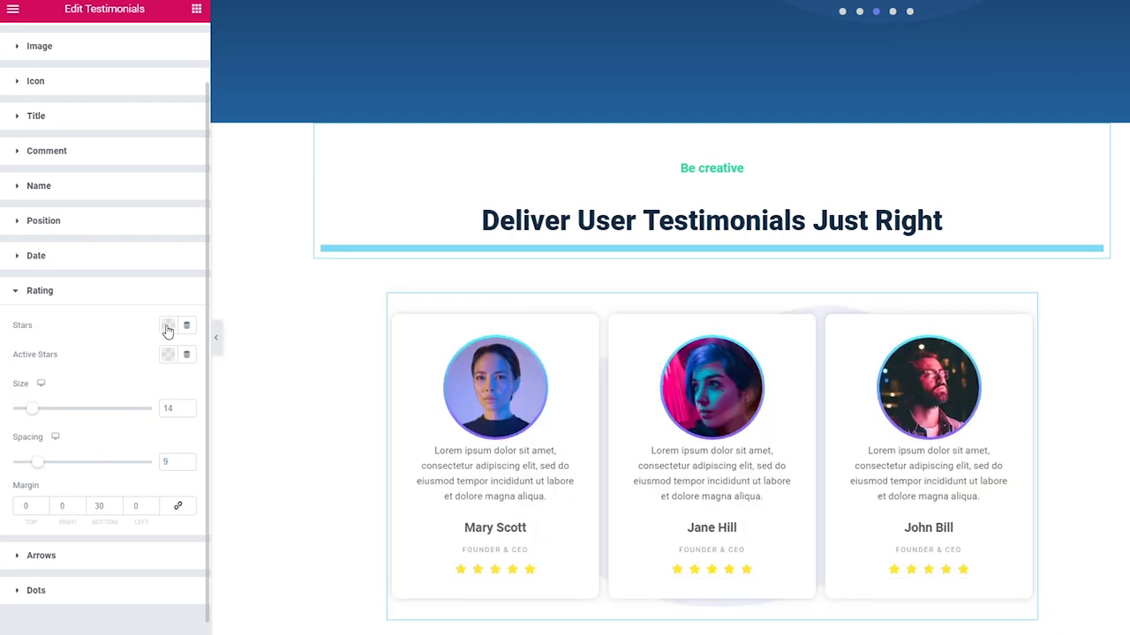
Step: Color the inactive rating stars grey and the active ones #5F5BD3, with a bottom margin of 30 px for the rating
click(166, 327)
text(#A8A8A8)
click(166, 326)
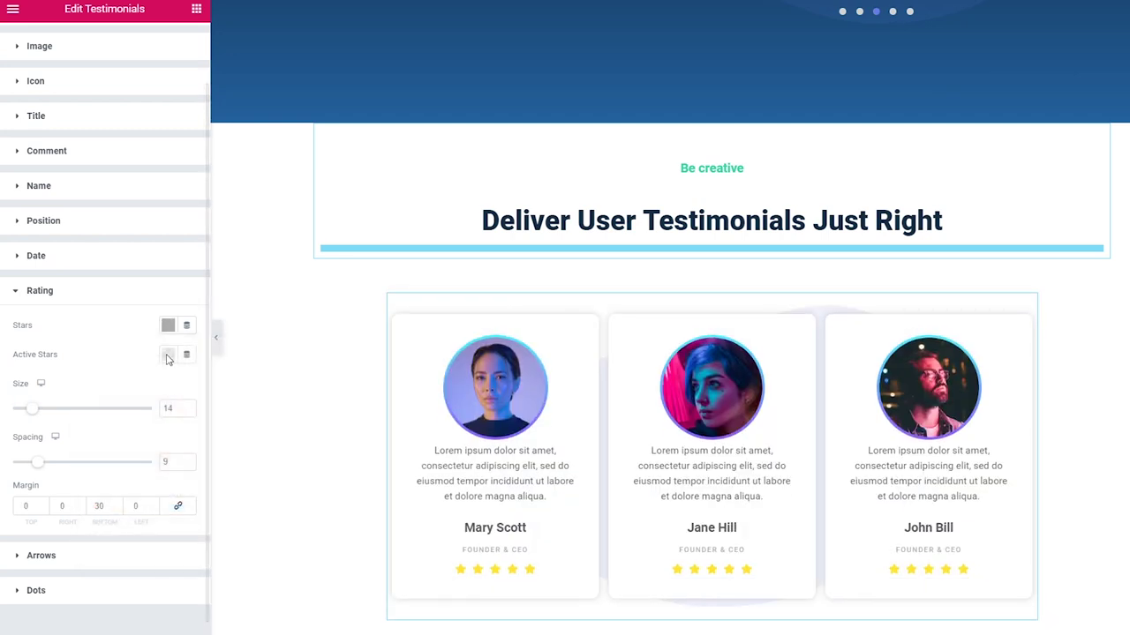
click(167, 356)
click(151, 572)
key(ctrl+v)
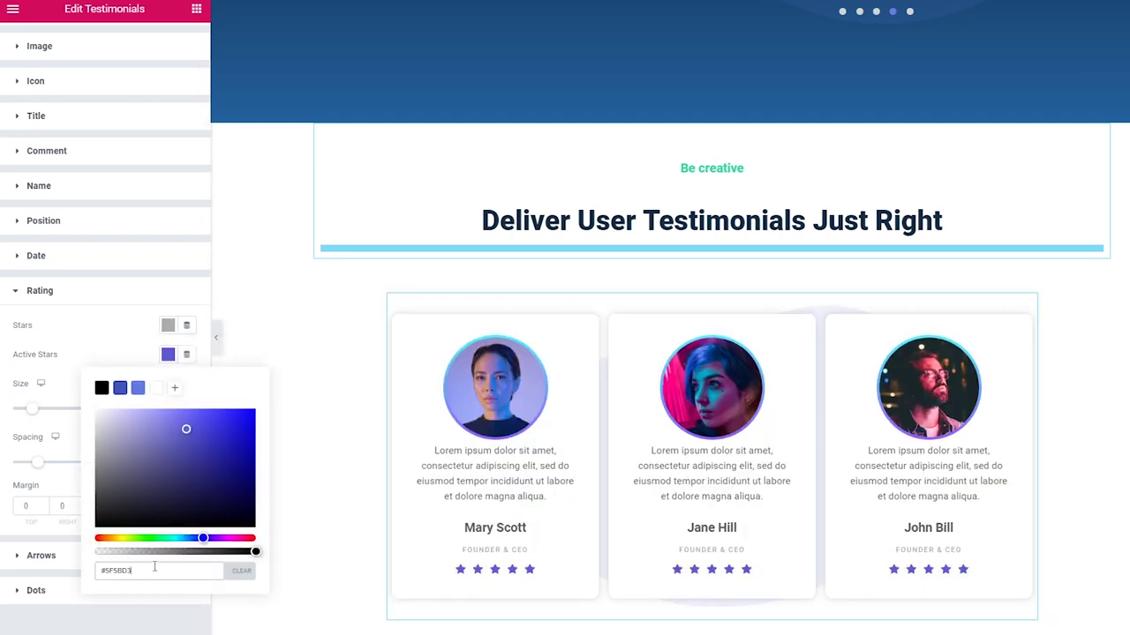
click(165, 358)
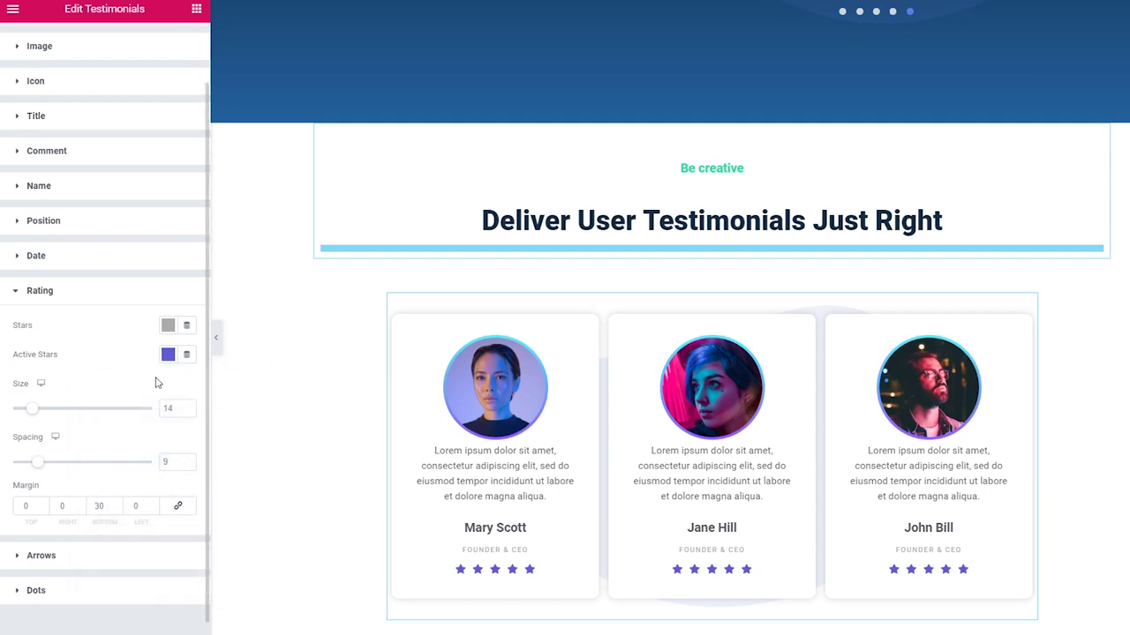
Step: Change the rating of the first testimonial item to 4
scroll(150, 353, up, 1)
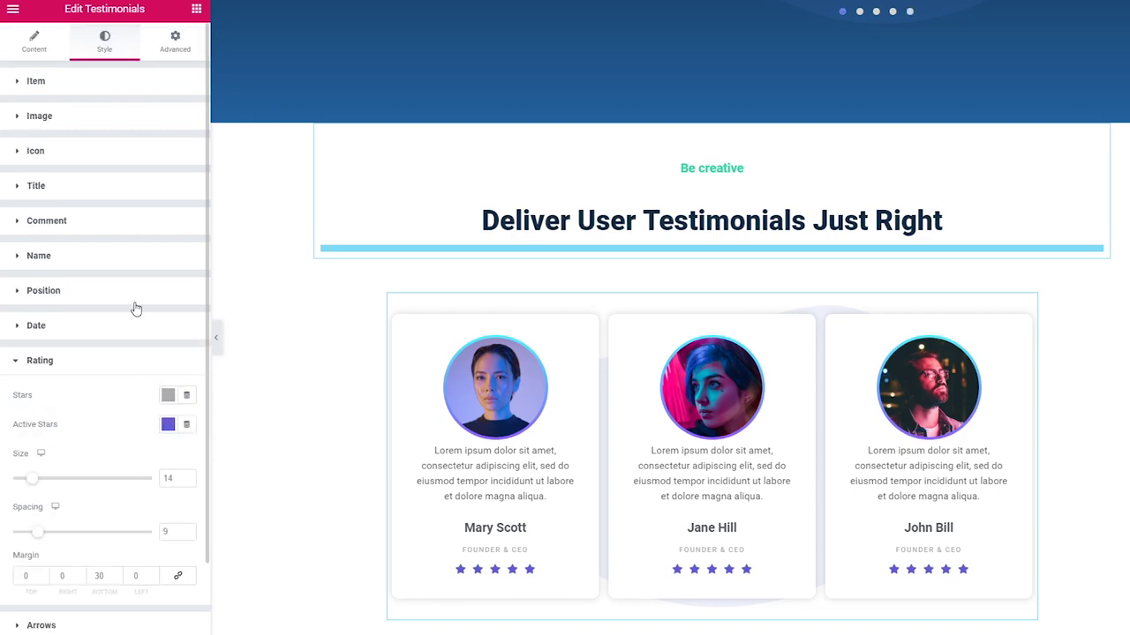
click(34, 51)
click(93, 141)
scroll(85, 411, down, 3)
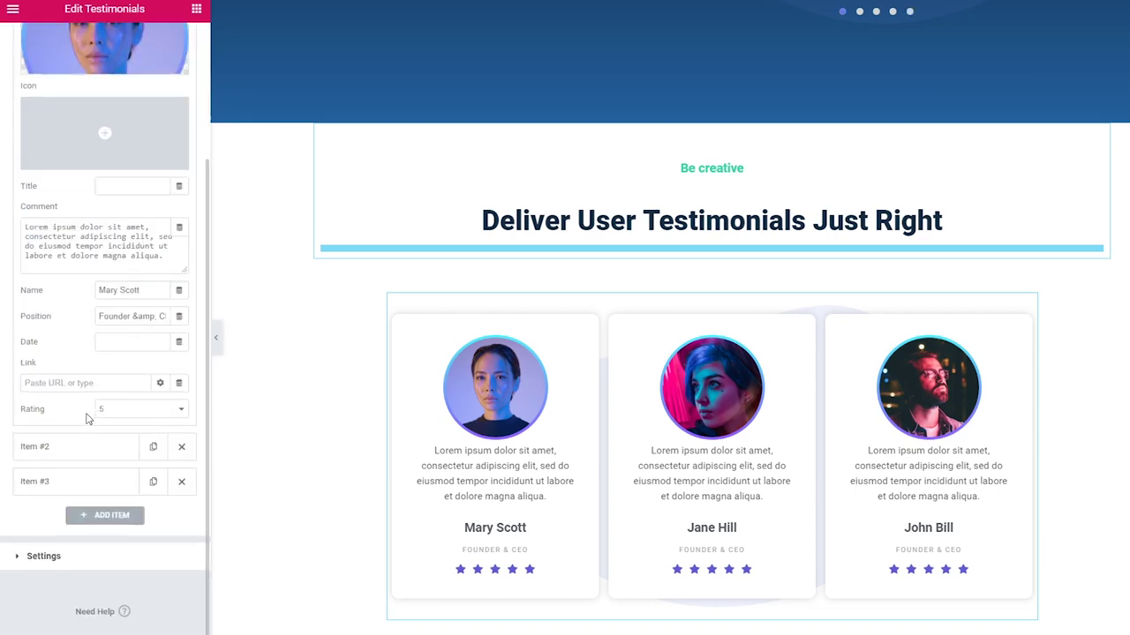
click(128, 474)
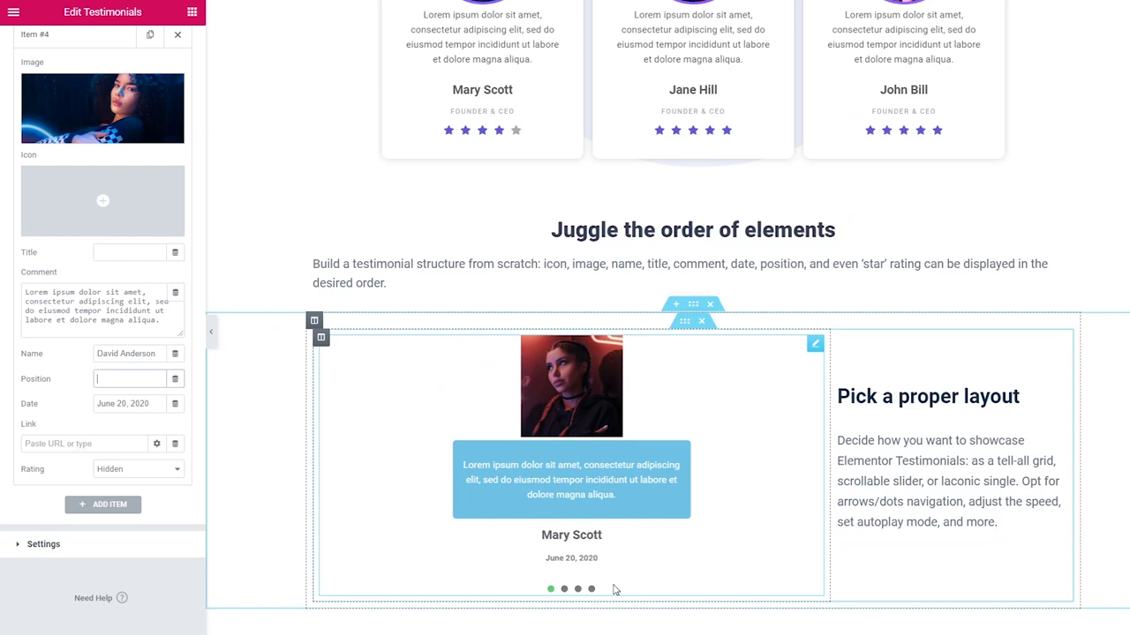
Step: Preview the slides of the slider beside "Pick a proper layout", set it to show 2 slides and turn on arrows navigation
click(564, 588)
click(577, 588)
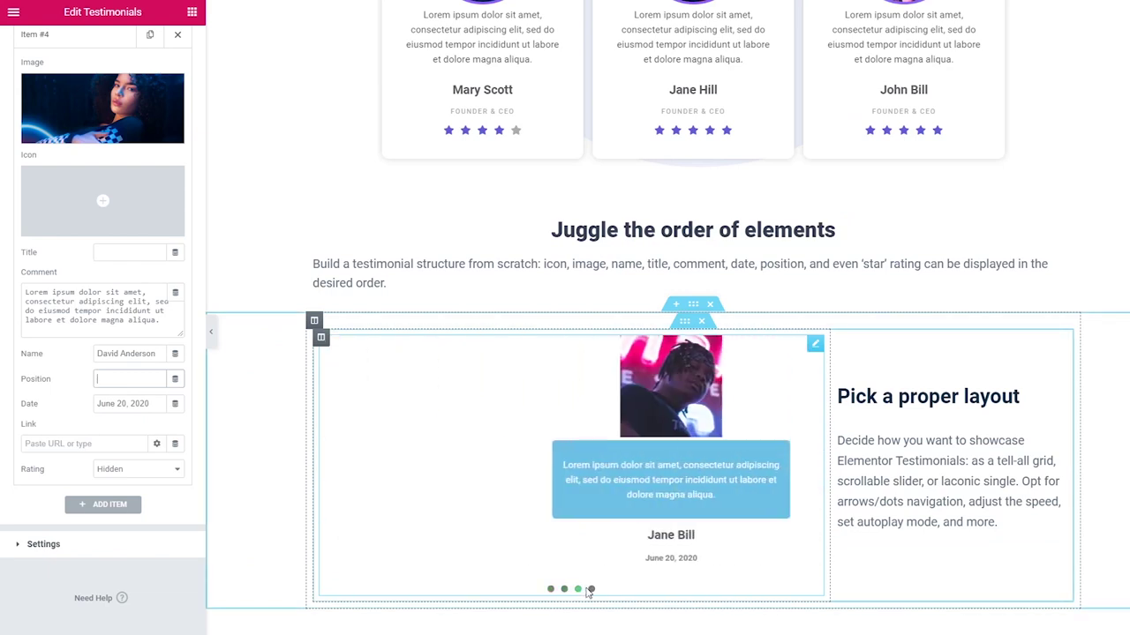
click(591, 588)
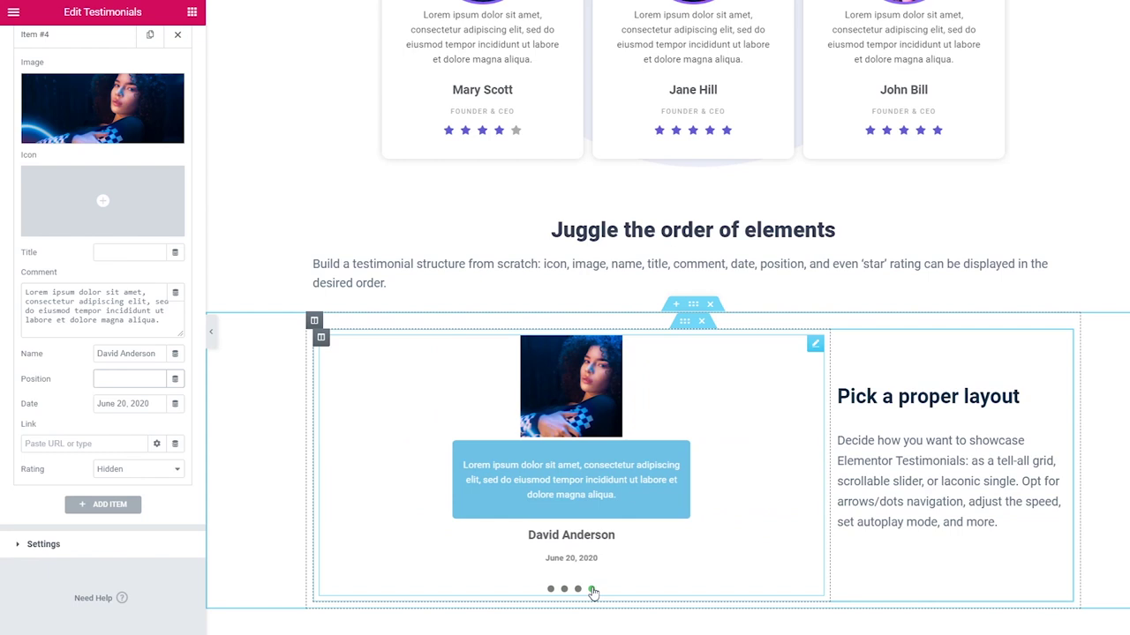
click(76, 549)
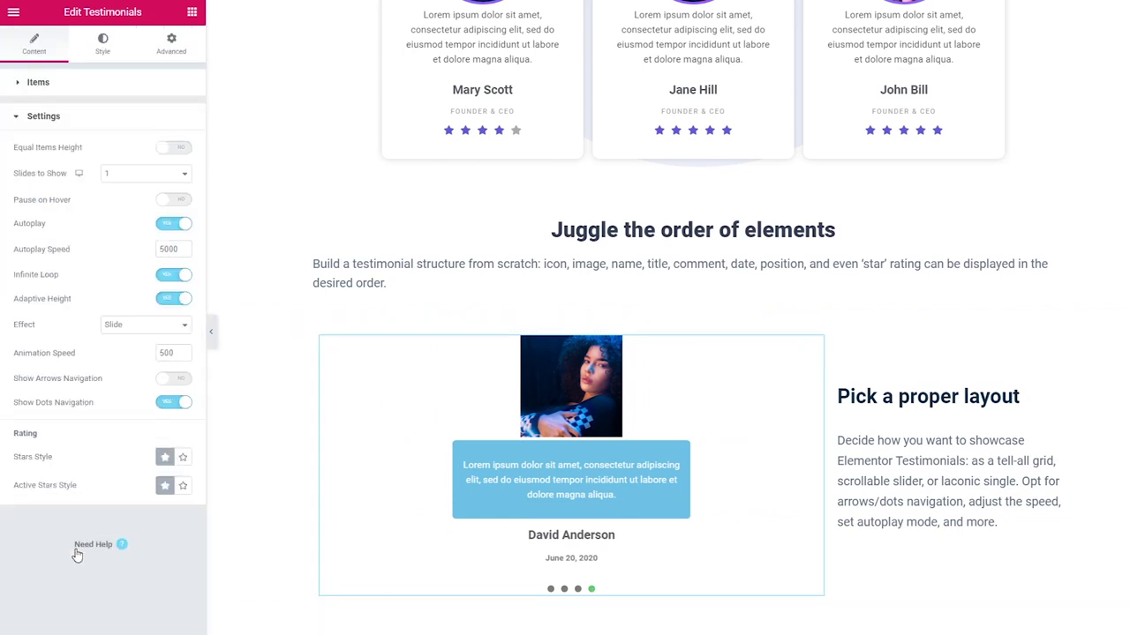
click(137, 203)
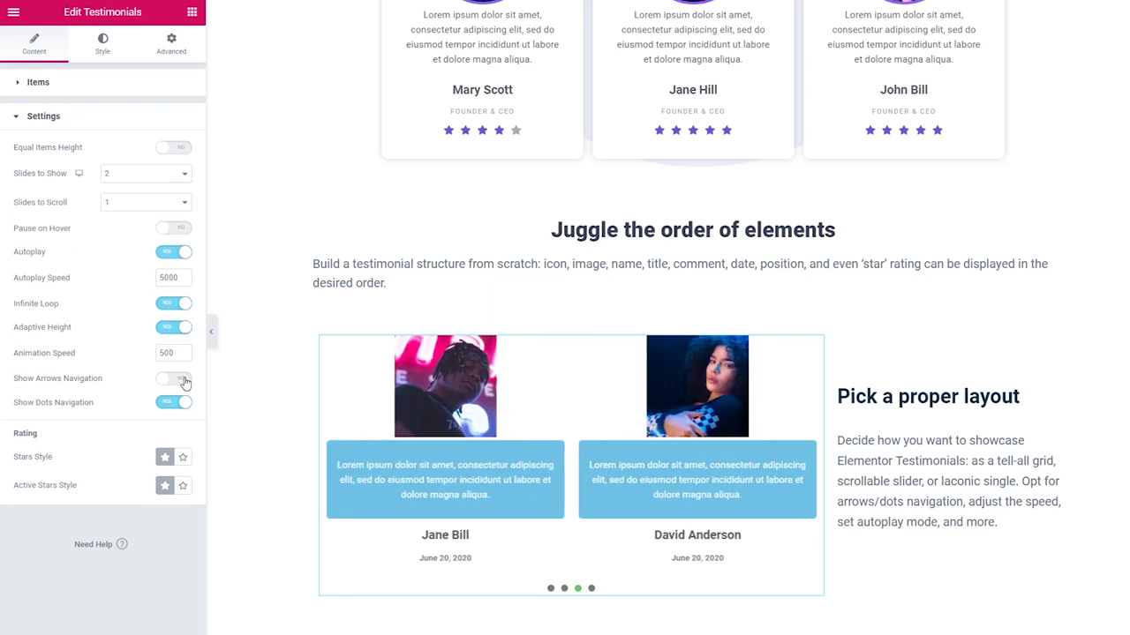
click(174, 379)
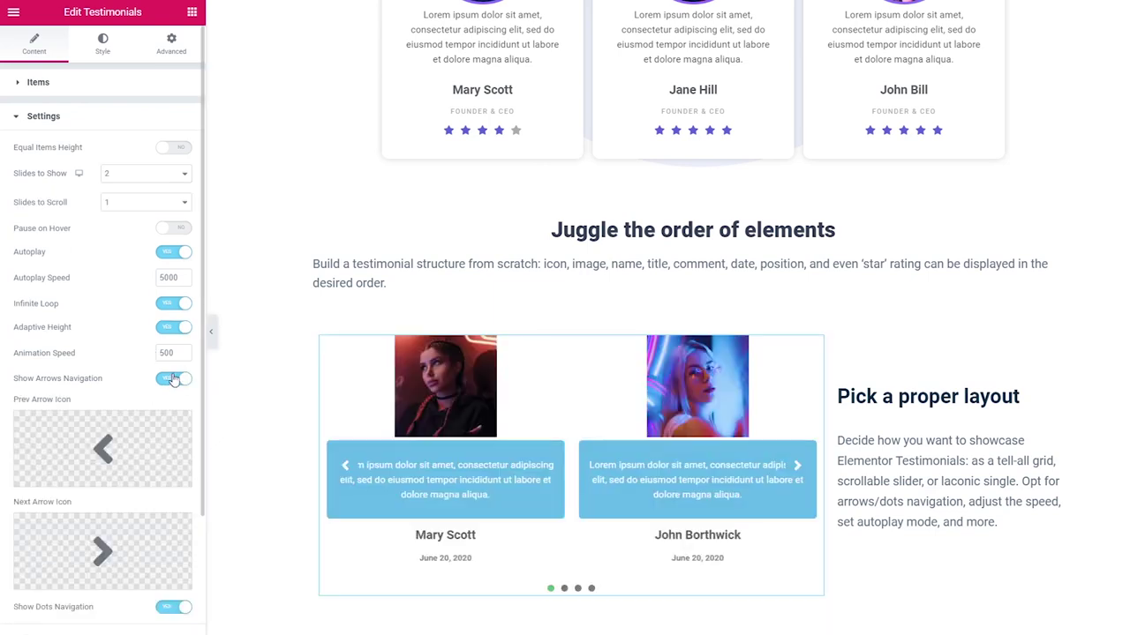
Step: Give this slider's items a #F7F9FF background, margins of 20, 10, 20 and 10, a border radius of 6 px and a box shadow
click(103, 49)
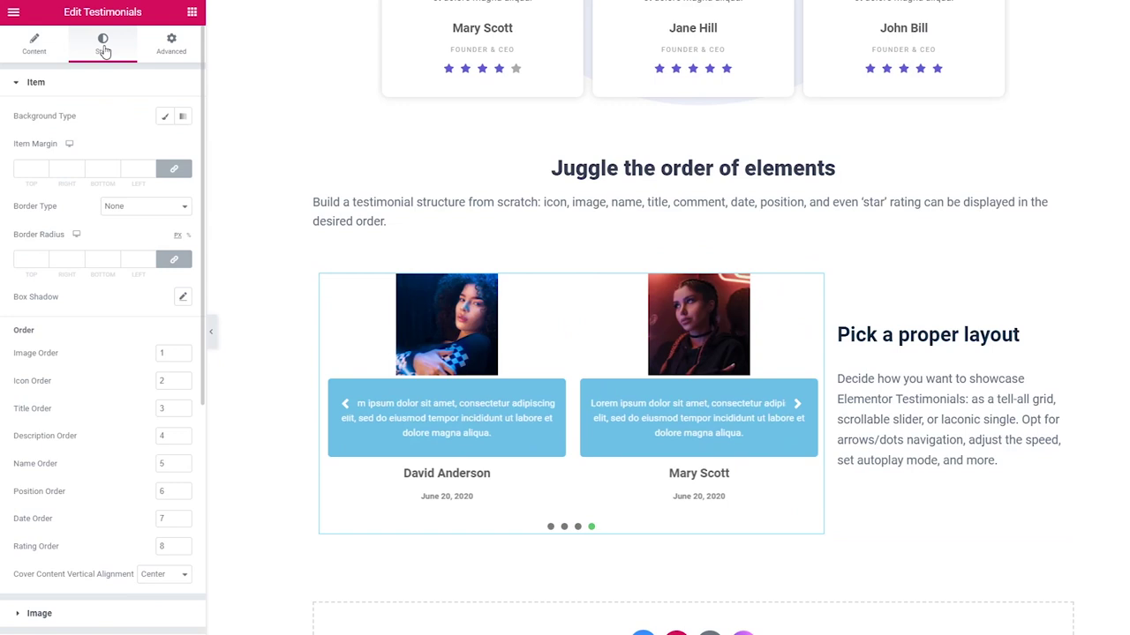
click(164, 115)
click(163, 144)
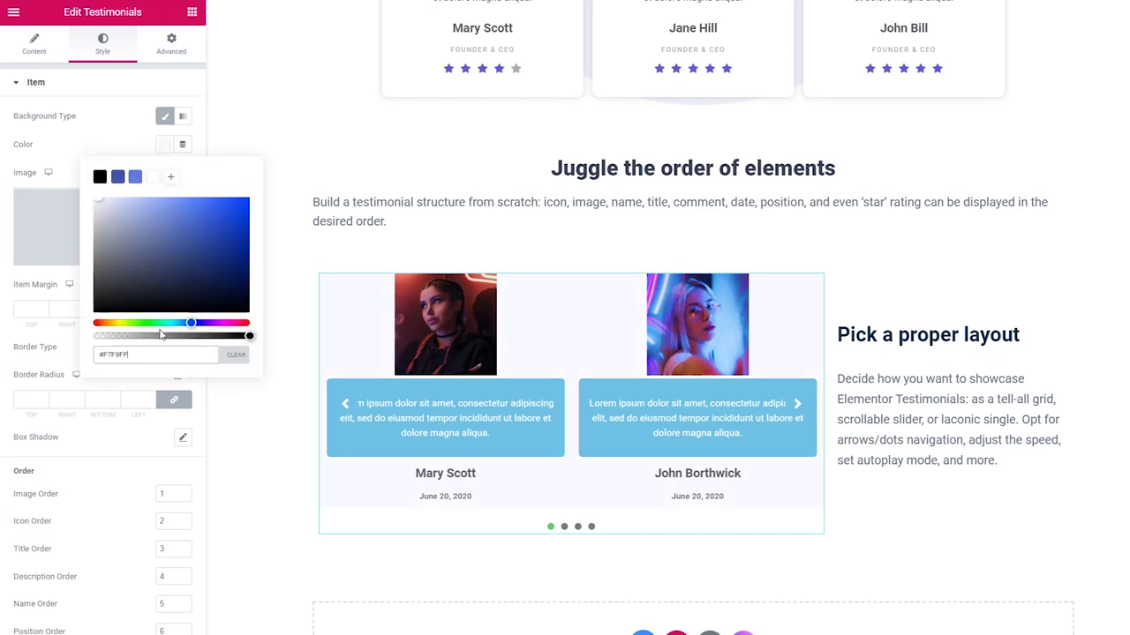
click(165, 147)
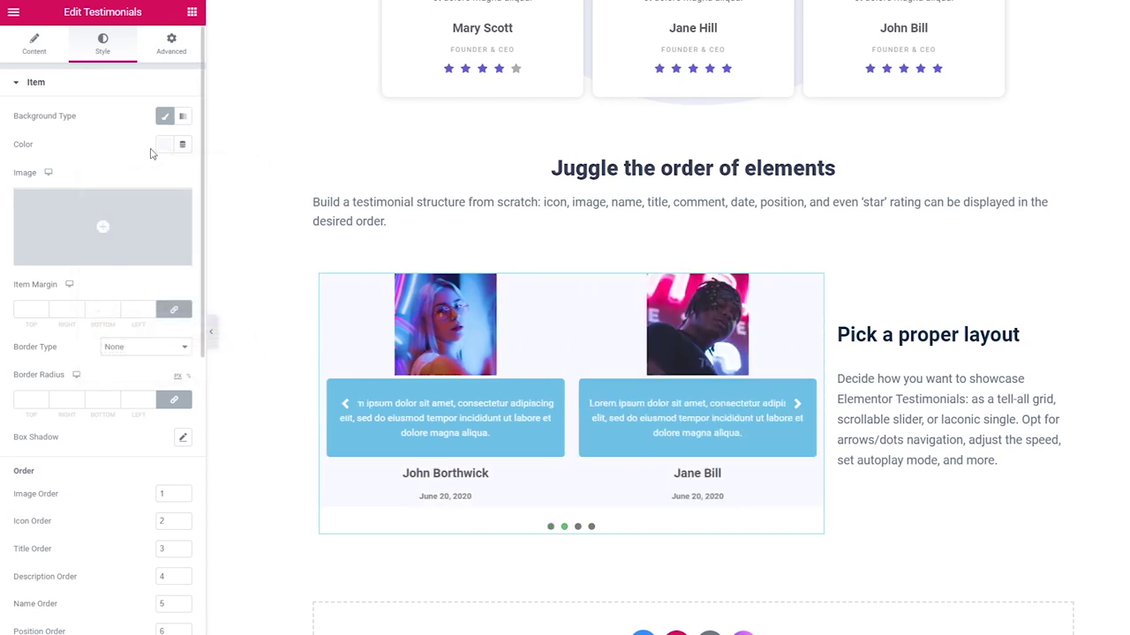
scroll(27, 329, down, 1)
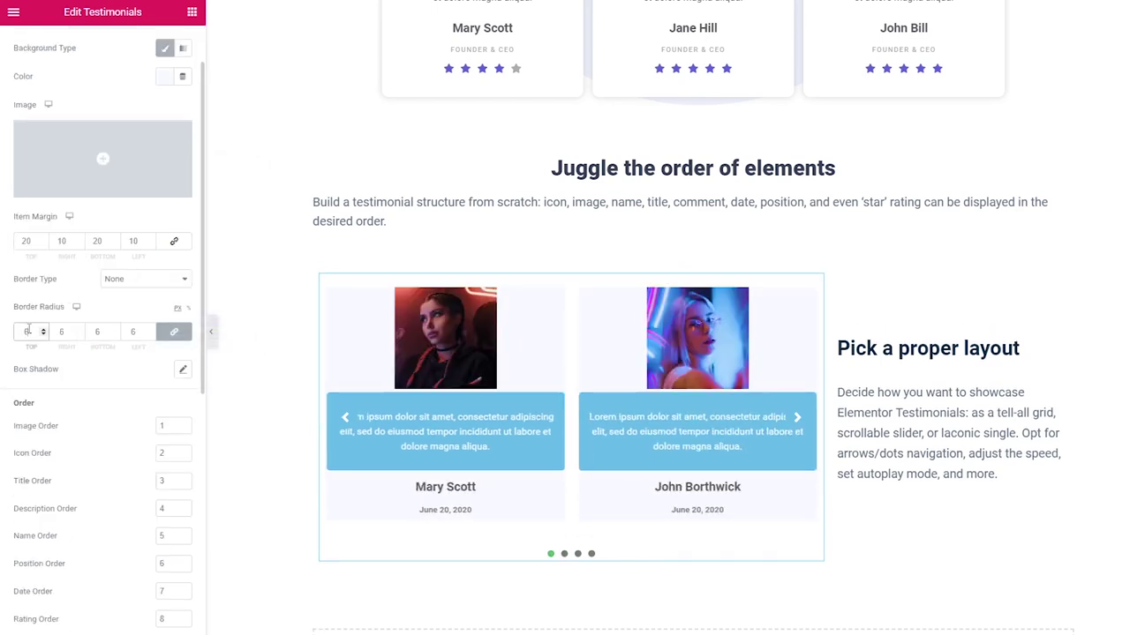
click(182, 370)
click(183, 372)
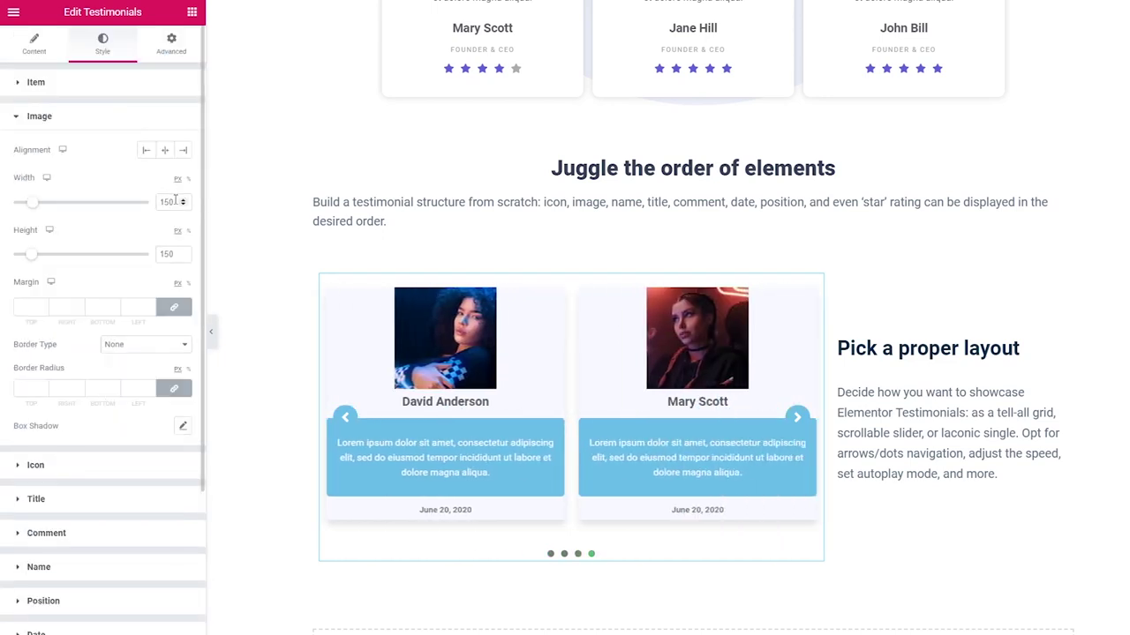
Step: Set the testimonial images to 361 px wide and 189 px high with centered alignment
drag(175, 200, 136, 202)
text(361)
drag(176, 254, 157, 259)
text(189)
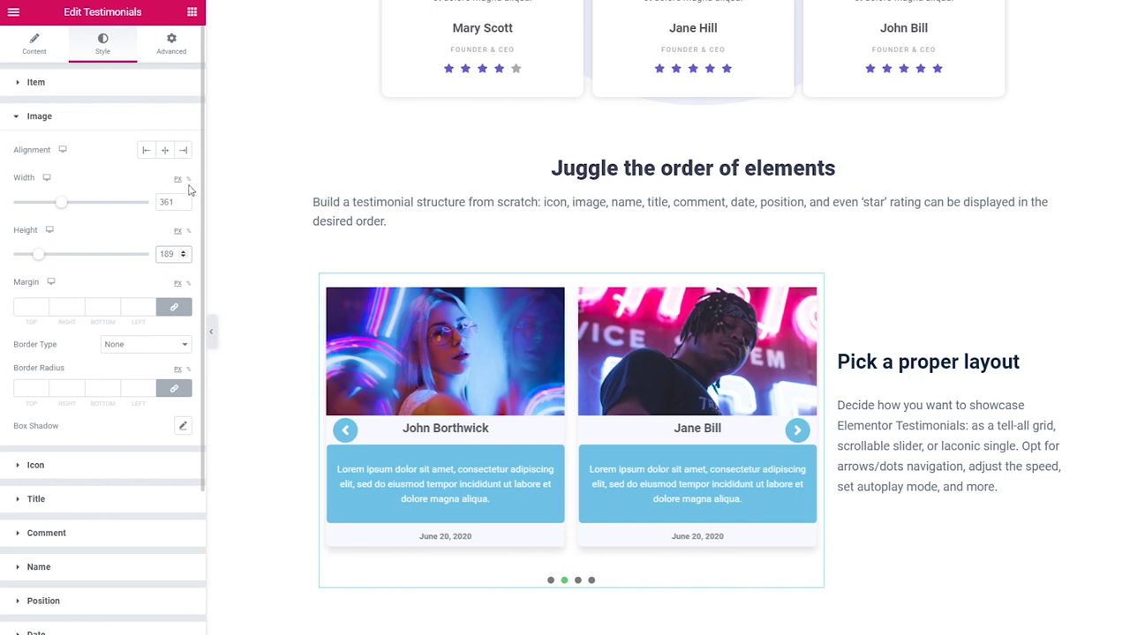
click(164, 153)
scroll(159, 287, down, 2)
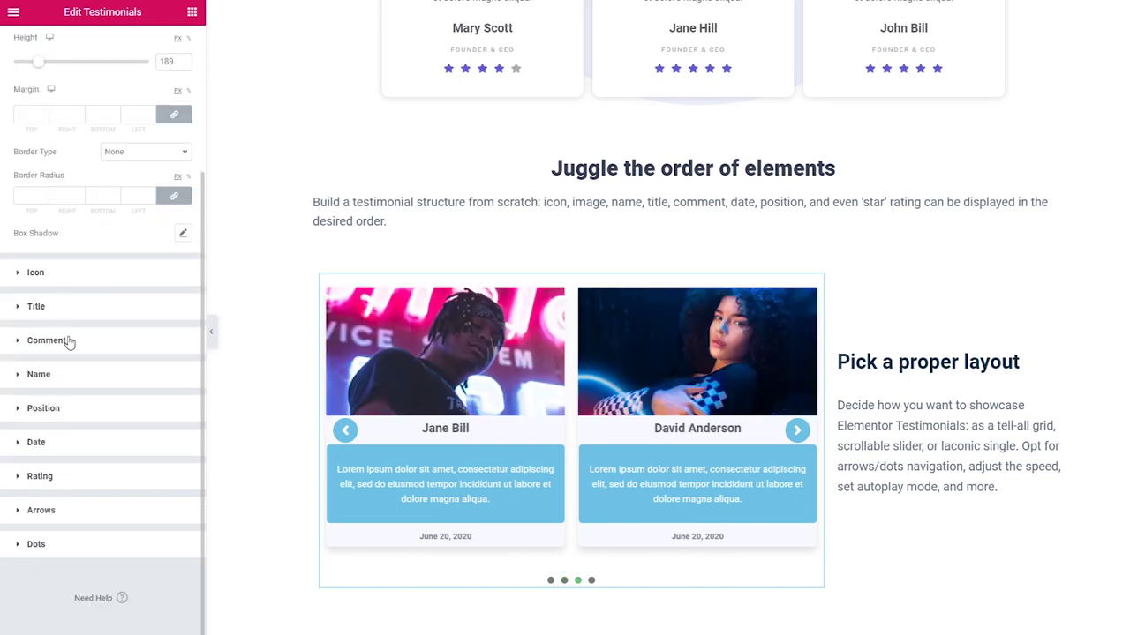
Step: Style the comments with dark navy text, a transparent background and padding of 5, 15, 15 and 15 px
click(69, 341)
click(167, 174)
drag(177, 525, 72, 525)
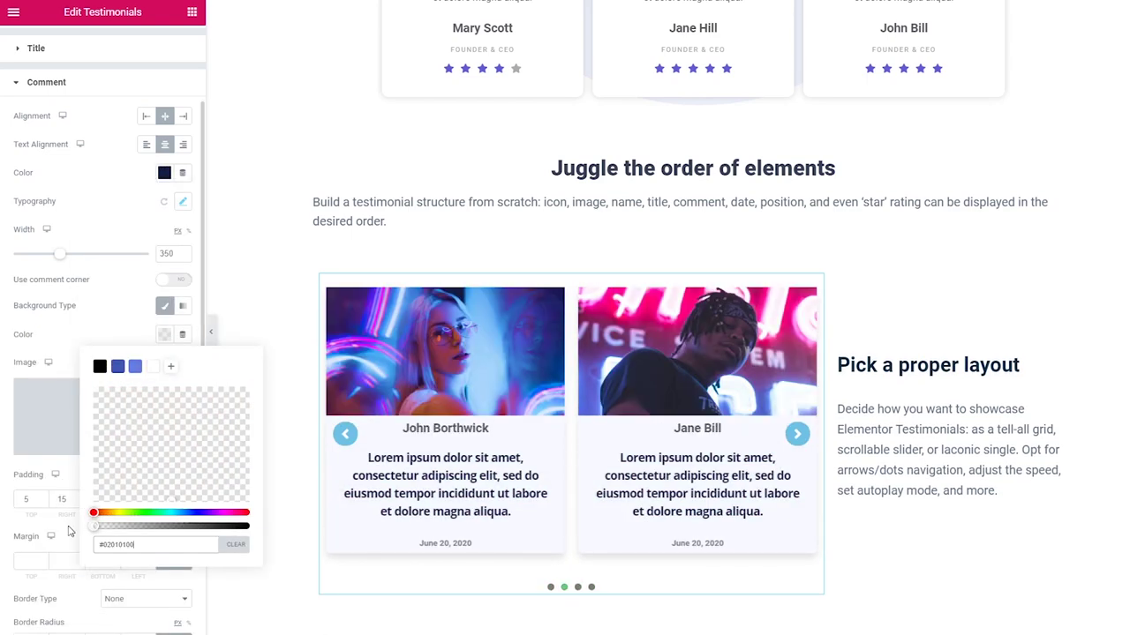
click(163, 337)
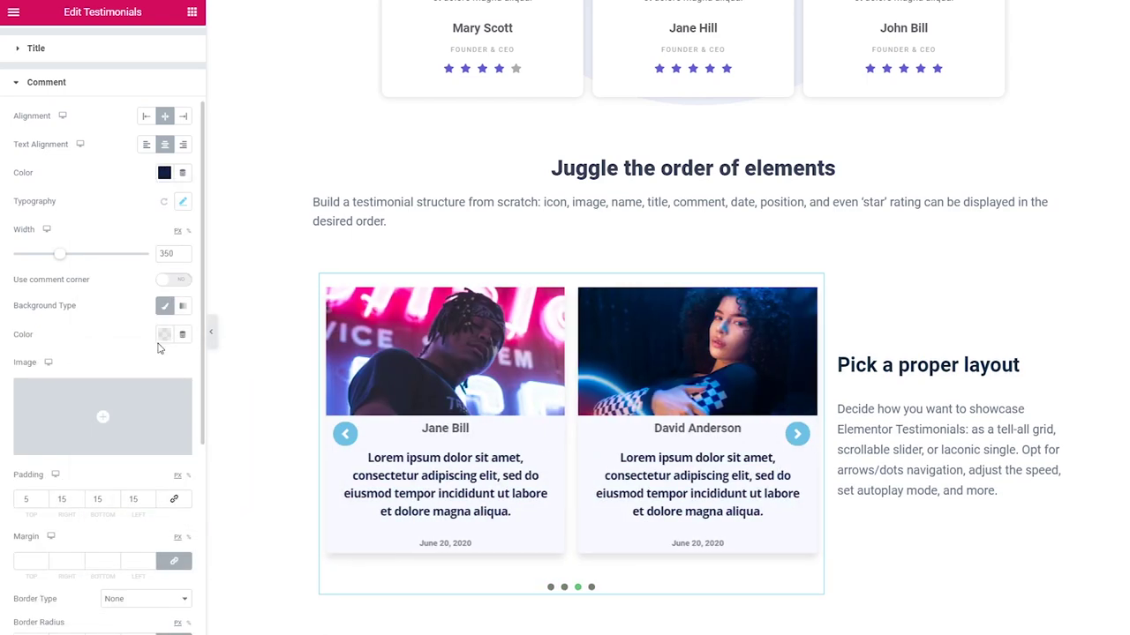
Step: Set the date's margins to 0, 0, 20 and 0 px
click(106, 373)
click(87, 444)
click(96, 442)
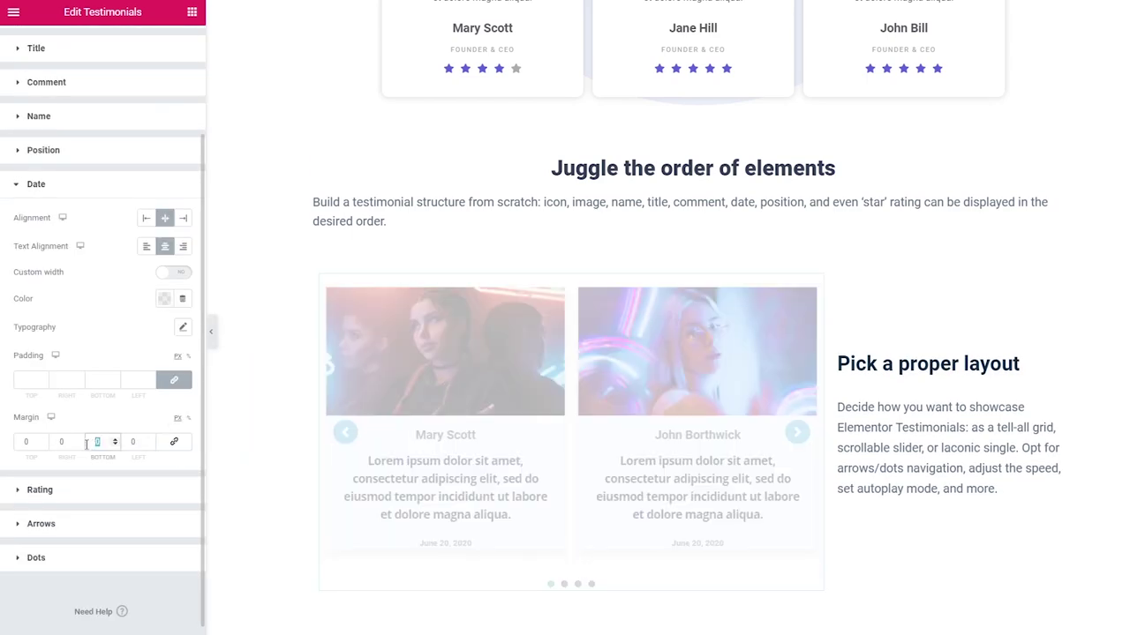
text(20)
scroll(121, 448, down, 1)
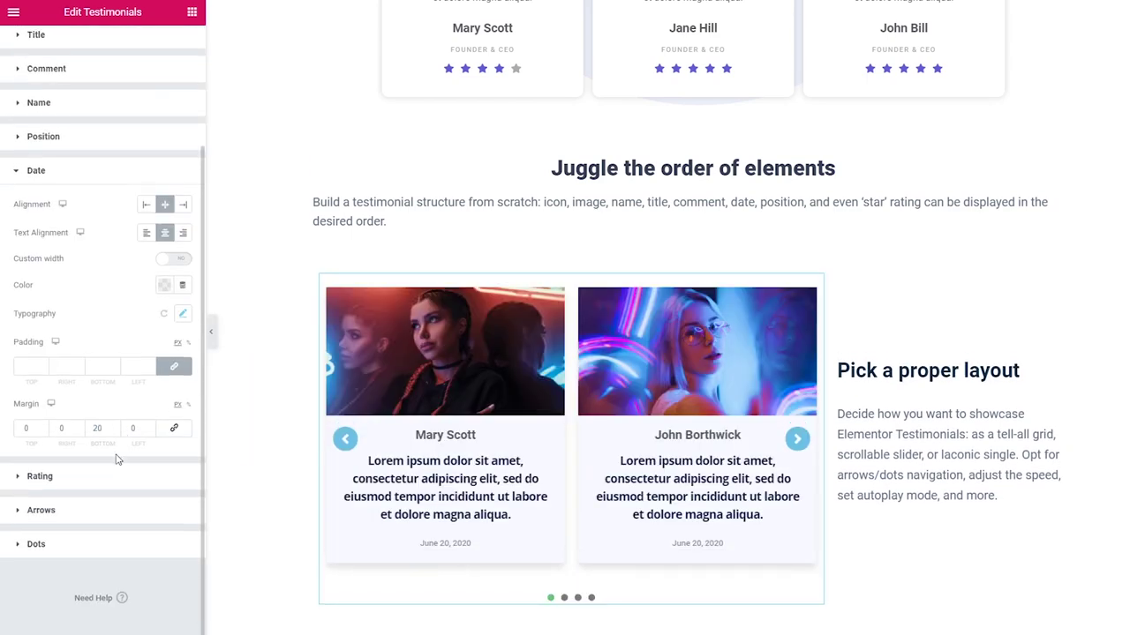
Step: Set the gap between the slider dots to 10 and align the dots to the right
click(88, 545)
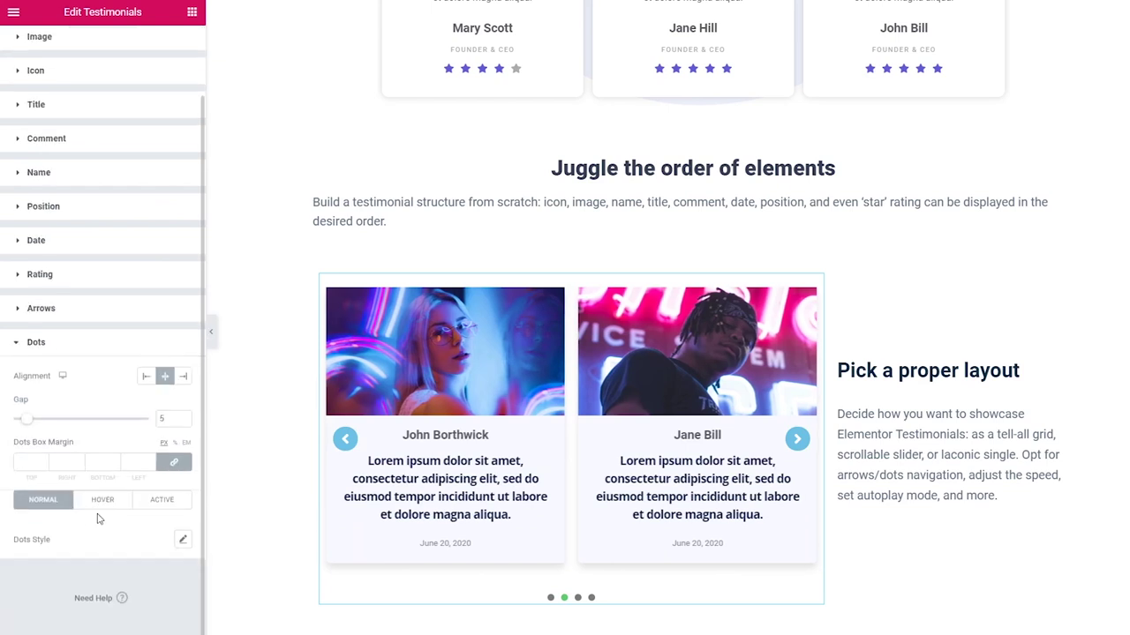
key(BackSpace)
text(10)
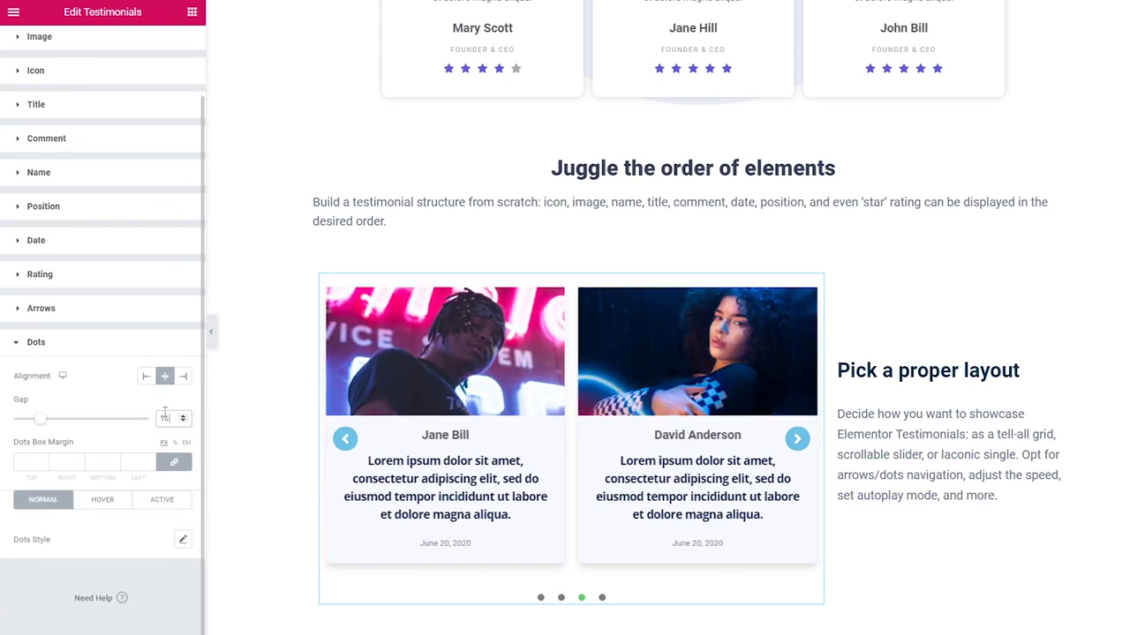
click(181, 381)
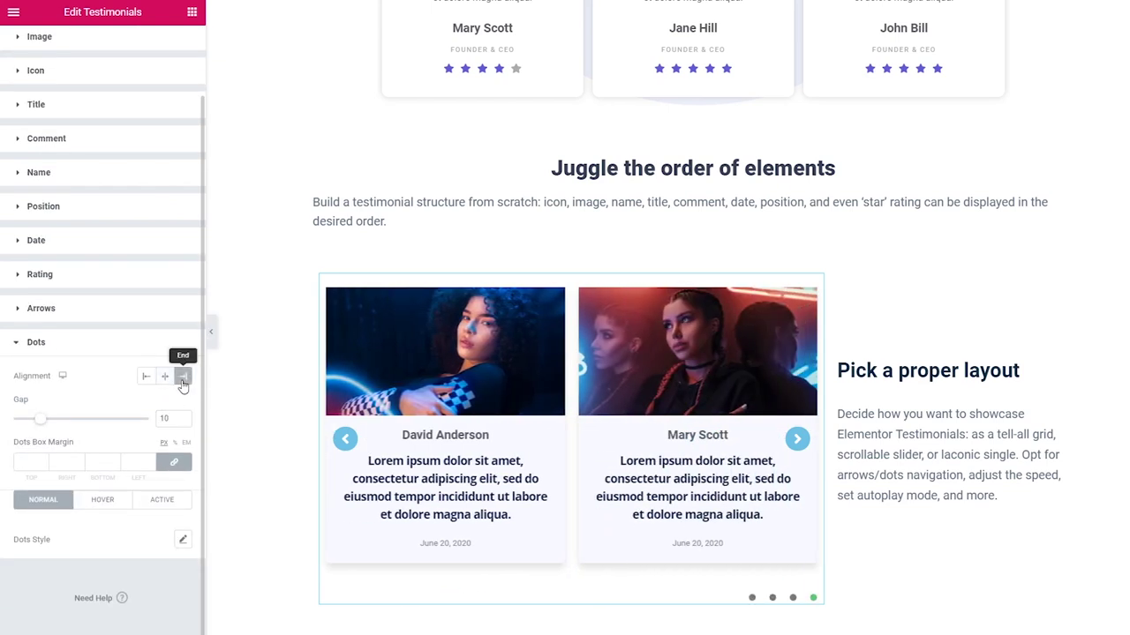
Step: Style the normal dots as squares with a light grey background, a box size of 10 px and a border radius of 0
click(181, 541)
scroll(172, 566, down, 3)
click(153, 477)
click(136, 441)
key(ctrl+v)
click(154, 477)
click(157, 528)
text(10)
scroll(111, 526, down, 1)
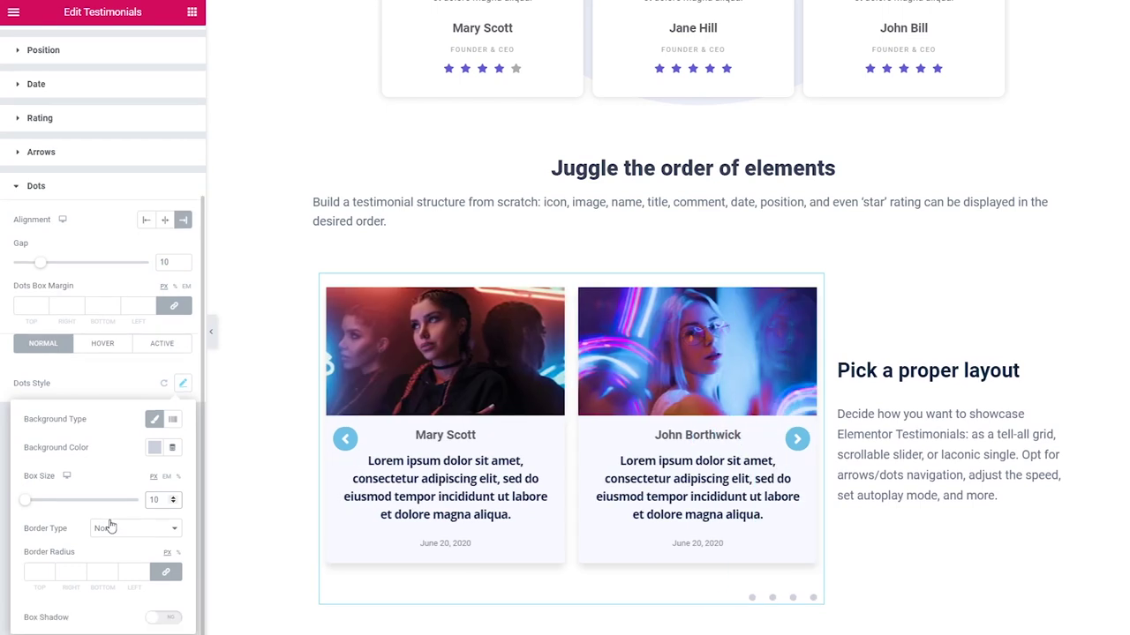
click(37, 572)
text(0)
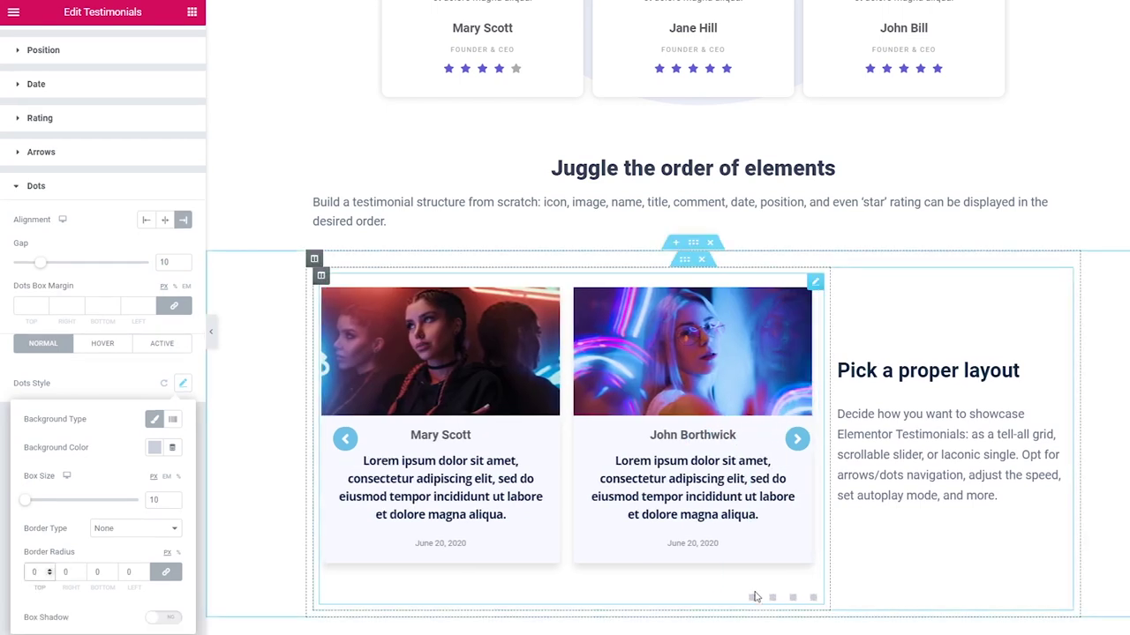
Step: Give the active dots a black background with a border radius of 0 and set the dots box margin to 0
click(155, 347)
click(183, 539)
scroll(156, 485, down, 2)
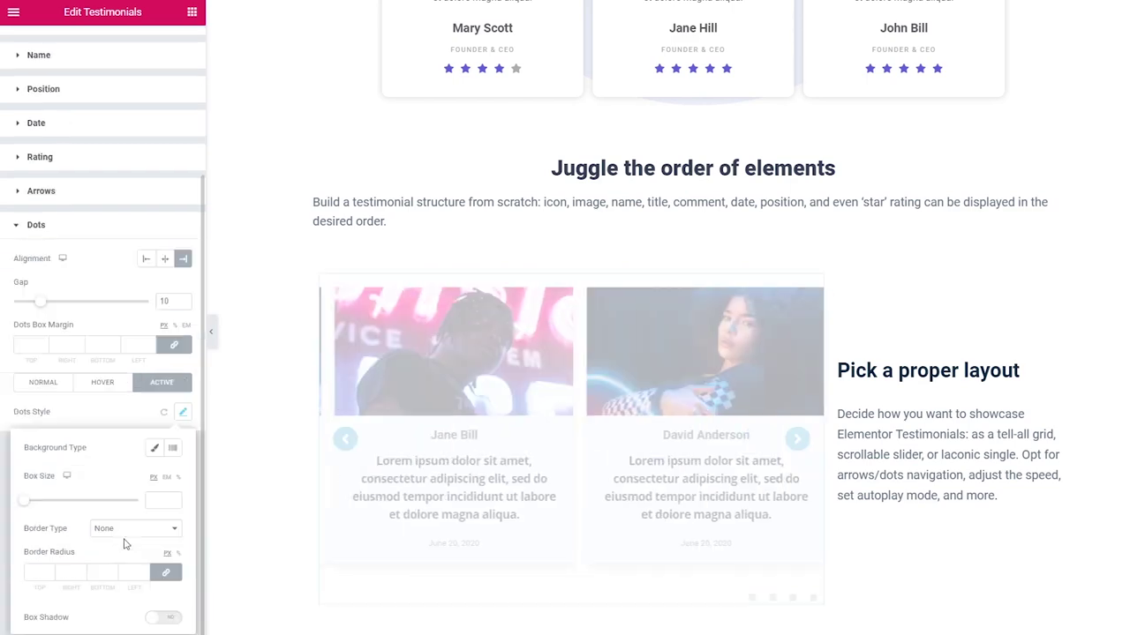
click(154, 477)
click(211, 398)
click(191, 416)
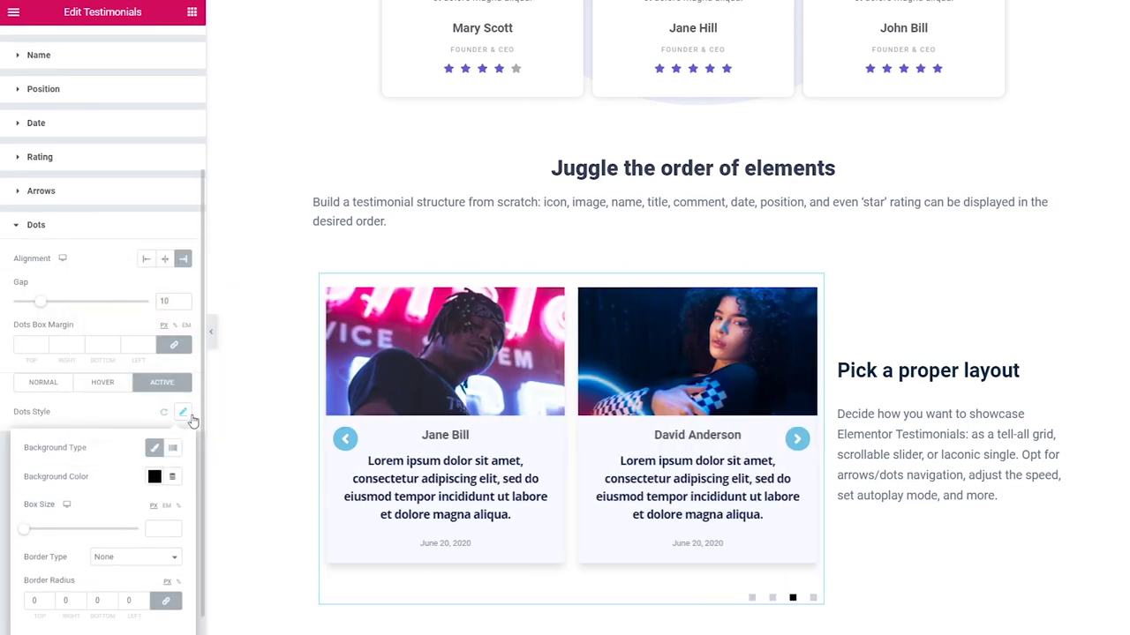
click(812, 584)
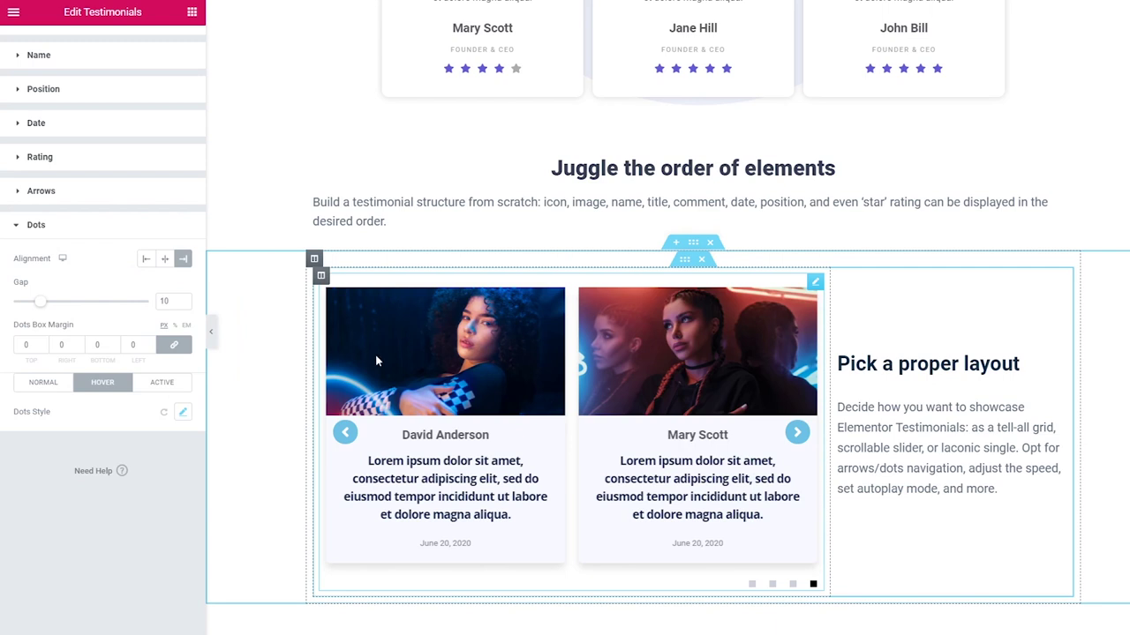
click(797, 431)
Step: Set the slider widget's padding to 0, 30, 0 and 30 px
click(171, 45)
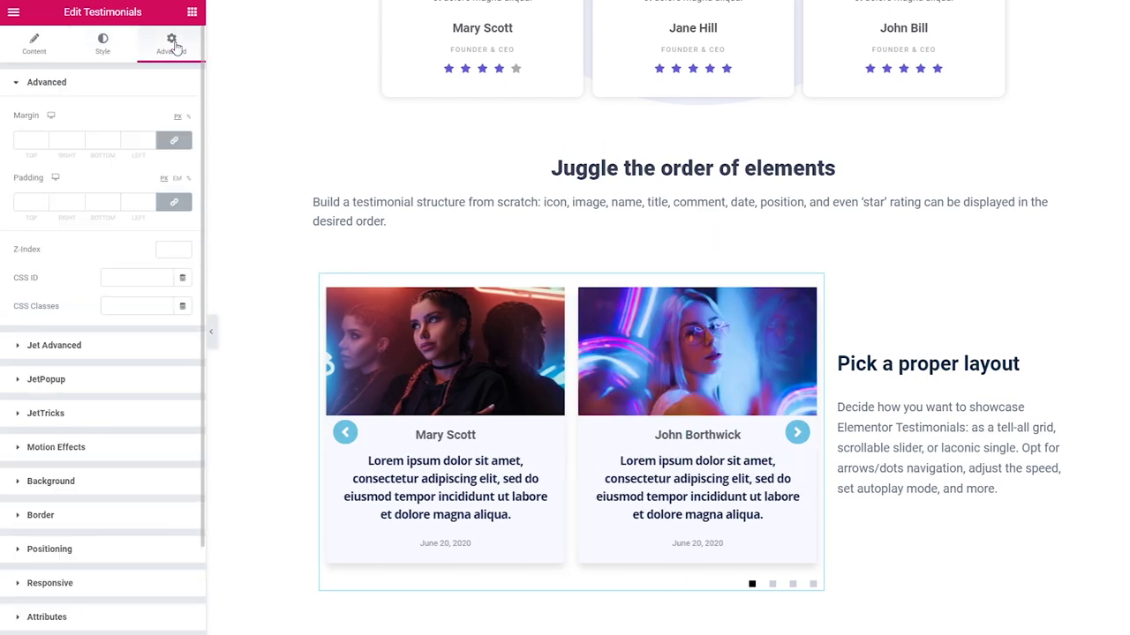
click(177, 204)
double_click(64, 202)
text(30)
drag(141, 202, 121, 199)
text(30)
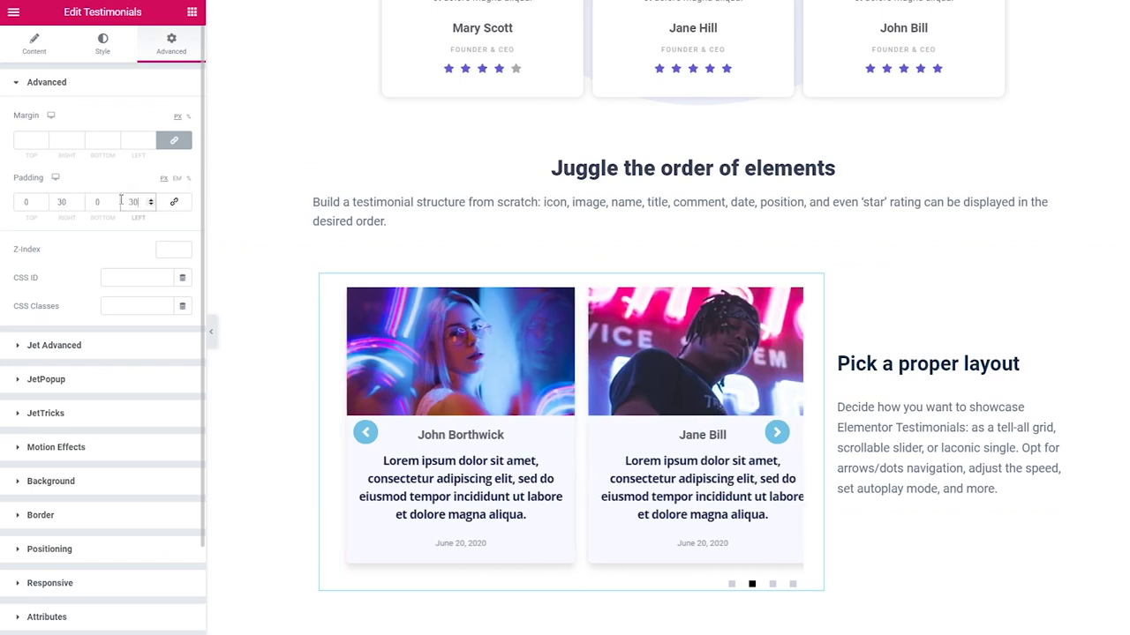
Step: Move both arrows outside the slides, with top indents of 209 px and a right indent of -29 px for the next arrow
click(97, 46)
scroll(92, 313, down, 10)
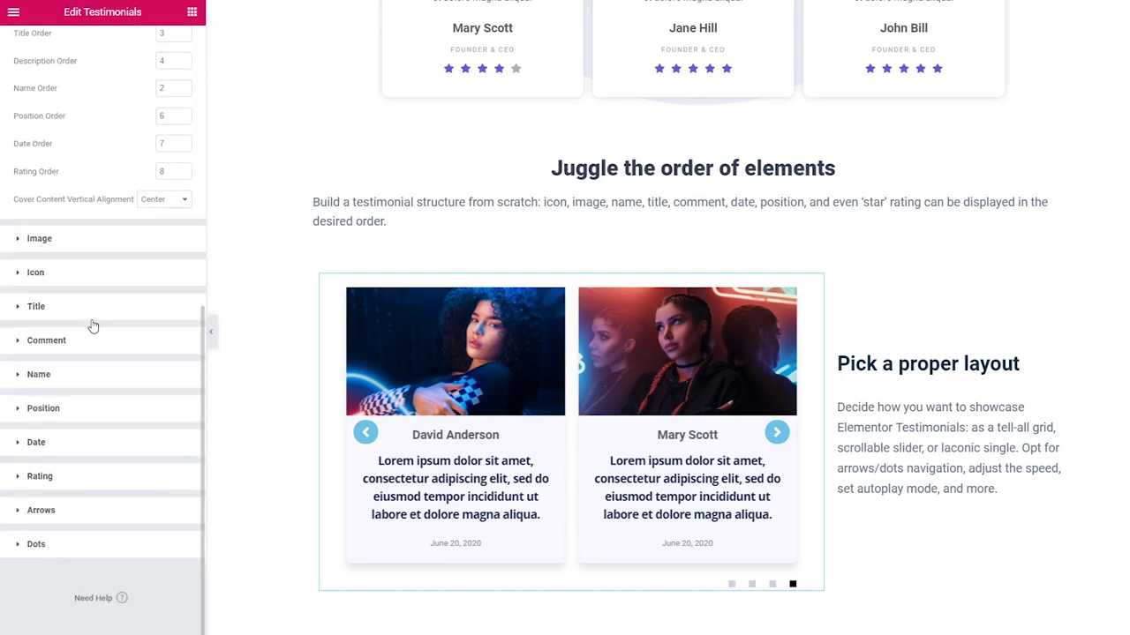
click(76, 512)
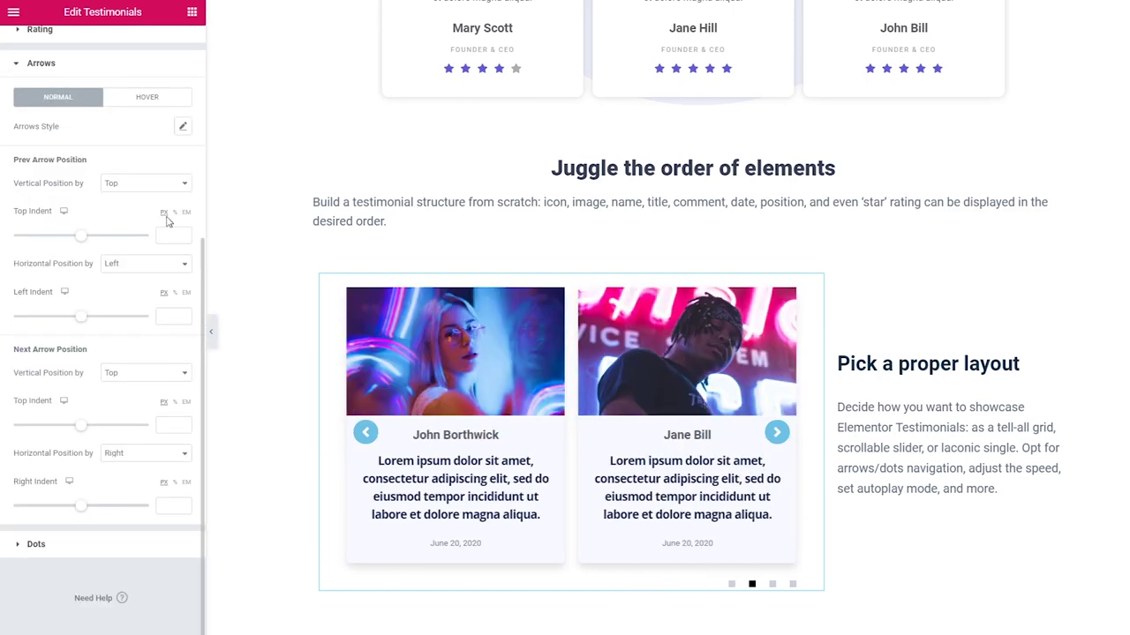
click(173, 235)
text(209)
click(173, 424)
text(209)
click(167, 504)
text(-29)
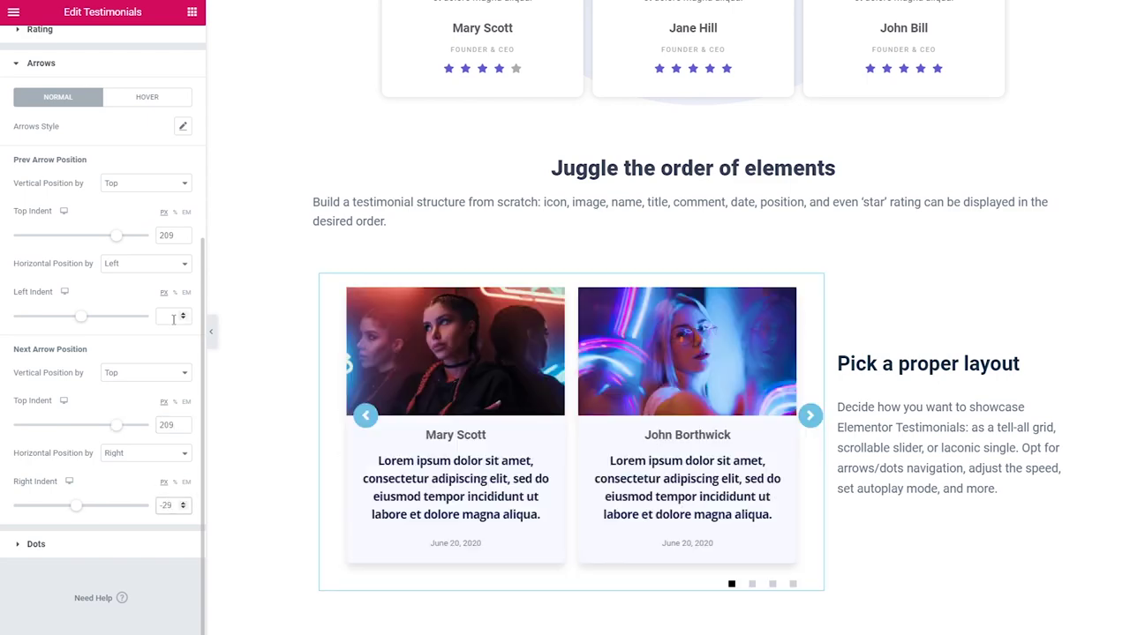
Step: Give the arrows in their normal state a light grey background and a black font color
click(182, 126)
click(154, 192)
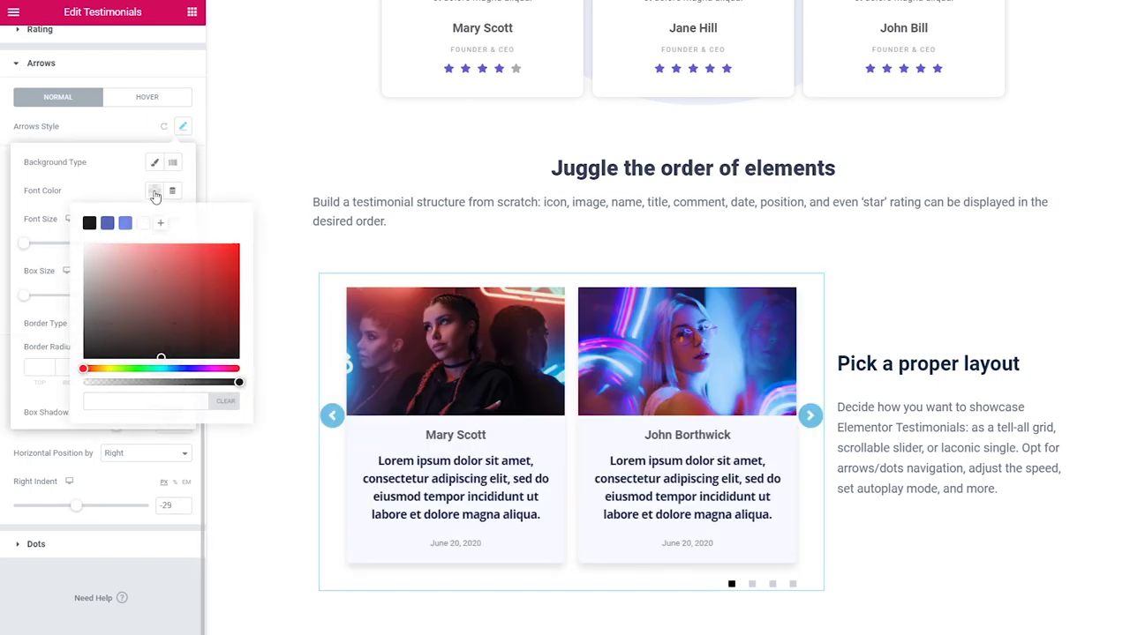
click(155, 163)
click(155, 191)
click(143, 222)
click(154, 191)
click(154, 219)
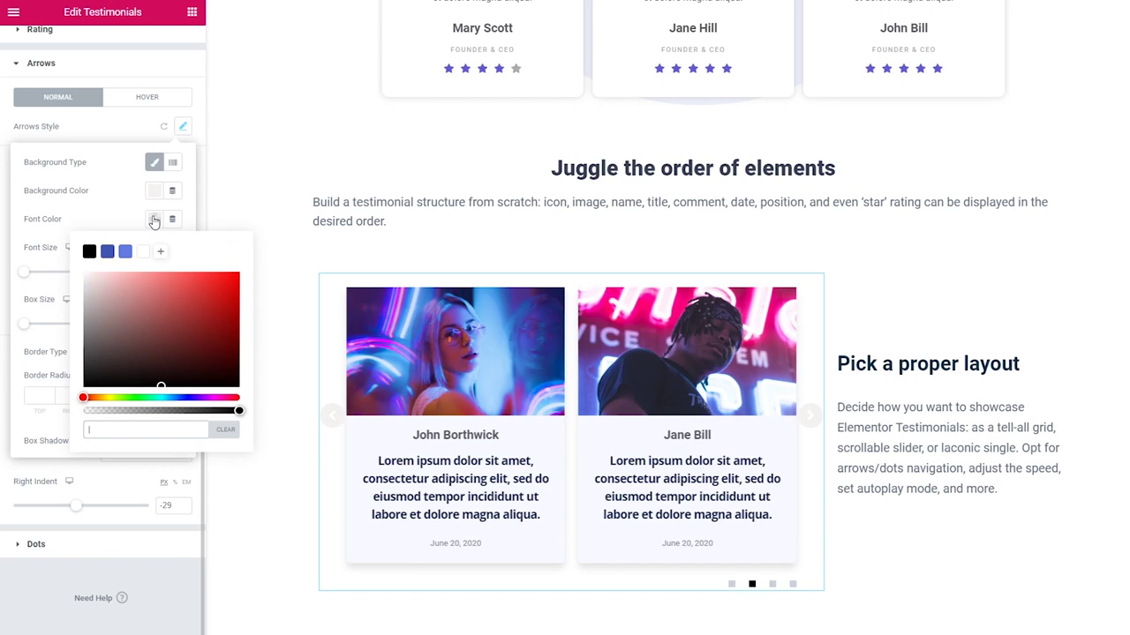
click(168, 389)
Step: Set the arrows' border radius to 0, box size to 30 px and font size to 20 px
click(34, 397)
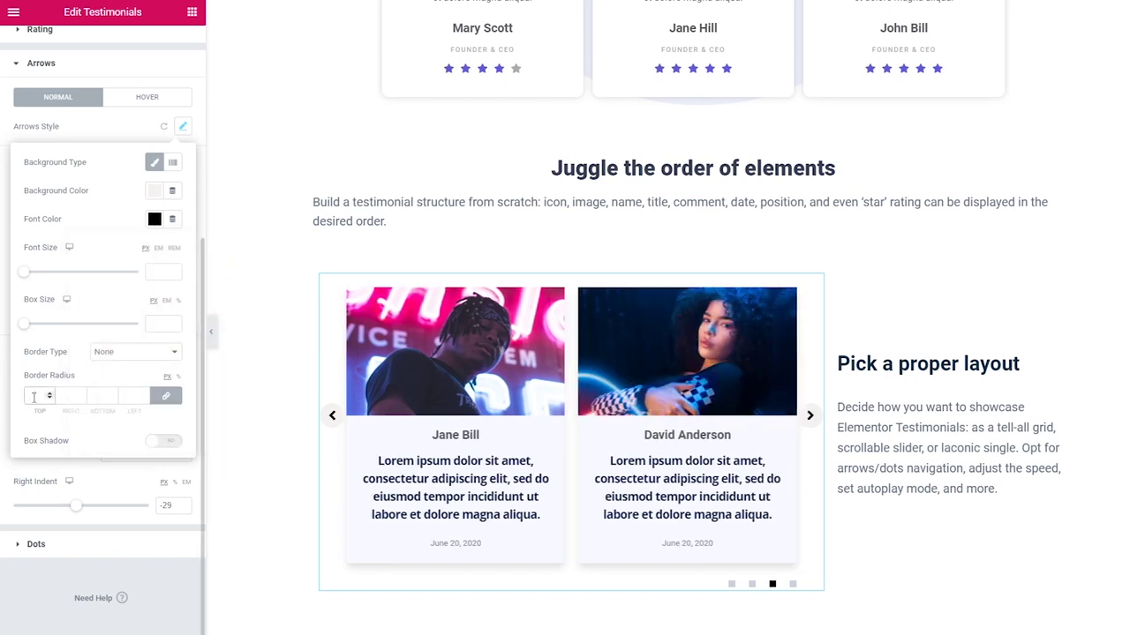
click(154, 324)
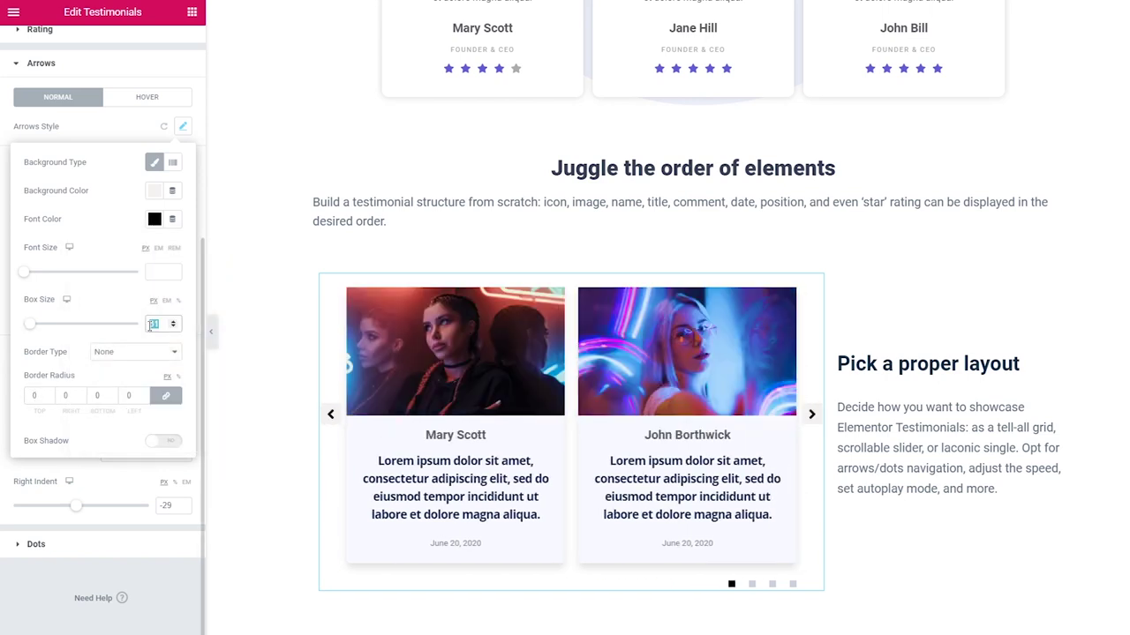
text(30)
click(159, 273)
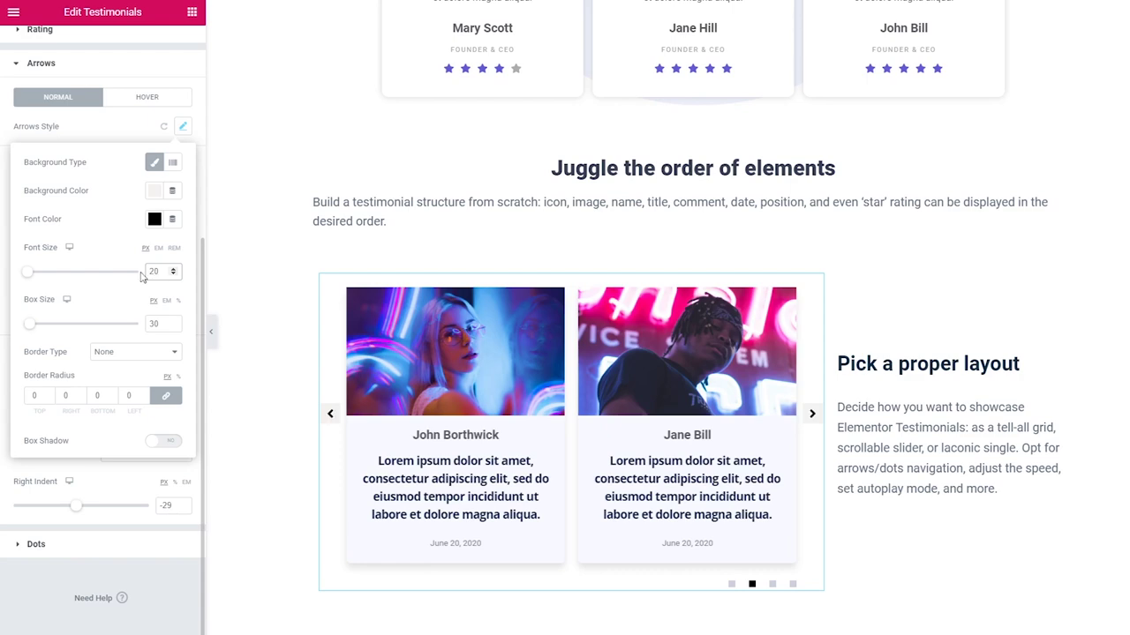
Step: Preview the page without the editing panel and advance through the two-slide slider with its next arrow
click(211, 331)
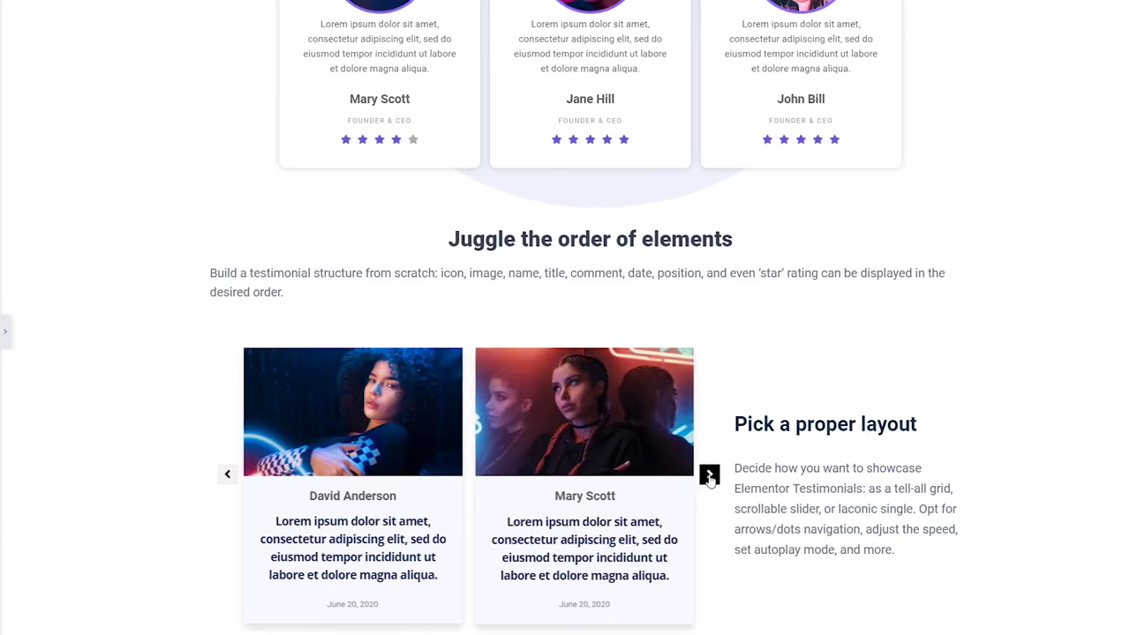
click(708, 477)
click(709, 477)
click(708, 477)
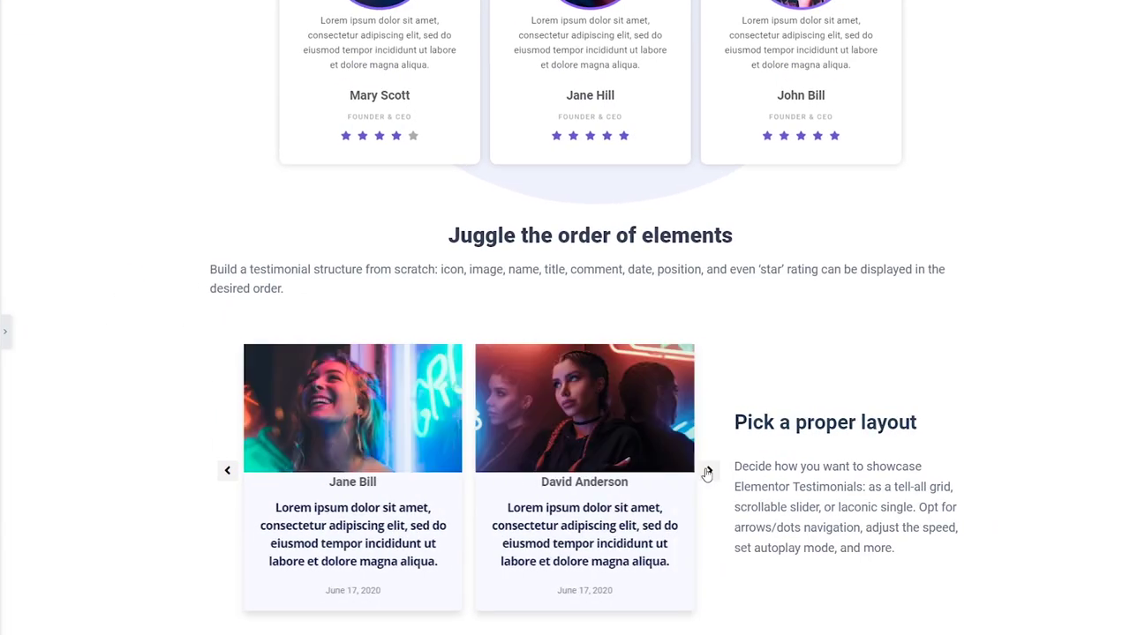
click(708, 475)
click(4, 331)
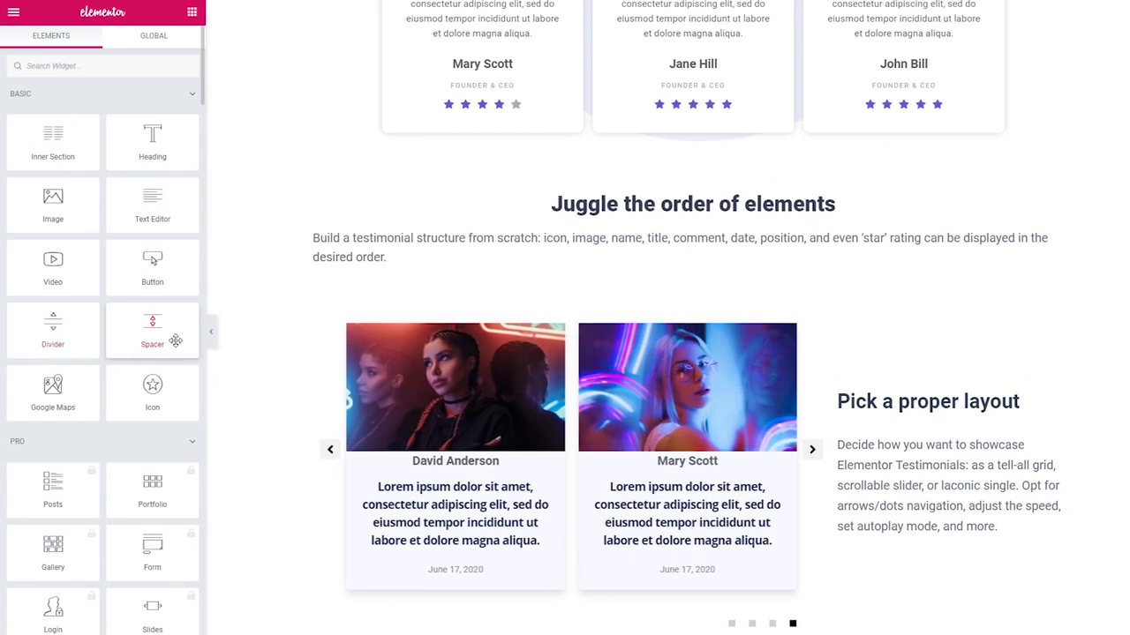
Step: Find the Testimonials widget and add it to the page below the two-slide slider
click(88, 68)
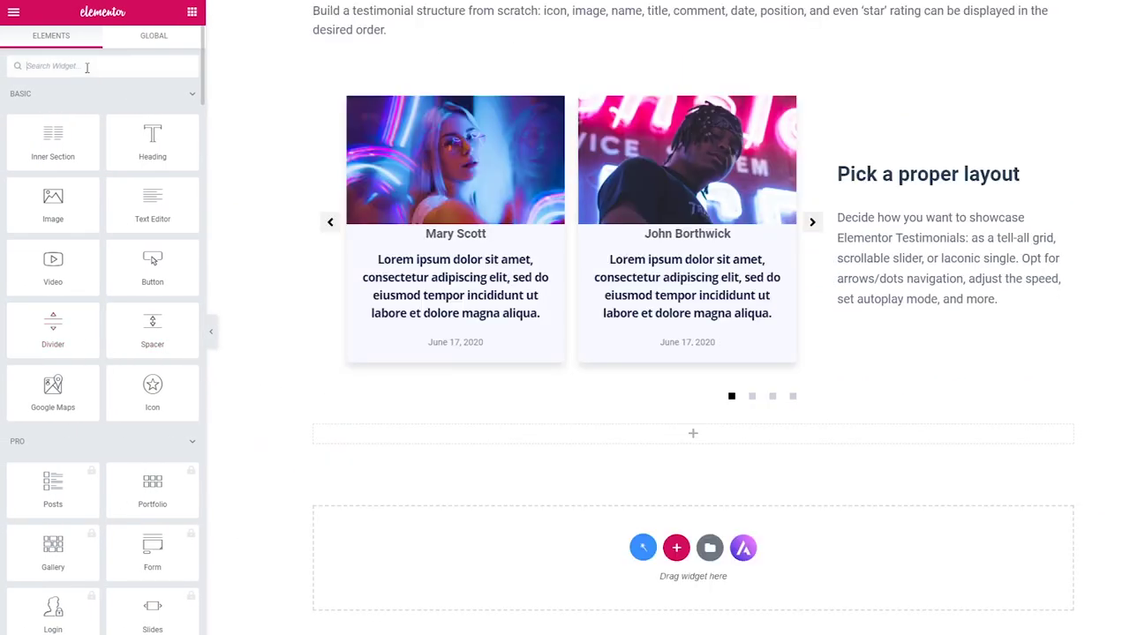
text(testimonials)
drag(63, 97, 724, 452)
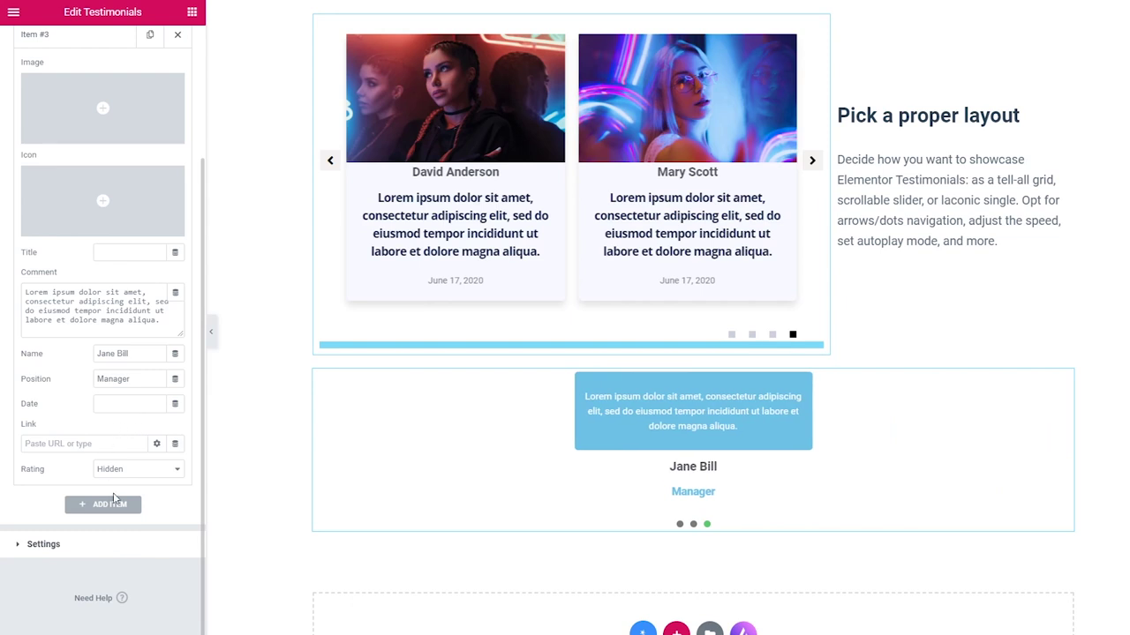
Step: Enable equal items height and arrows navigation for the new slider, and set its effect to Fade
click(43, 544)
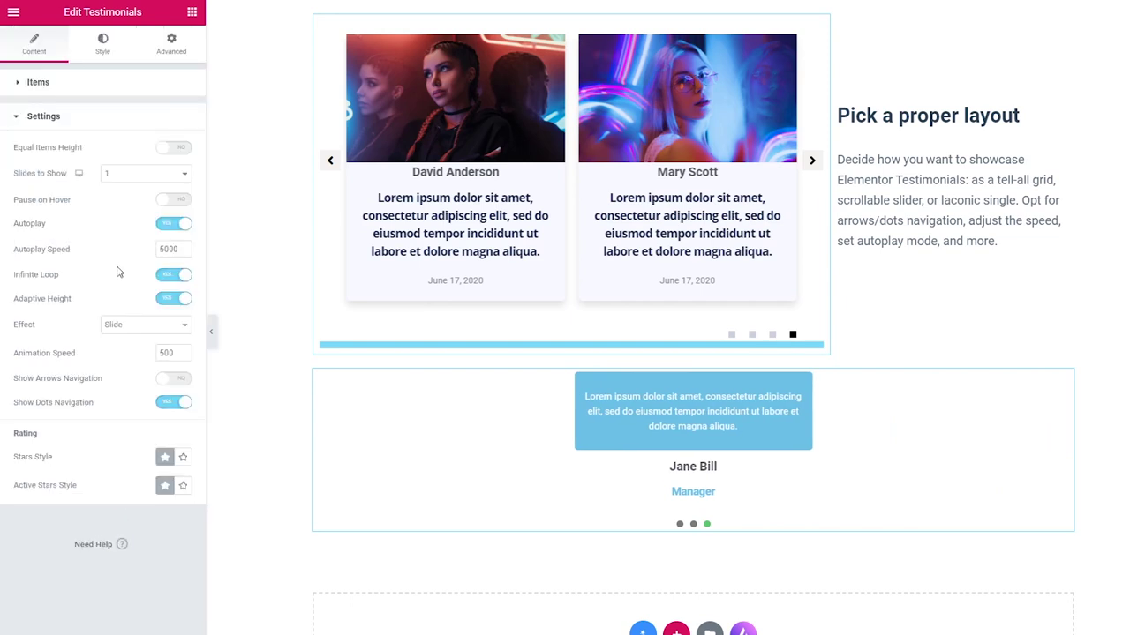
click(179, 149)
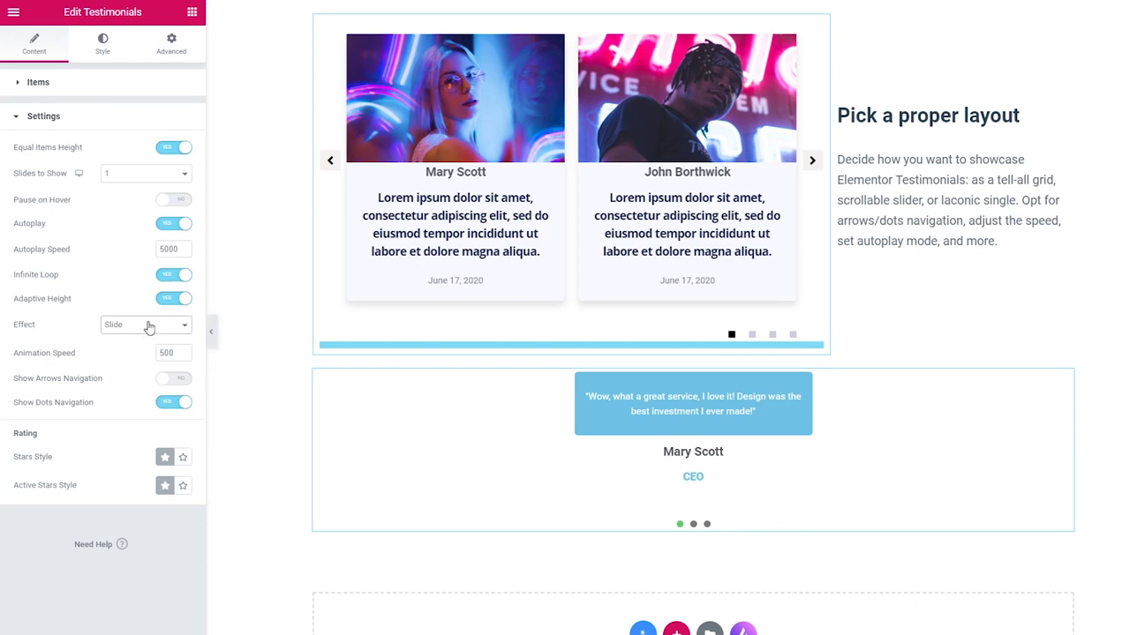
click(141, 359)
click(172, 380)
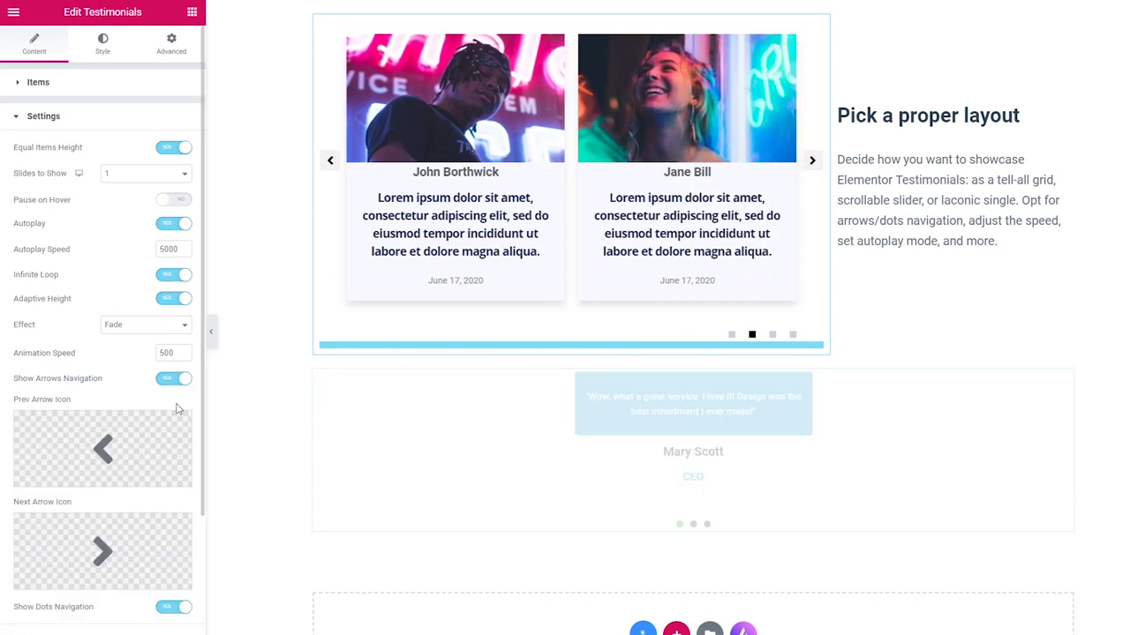
Step: Turn off dots navigation and use circled arrow icons for the previous and next arrows
scroll(176, 425, down, 2)
click(172, 456)
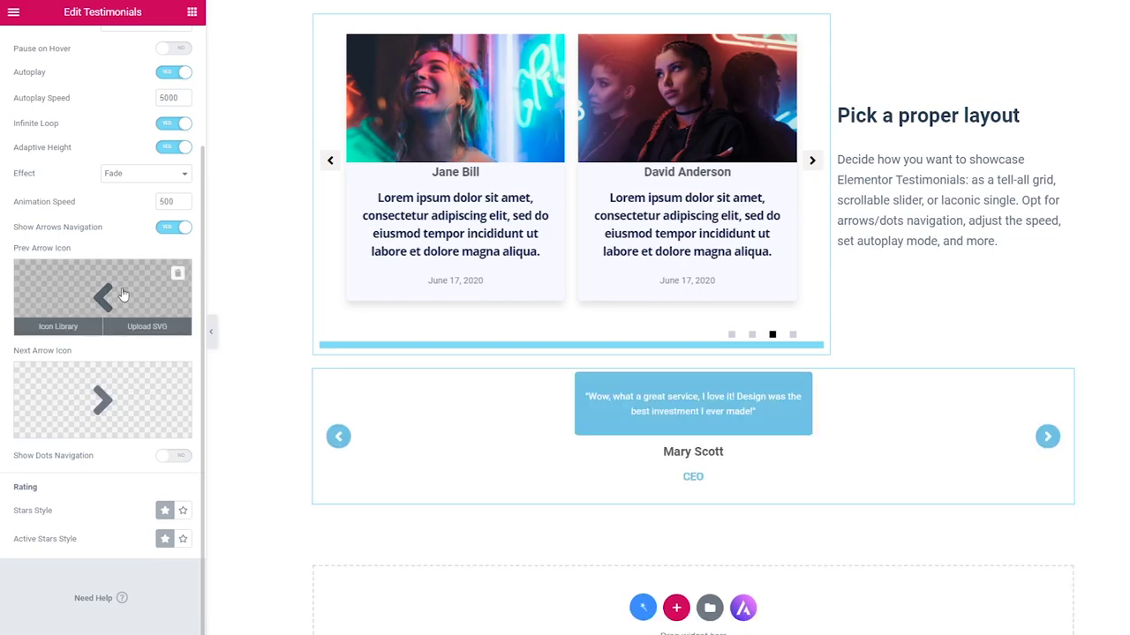
click(115, 300)
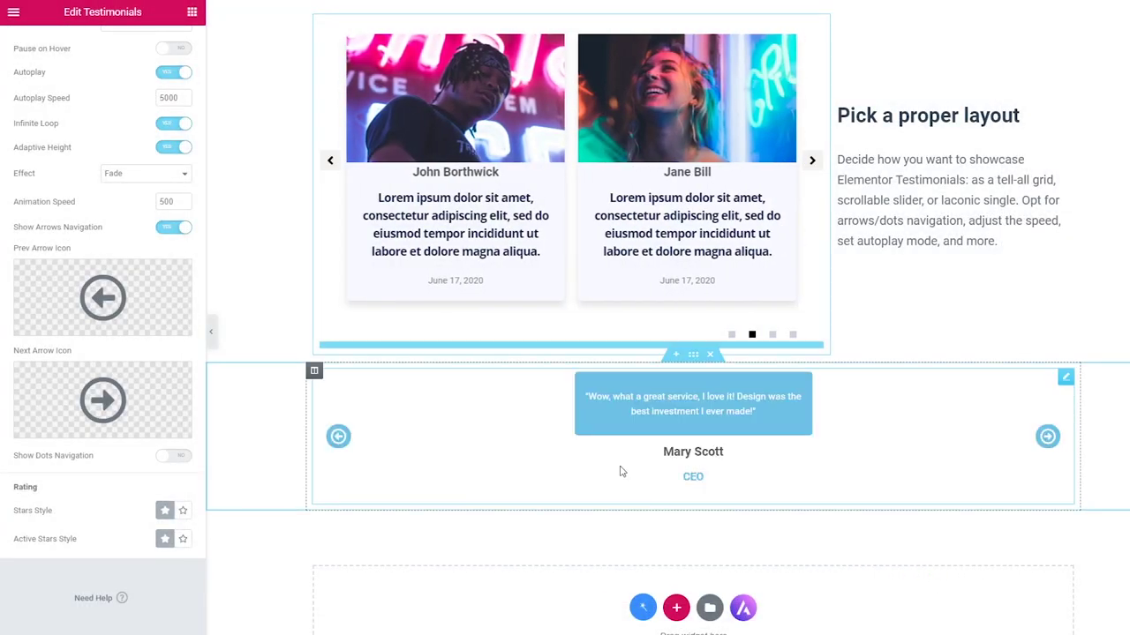
Step: Give the items a classic background with the purple portrait image, in a custom position with Y at -50 px
scroll(126, 449, up, 2)
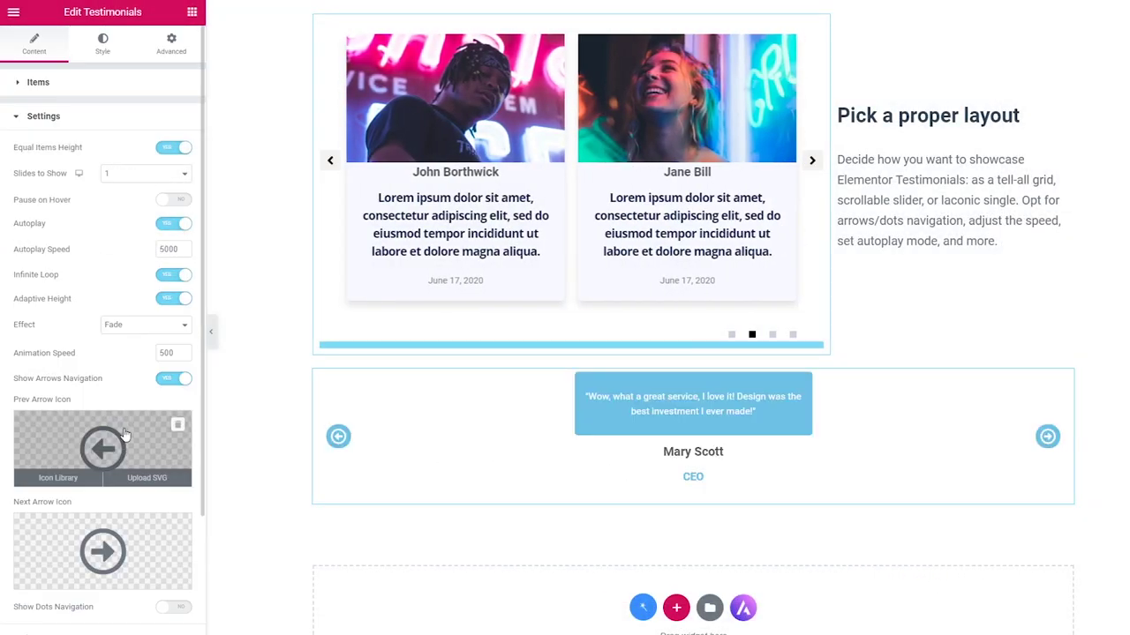
click(102, 44)
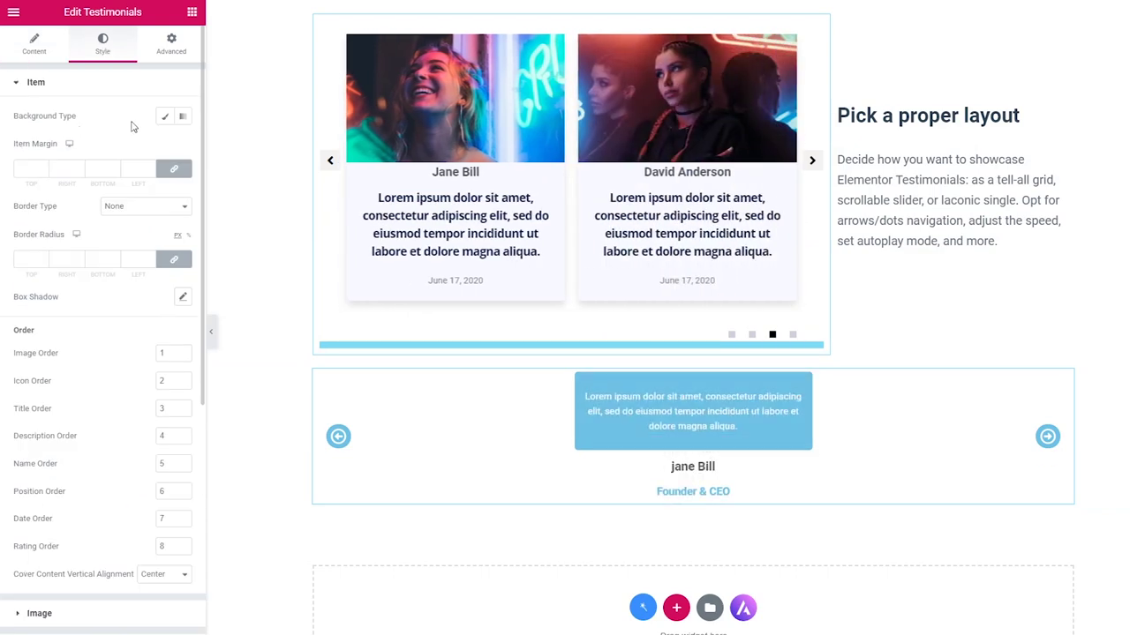
click(164, 116)
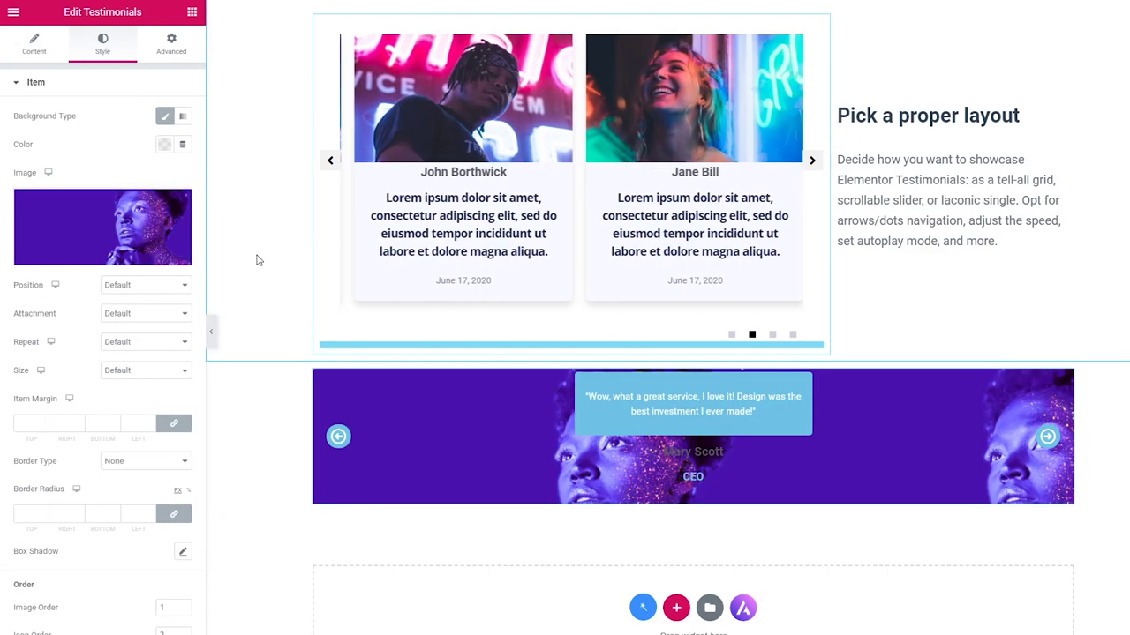
click(151, 290)
click(132, 406)
text(-50)
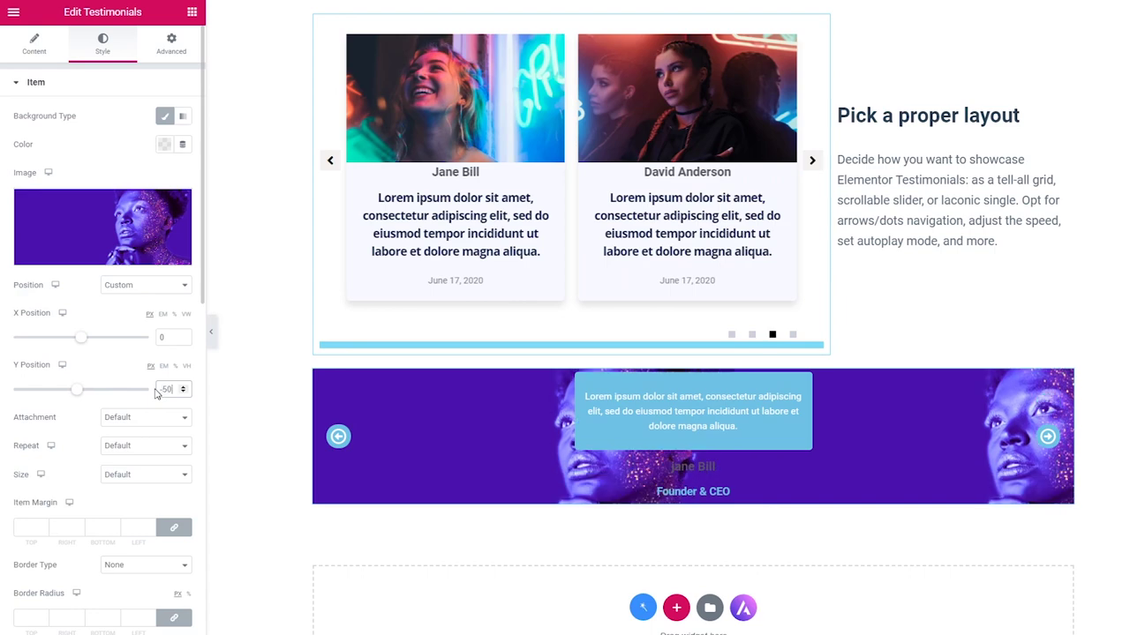
Step: Set the background image to No-repeat and Cover, and the item margins to 20, 170, 20 and 170
scroll(164, 412, down, 1)
click(151, 378)
click(144, 411)
click(144, 408)
click(131, 449)
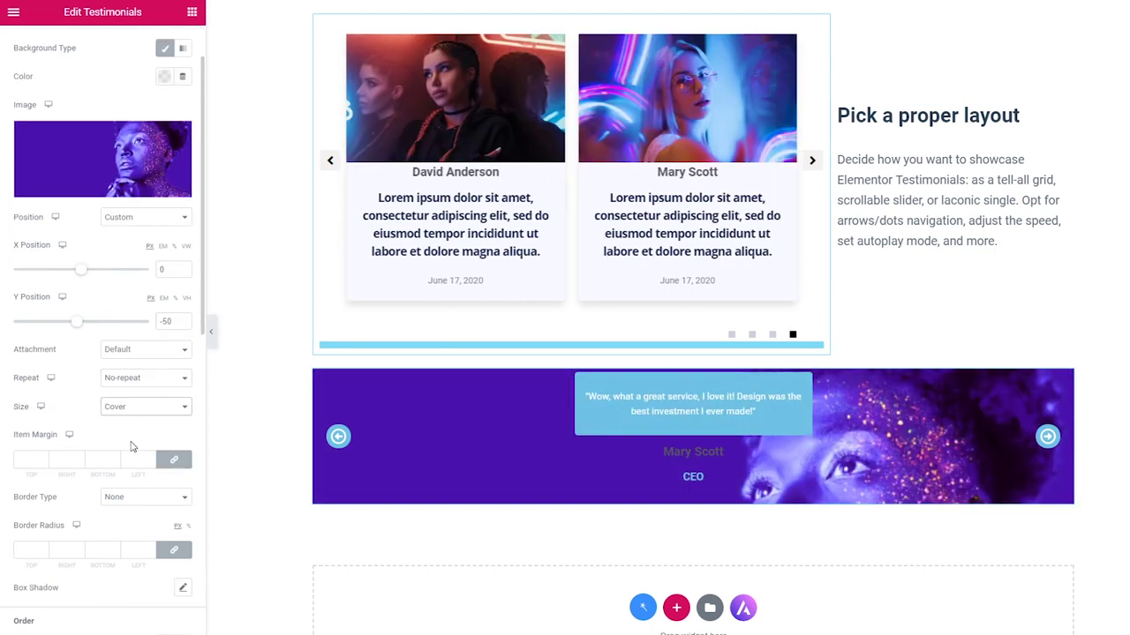
scroll(131, 446, down, 3)
Step: Set the element order to name 1, position 2, description 3, icon 4, date 5, title 6 and image 7
double_click(162, 264)
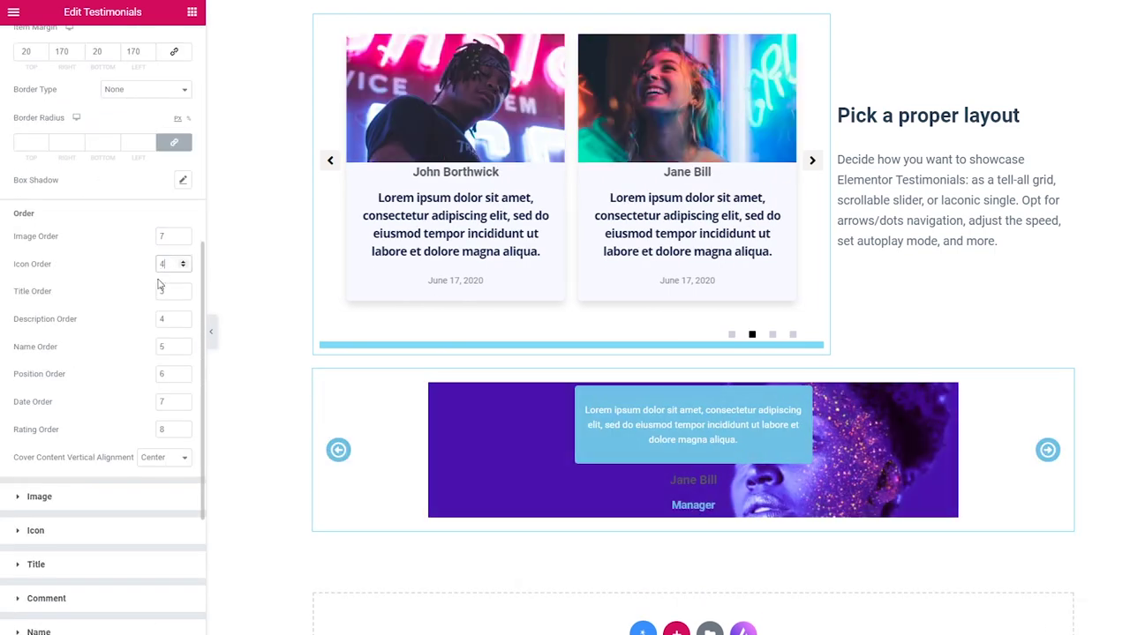
text(4)
double_click(162, 291)
text(6)
double_click(162, 320)
text(3)
double_click(162, 347)
text(1)
text(5)
key(Tab)
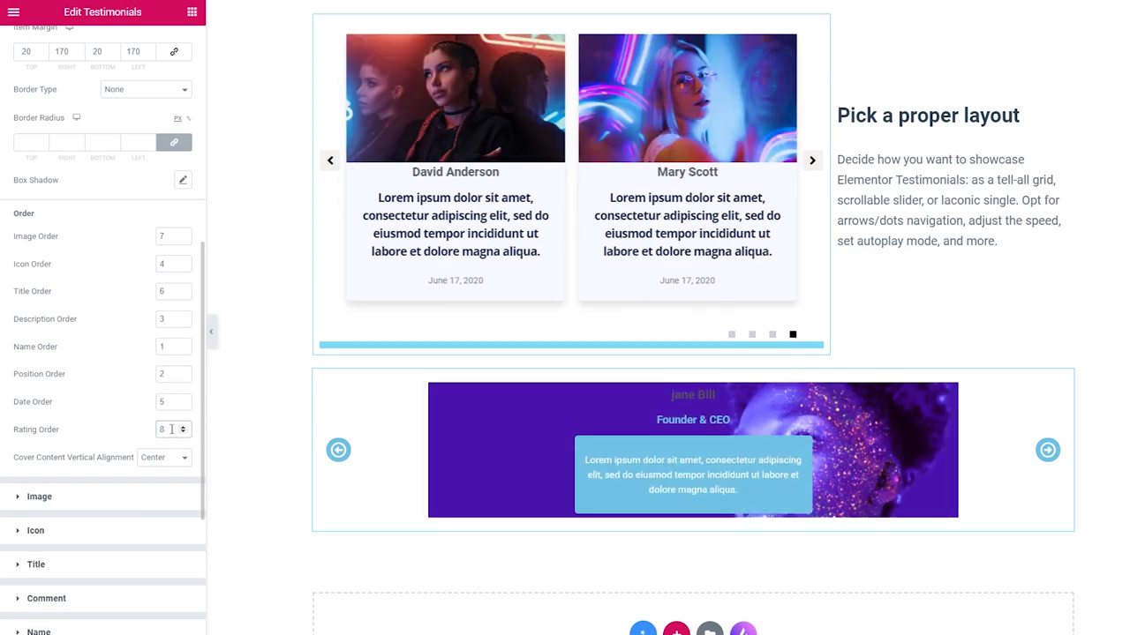
scroll(111, 365, down, 3)
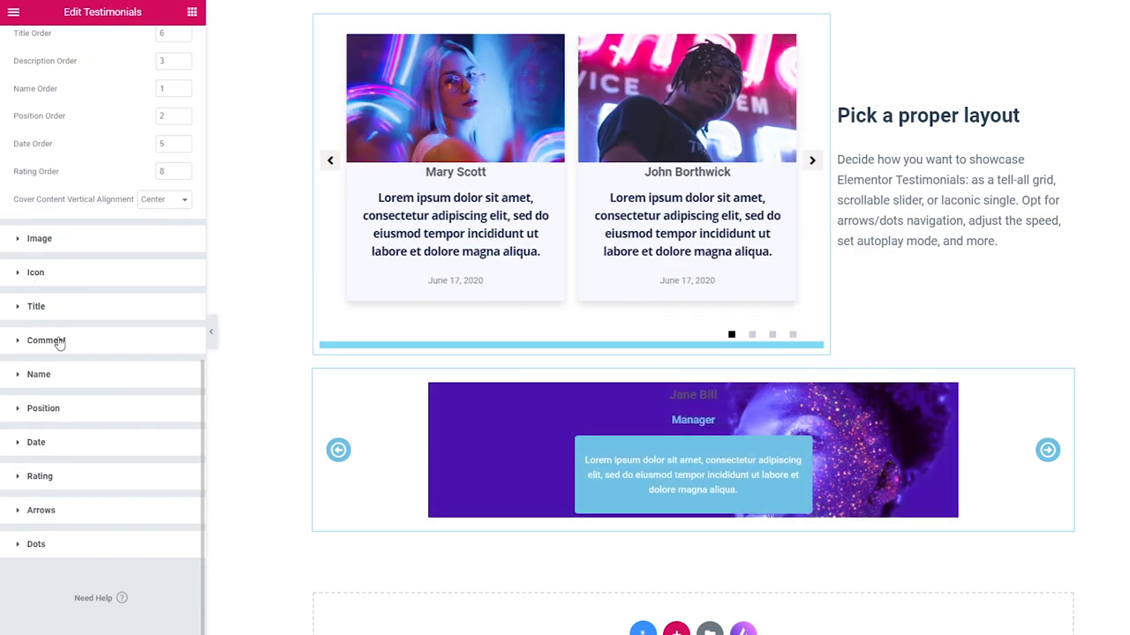
Step: Style the comment with start alignment, left-aligned text, 289 px width, zero padding and margins of 0, 0, 65 and 80
click(59, 342)
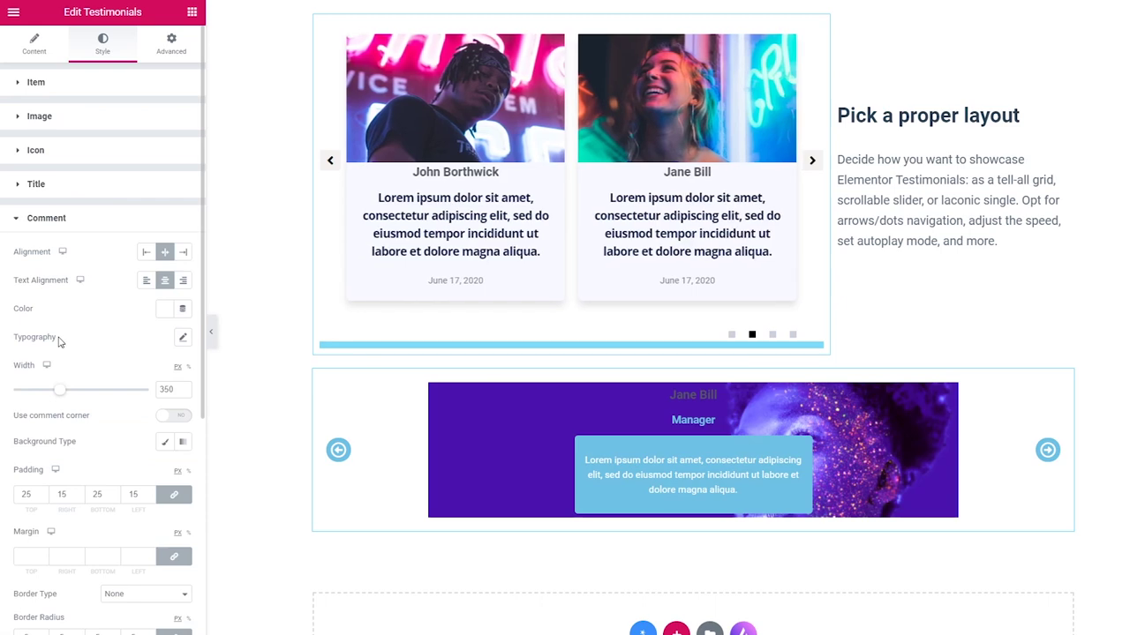
scroll(131, 346, down, 1)
drag(174, 322, 152, 325)
text(289)
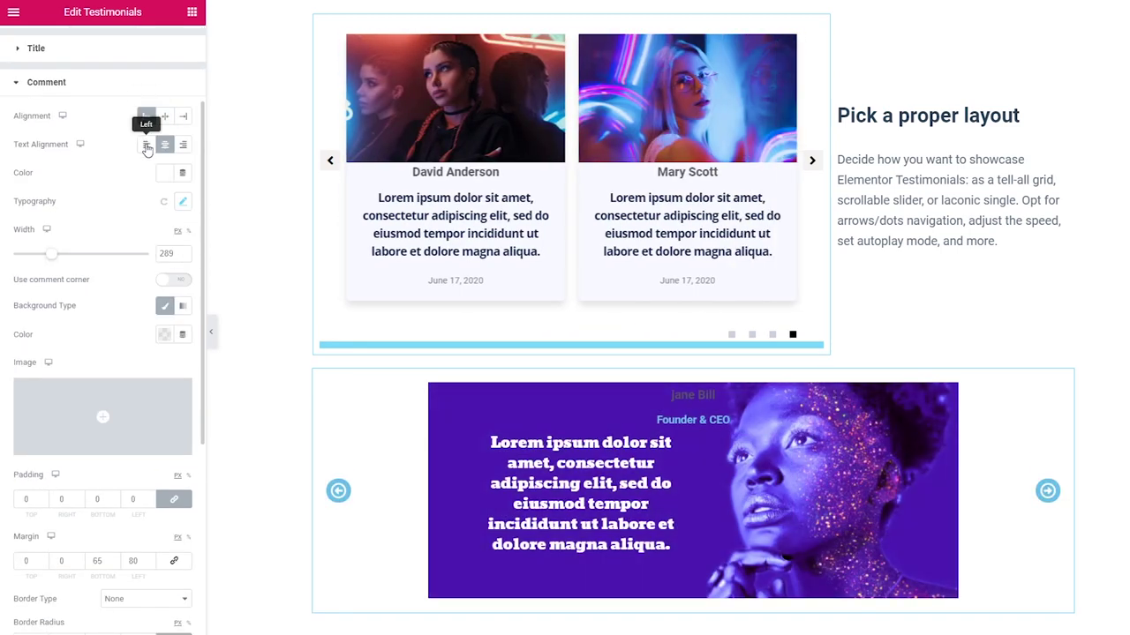
click(147, 145)
scroll(109, 378, down, 5)
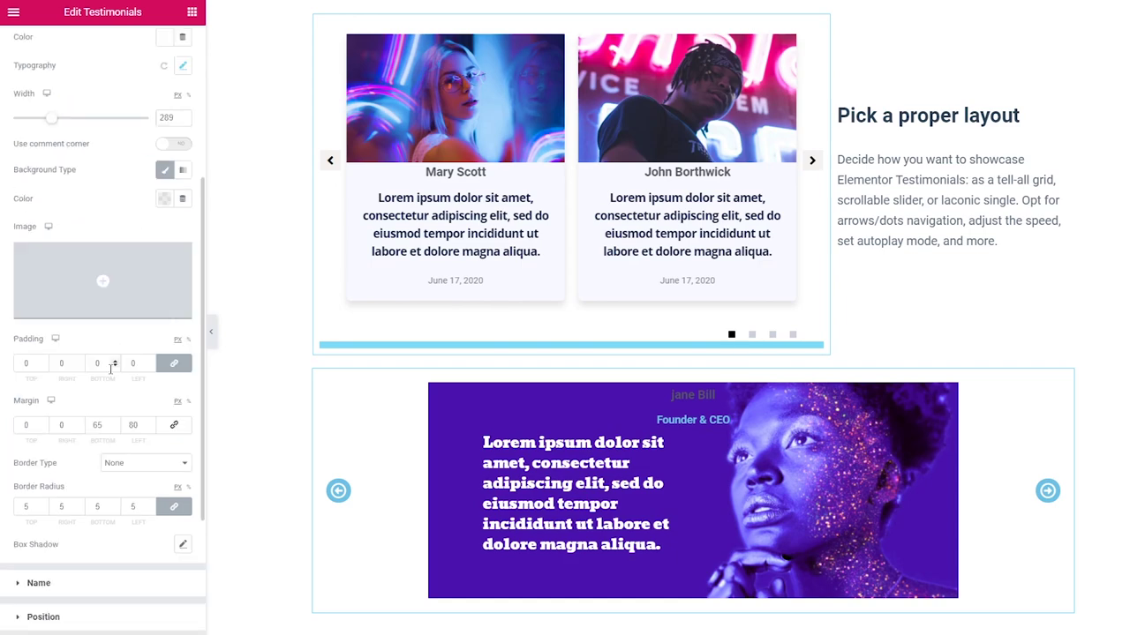
click(111, 375)
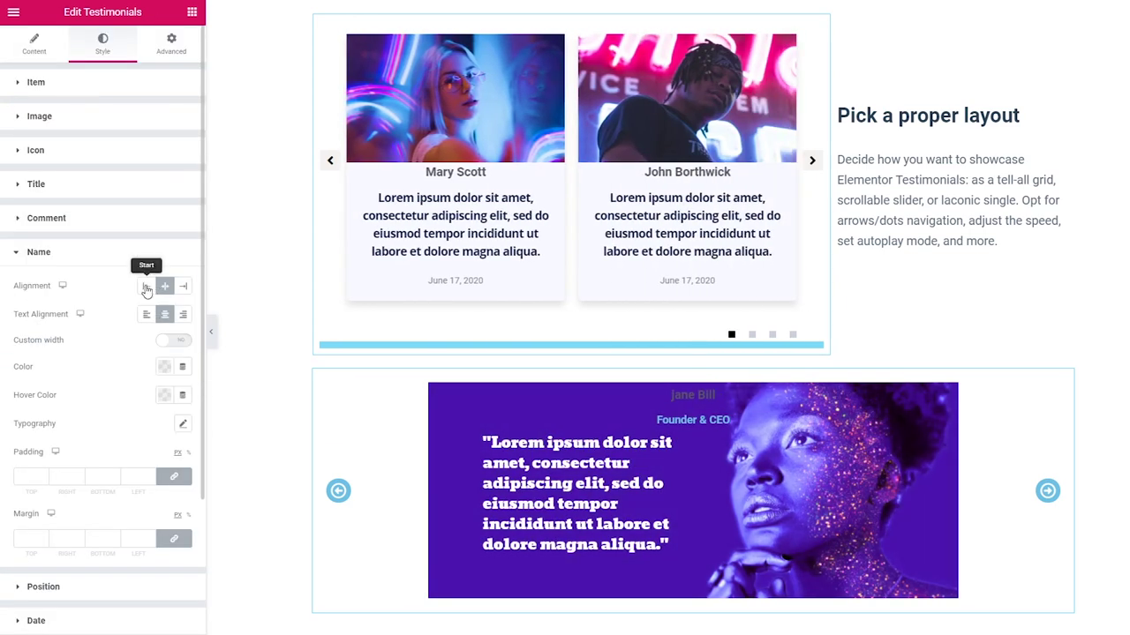
Step: Left-align the name and position in white (#FFFFFF for the name), with position margins of -10, 20, 20 and 80
click(145, 285)
click(144, 315)
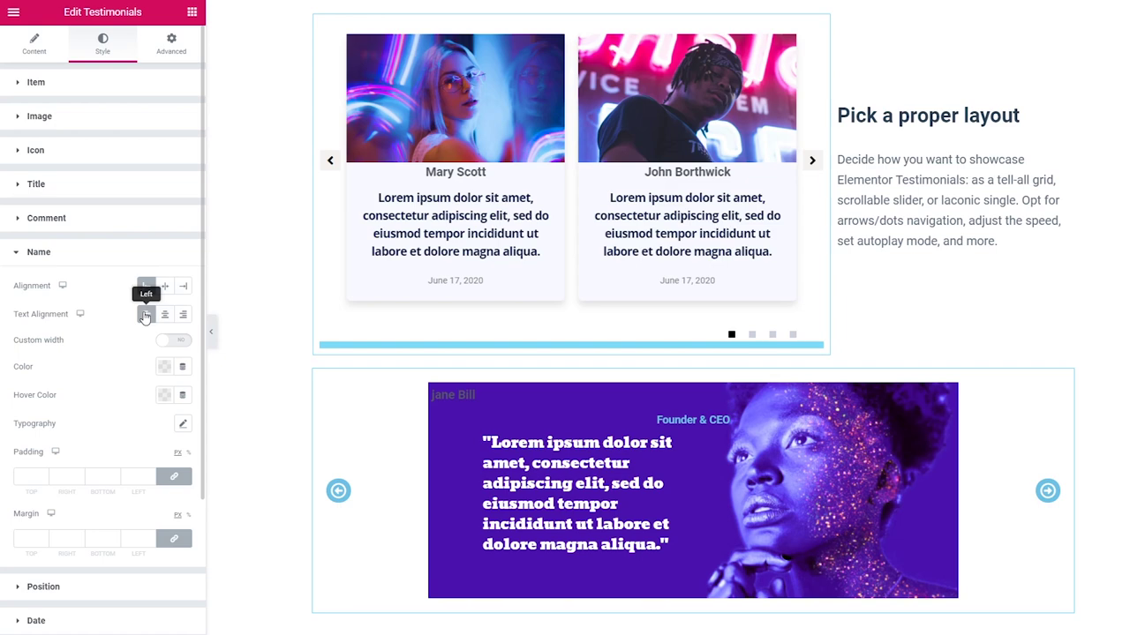
click(164, 366)
click(158, 470)
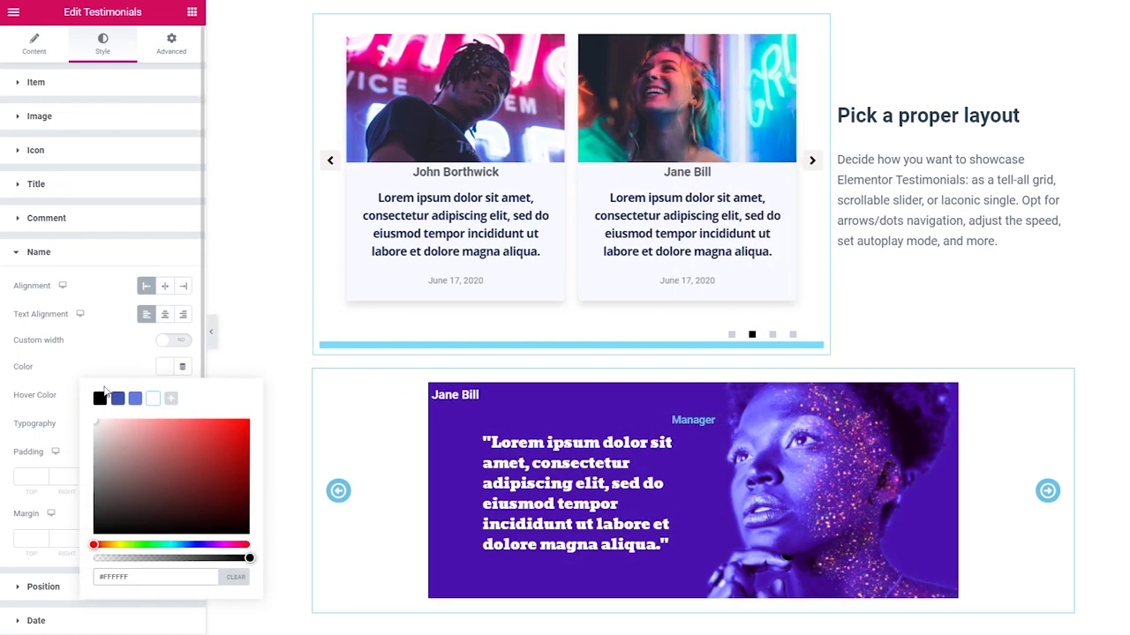
click(159, 372)
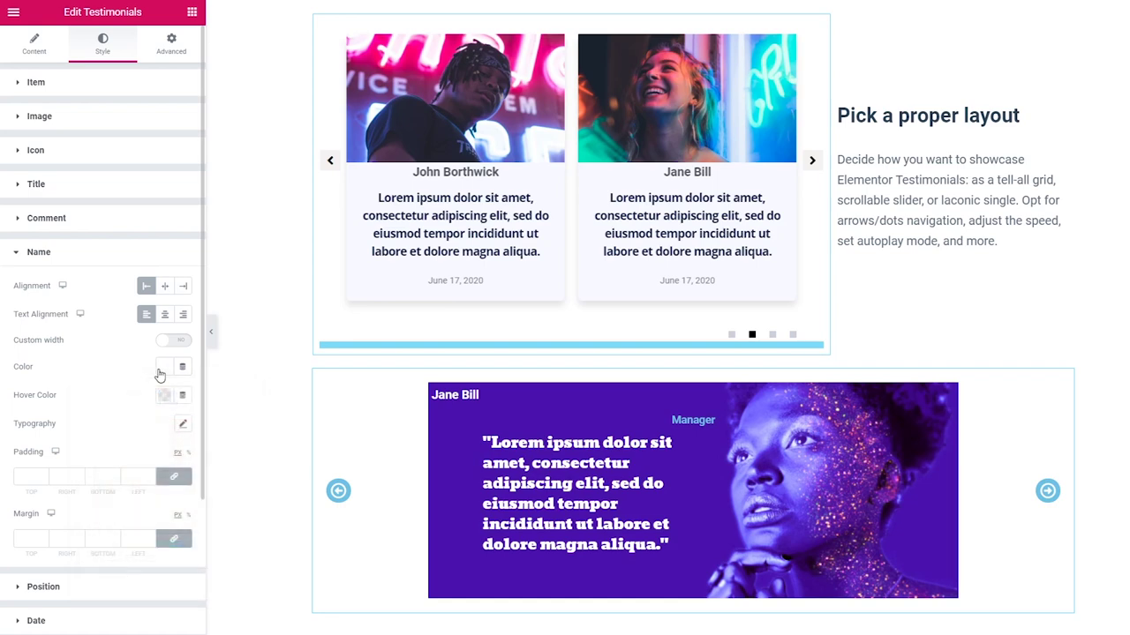
scroll(185, 388, down, 3)
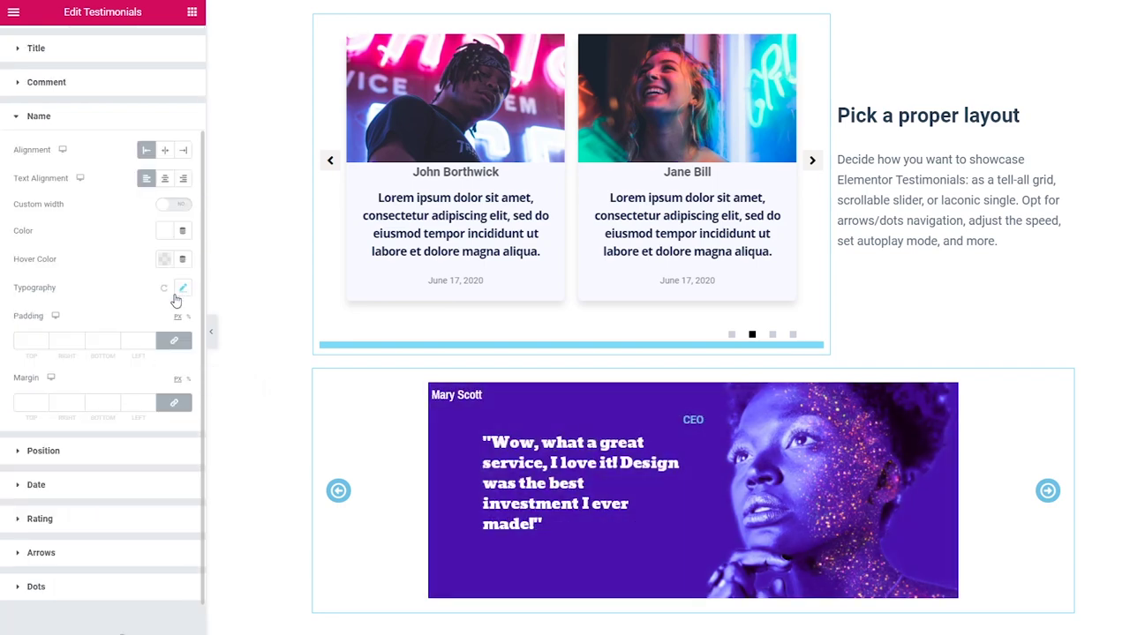
click(83, 452)
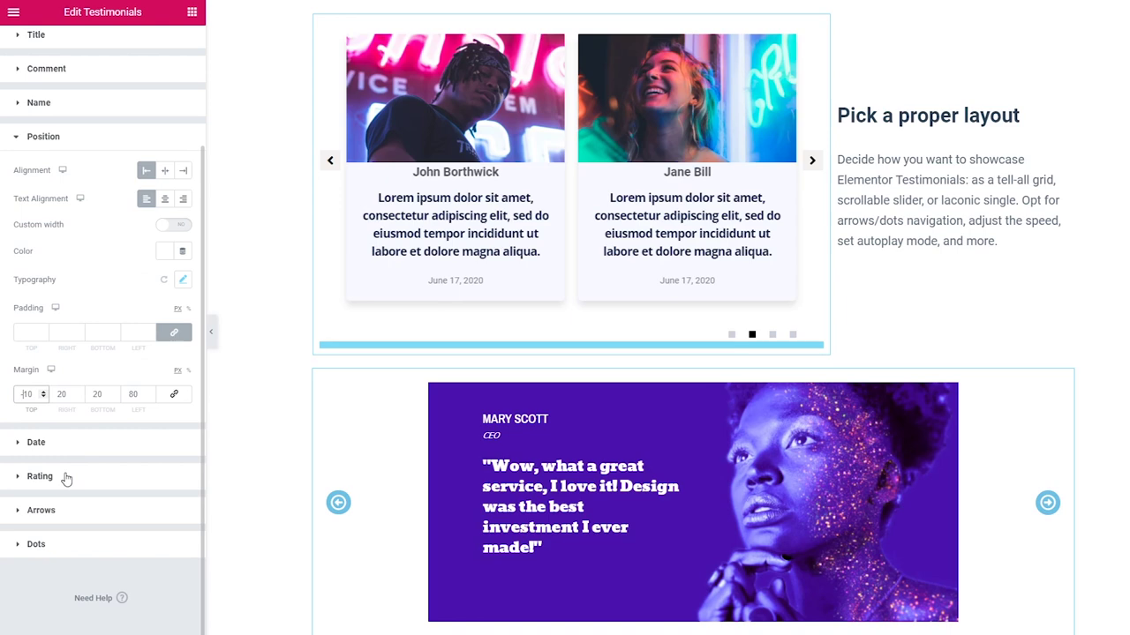
Step: Move both arrows beneath the comment, with a previous-arrow top indent of 86 and a next-arrow right indent of 72
click(72, 514)
scroll(79, 479, down, 6)
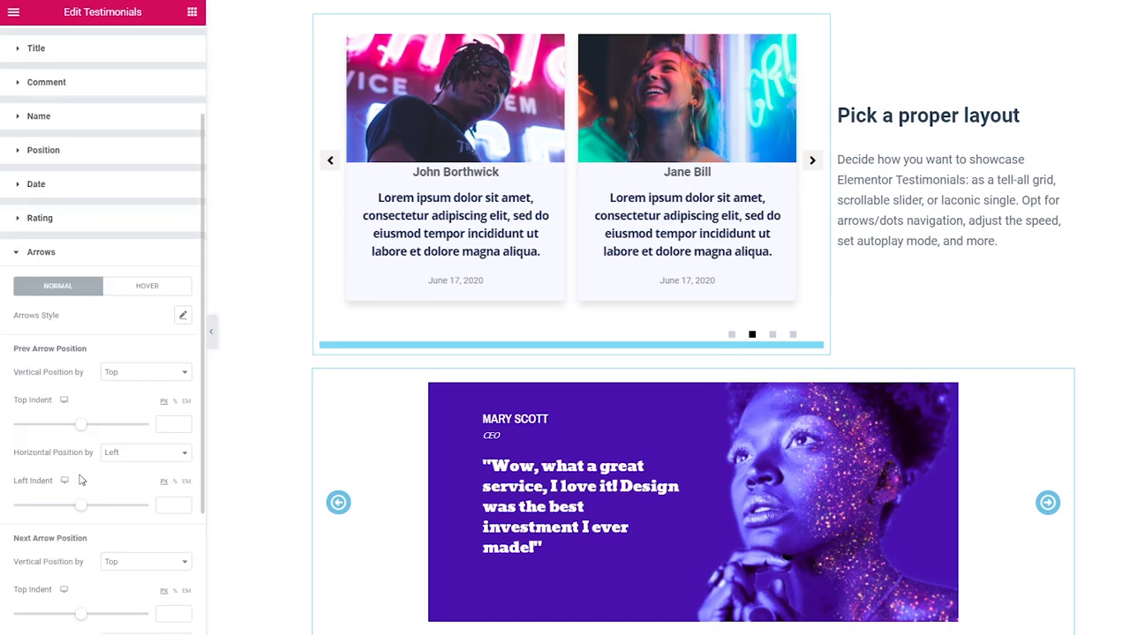
click(174, 288)
text(86)
Step: Give the arrows' normal state a classic background with a fully transparent color
click(184, 180)
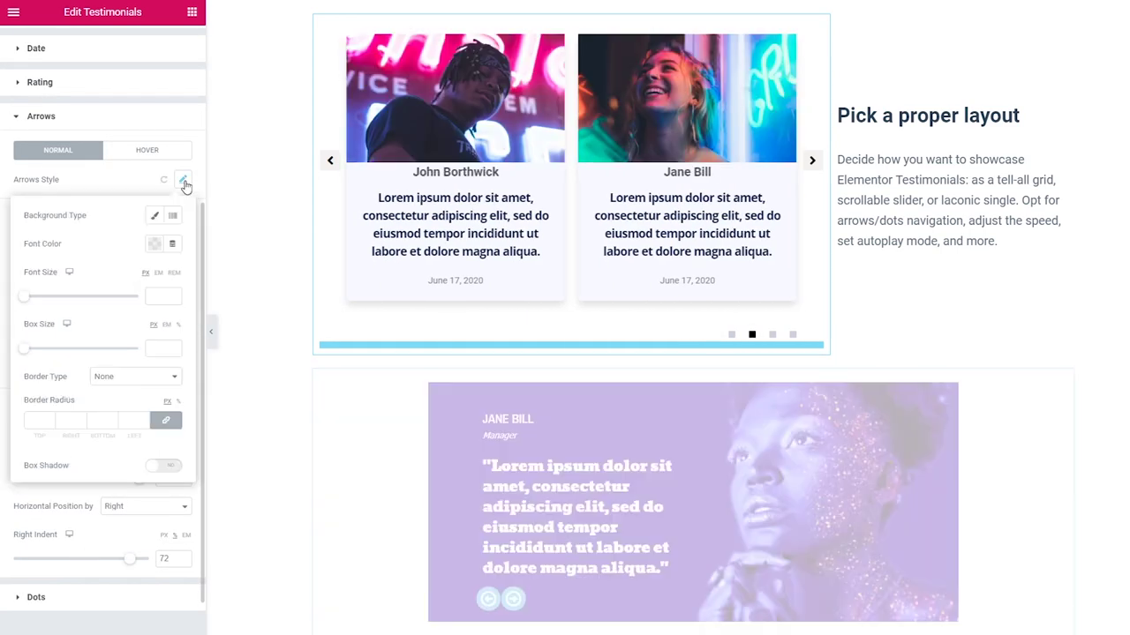
click(154, 216)
click(157, 244)
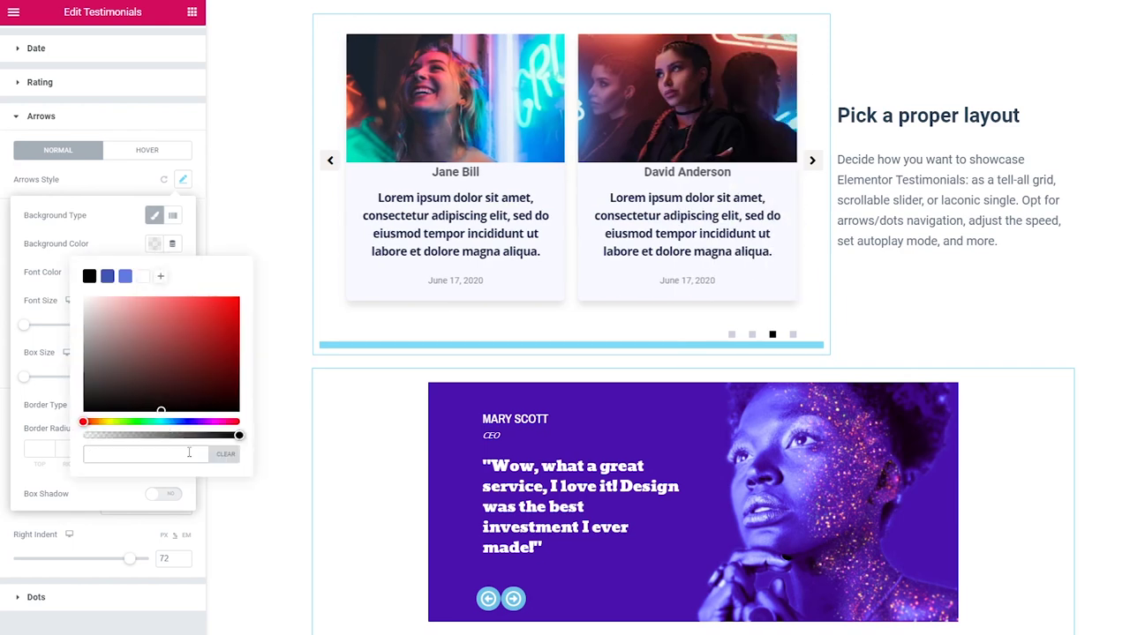
drag(160, 433, 47, 435)
click(186, 192)
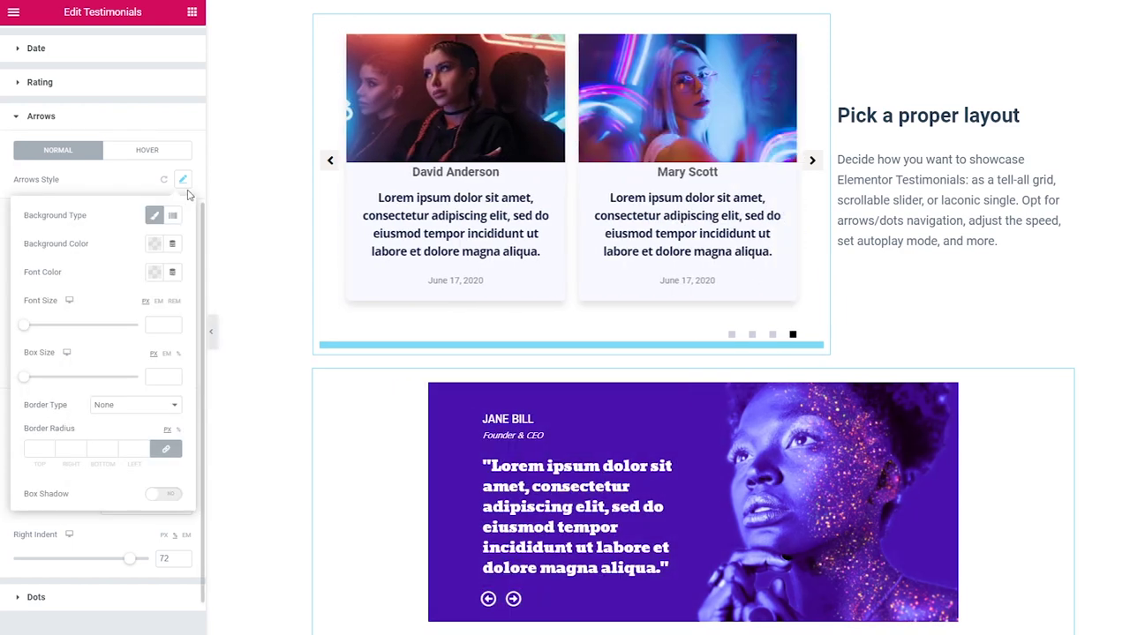
Step: Give the arrows' hover state a classic white background and a black icon color
click(158, 152)
click(184, 181)
click(154, 216)
click(154, 272)
drag(132, 463, 247, 465)
click(156, 273)
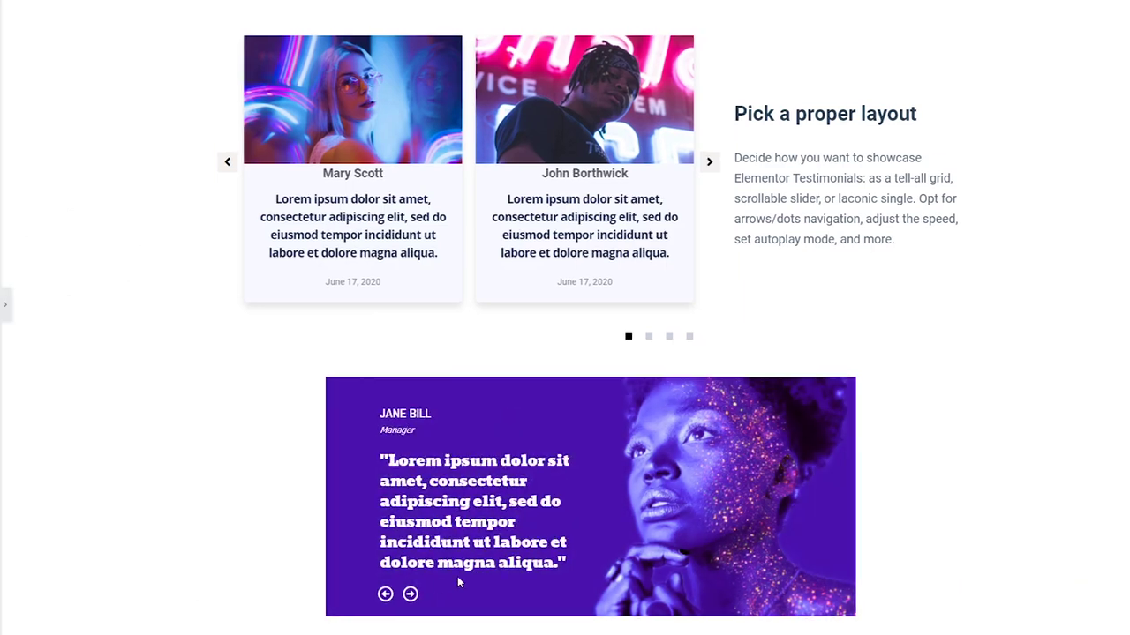
Step: Preview the purple slider by moving through its slides with the next arrow, and return to editing
click(412, 594)
click(415, 593)
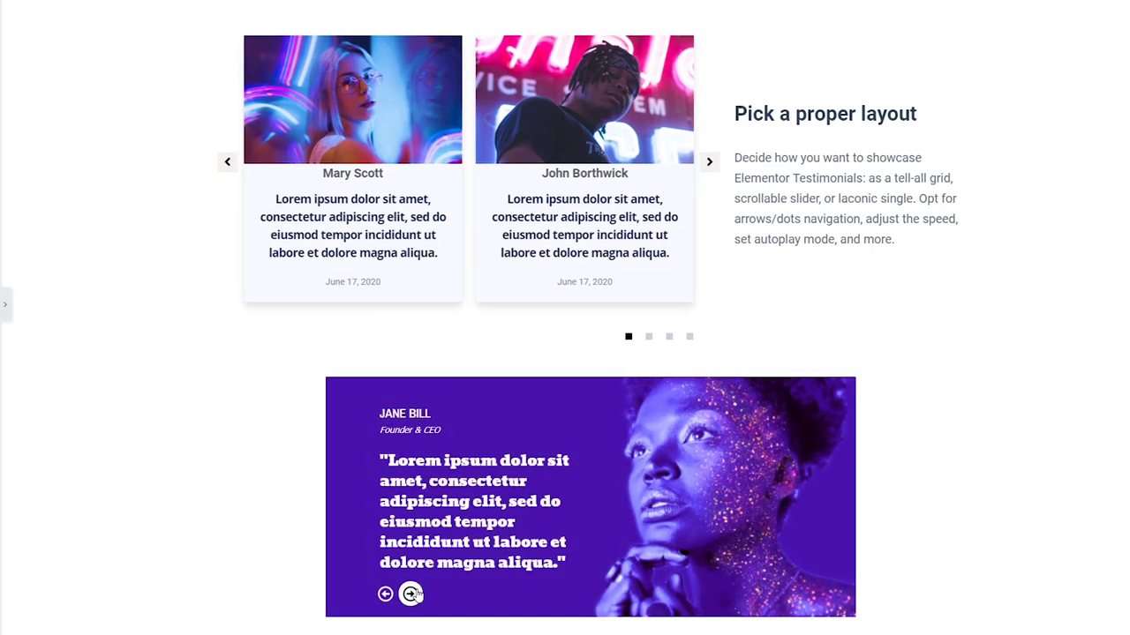
click(411, 593)
click(5, 304)
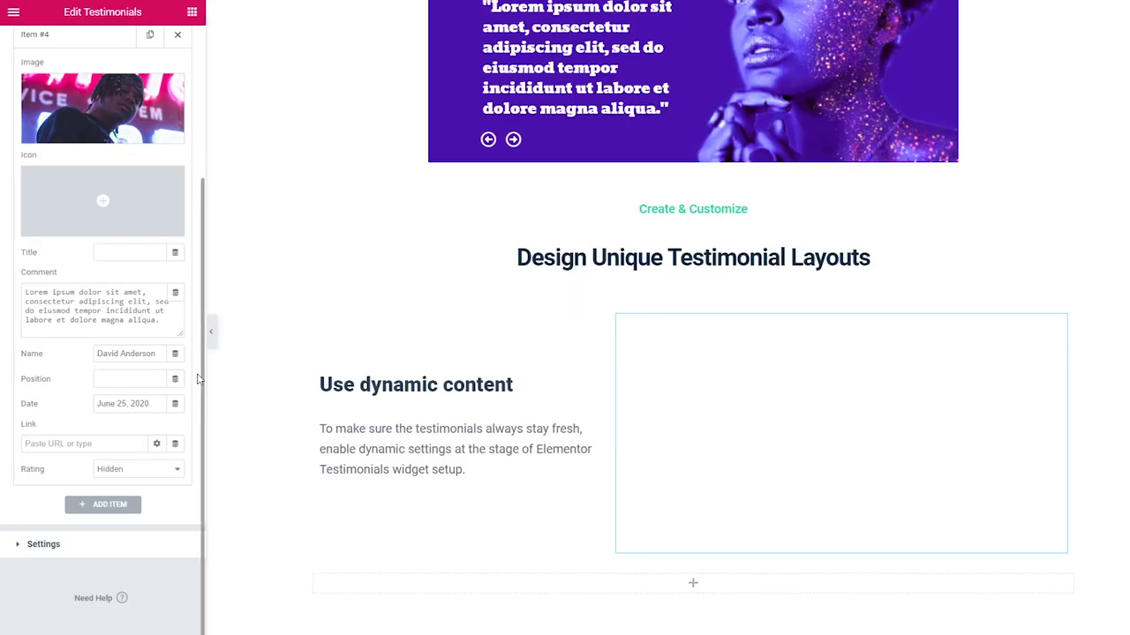
Step: Set the dynamic content slider to equal item heights and two slides, and order the description above the image
click(76, 549)
click(181, 147)
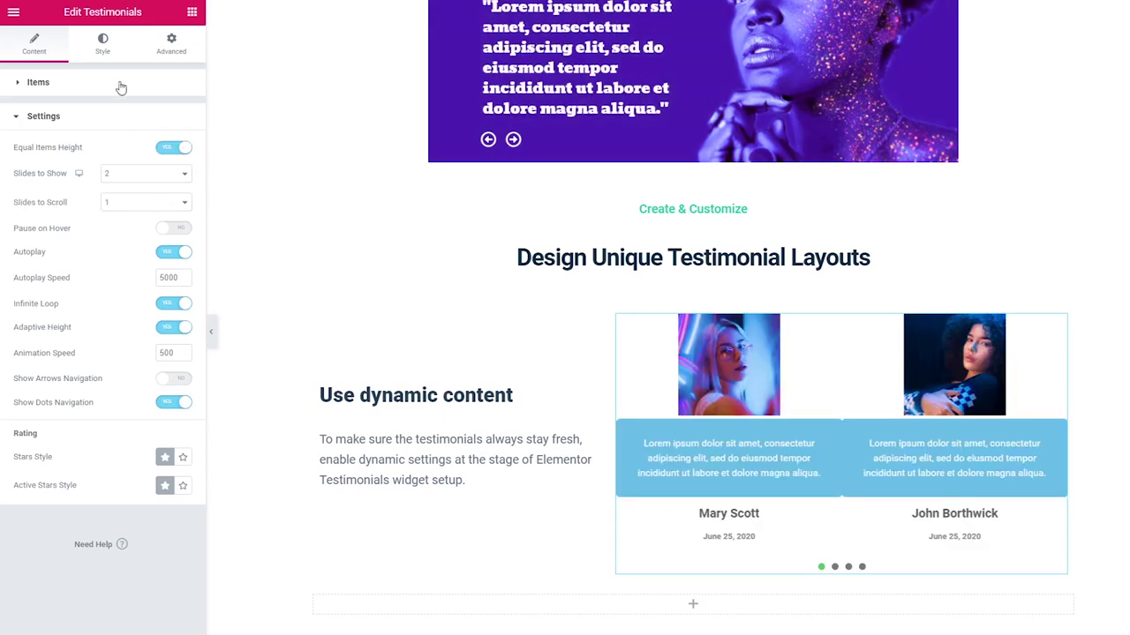
click(102, 43)
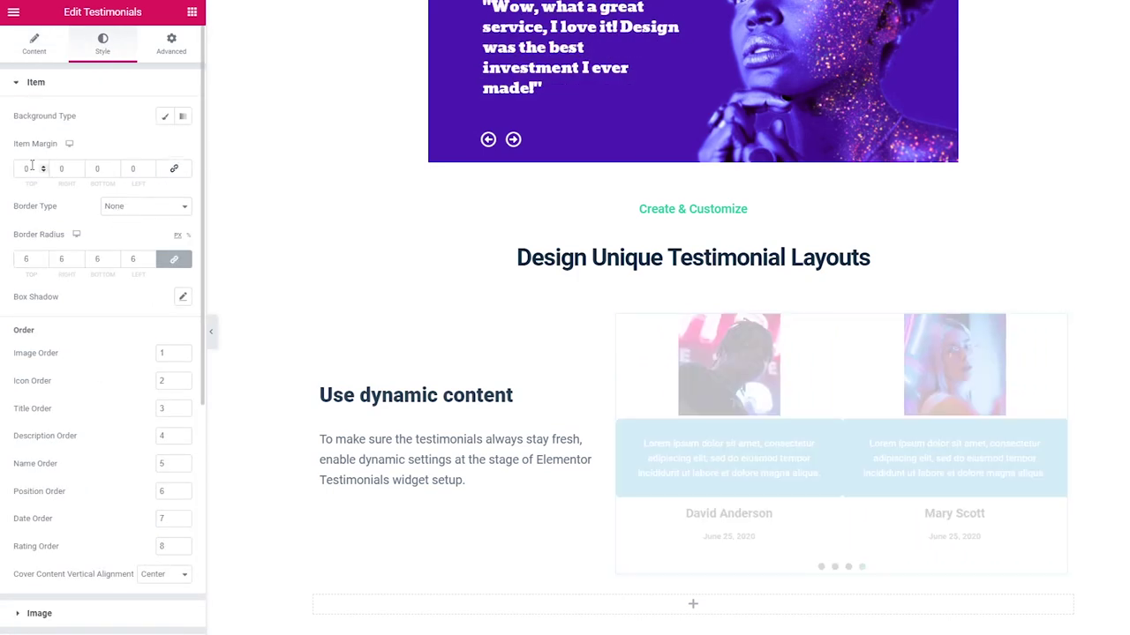
scroll(133, 264, down, 4)
Step: Make the testimonial images circular with a width and height of 80 px and a border radius of 100
click(120, 247)
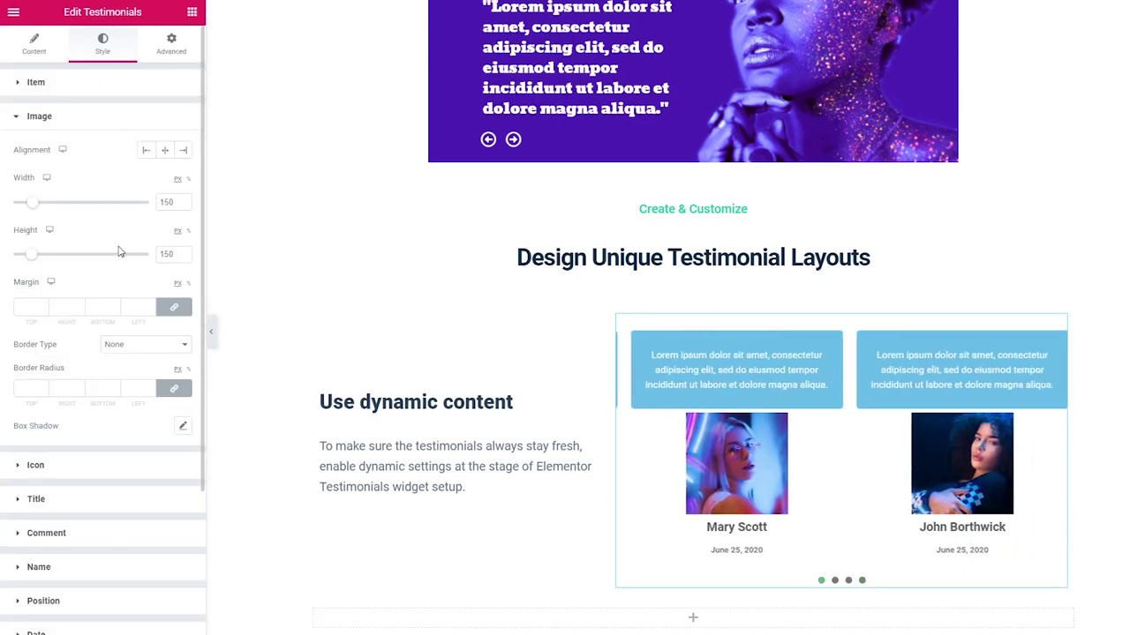
drag(173, 202, 138, 207)
text(80)
drag(174, 254, 117, 262)
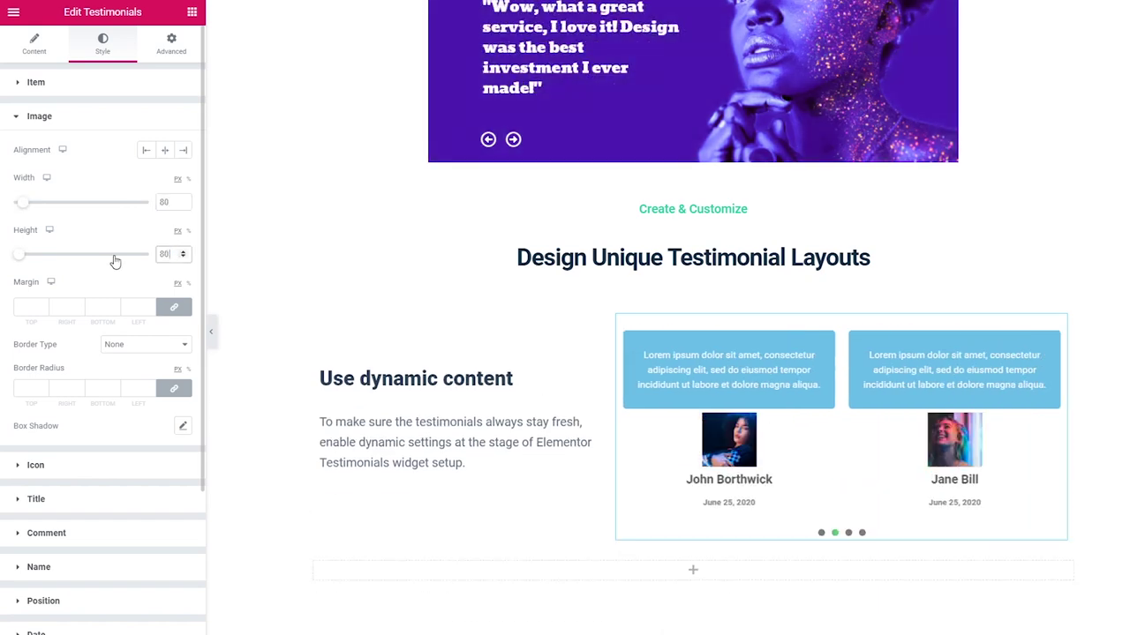
text(80)
click(22, 391)
text(100)
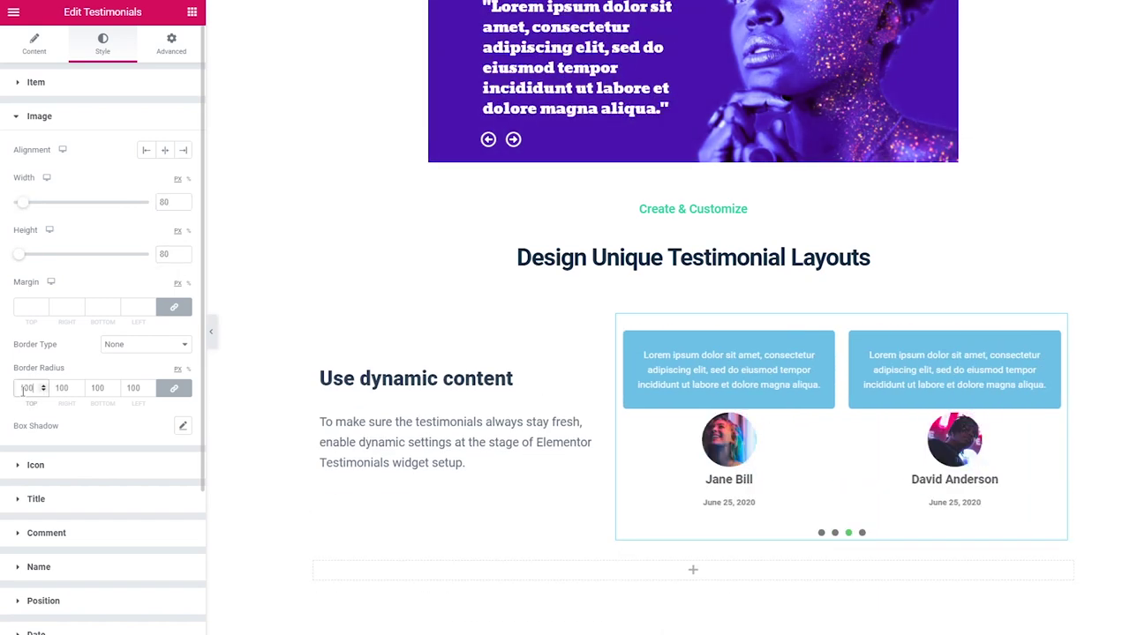
Step: Try a solid #5630E3 border with a width of 10 around the images, and remove it
click(128, 350)
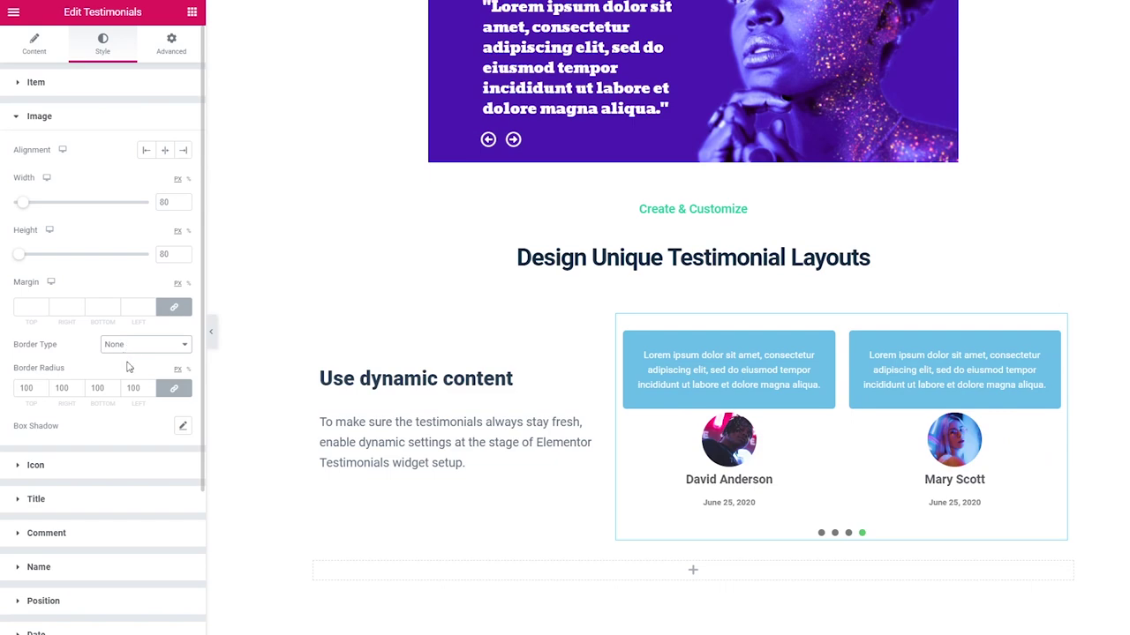
click(126, 378)
scroll(141, 378, down, 1)
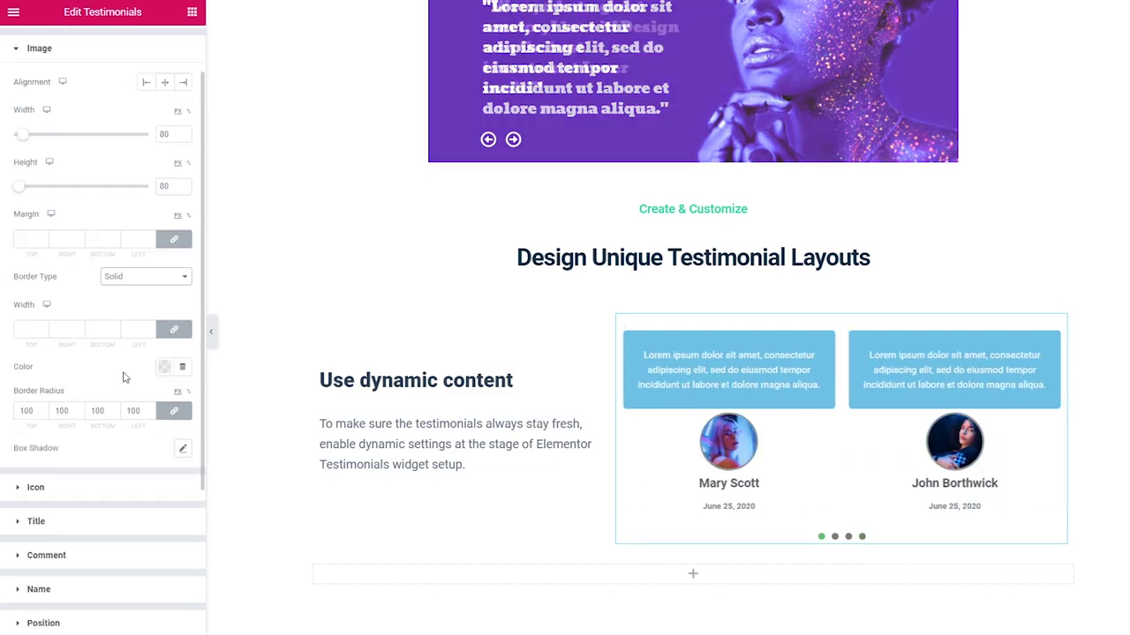
click(164, 367)
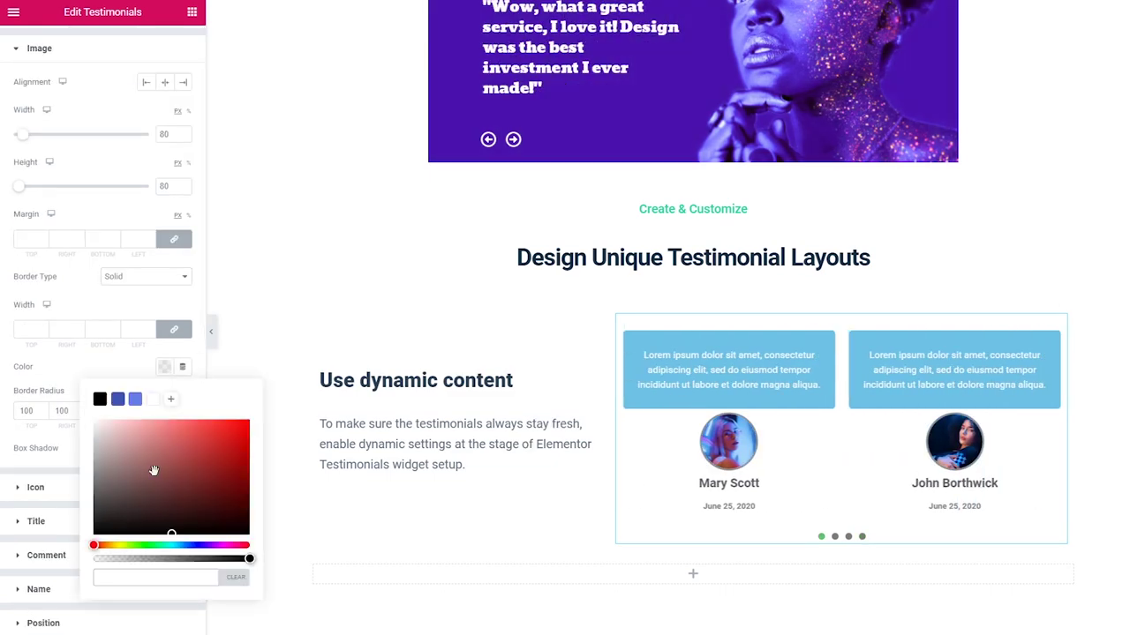
click(203, 545)
drag(183, 455, 189, 447)
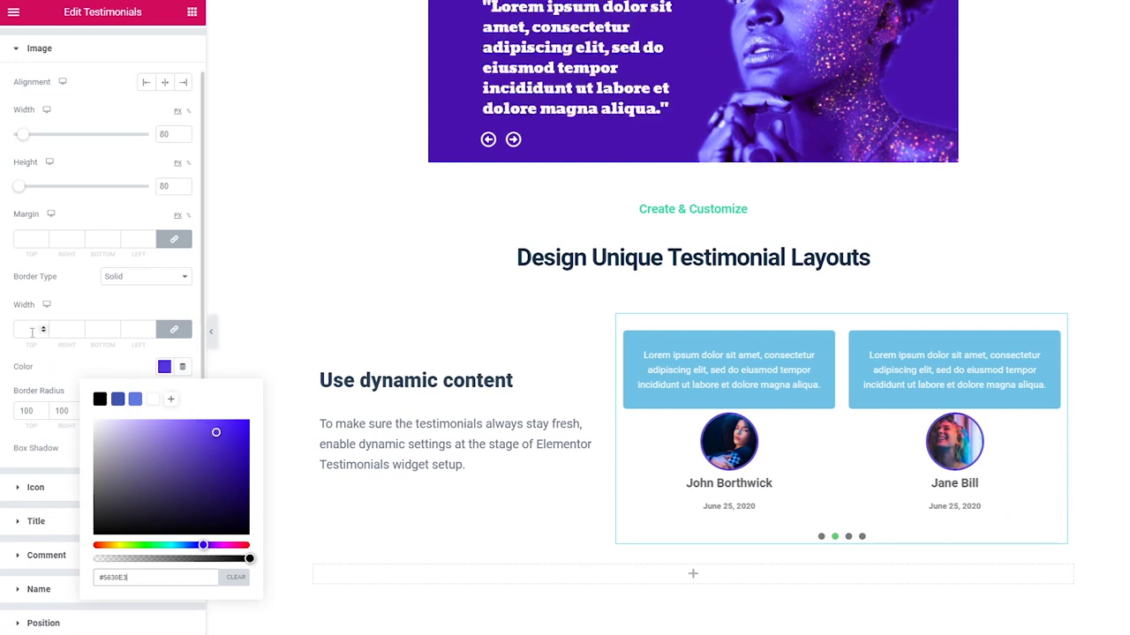
click(32, 329)
text(10)
click(147, 299)
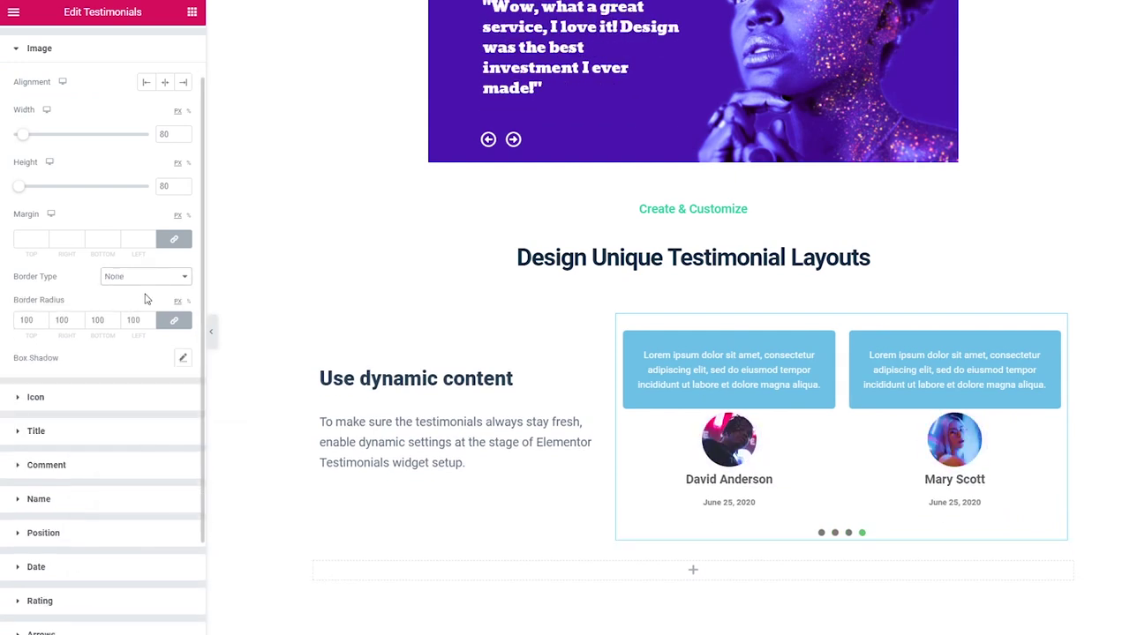
Step: Give the comment dark navy text and reduce its width to 280 px
click(79, 459)
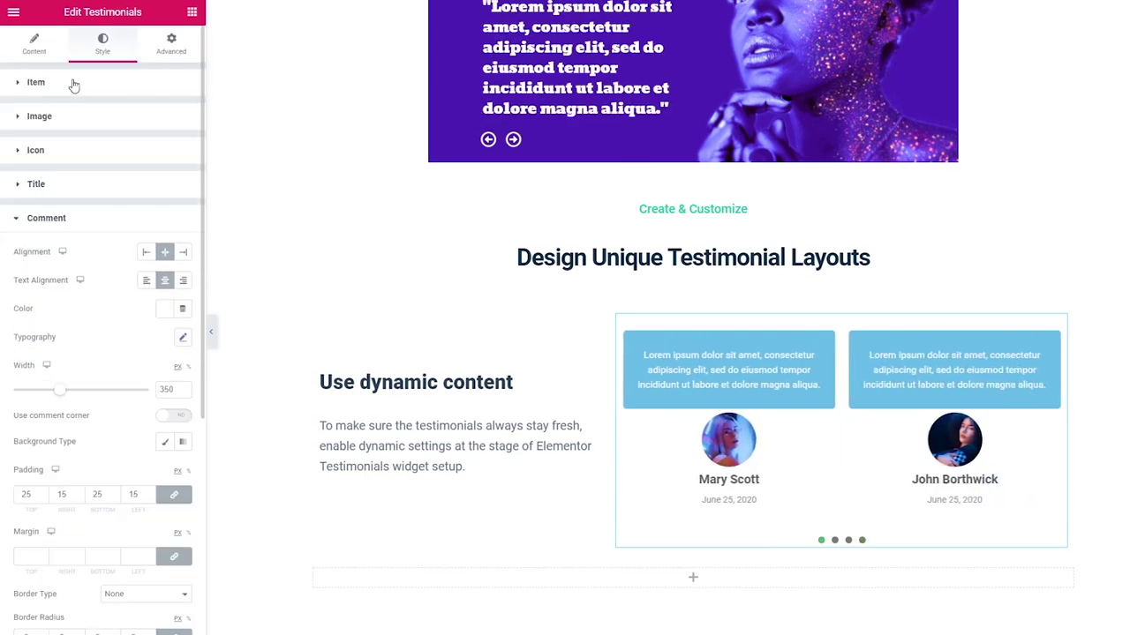
scroll(91, 290, down, 2)
drag(58, 256, 49, 267)
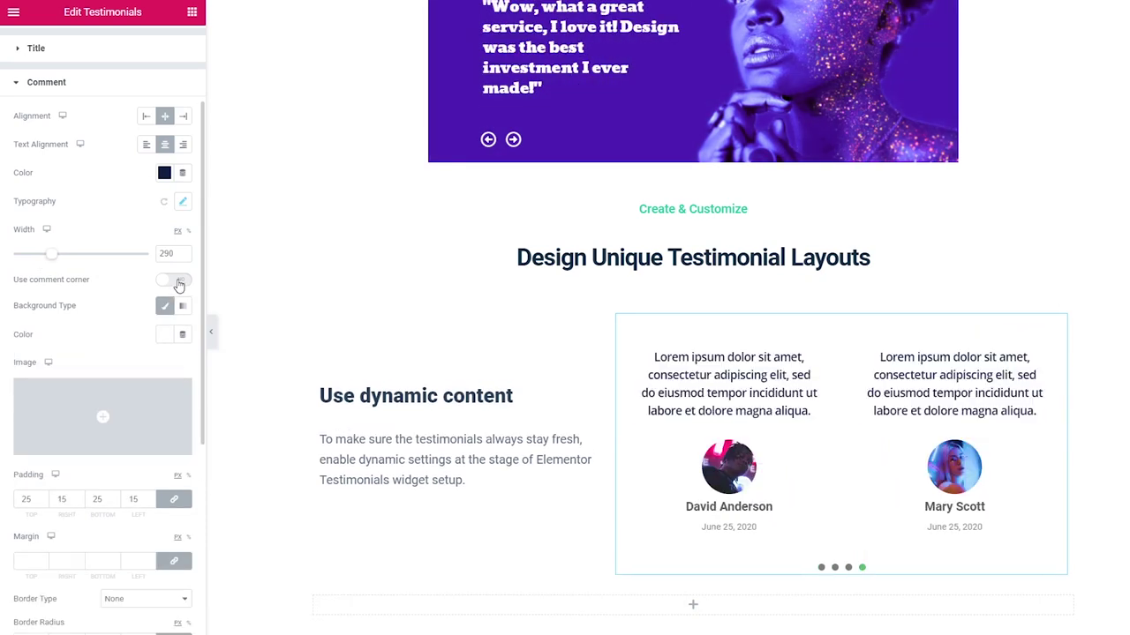
Step: Enable the comment corner and make it white, with a corner width of 11 and a corner height of 23
click(180, 282)
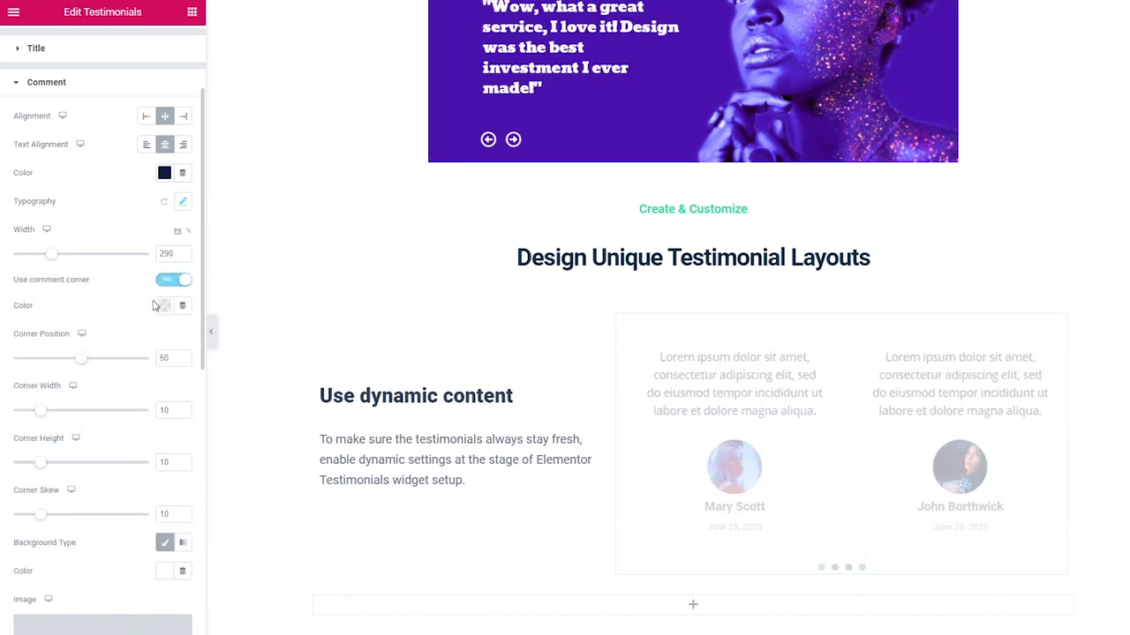
scroll(152, 305, down, 1)
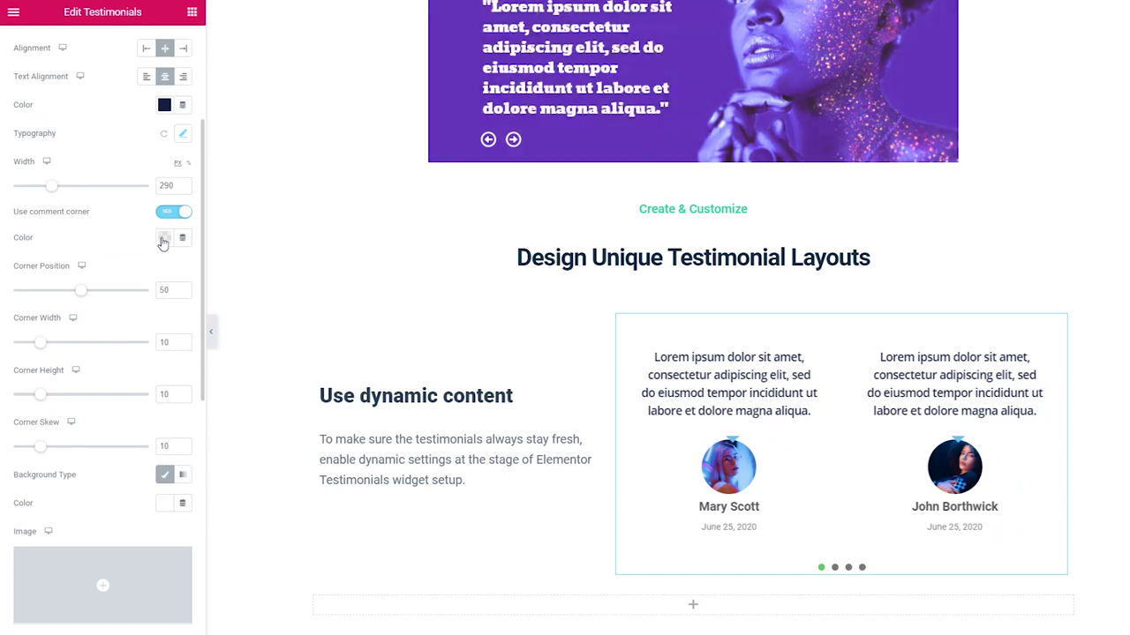
click(164, 237)
click(165, 246)
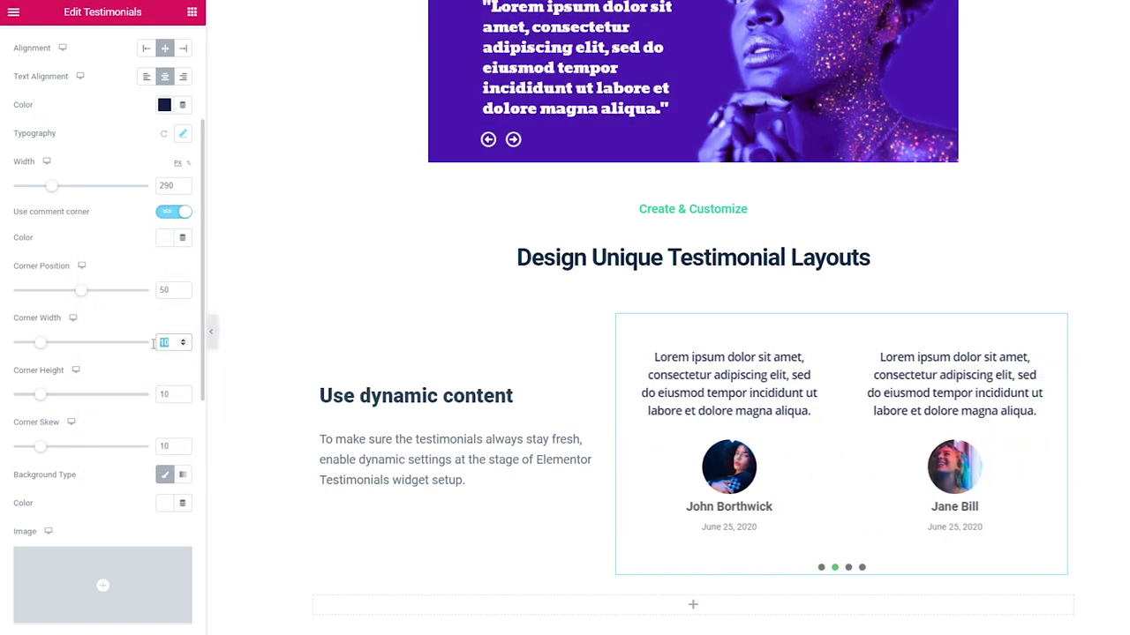
text(11)
key(Tab)
text(23)
Step: Add a pale outline box shadow to the comment with horizontal 0, vertical 12, blur 19 and spread -6
scroll(168, 446, down, 4)
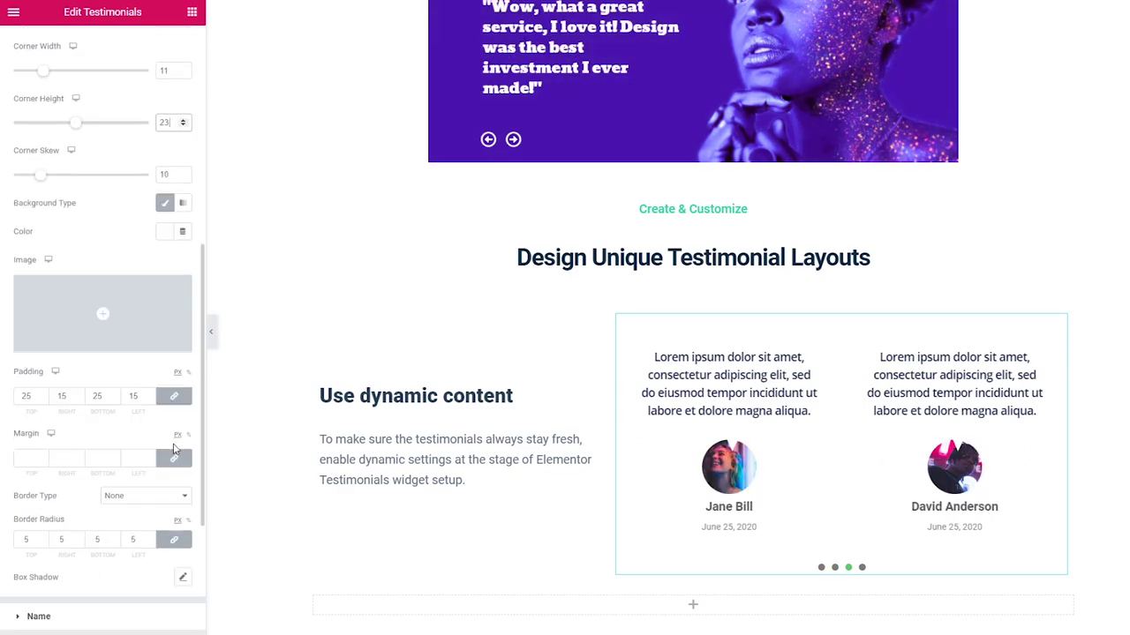
click(184, 512)
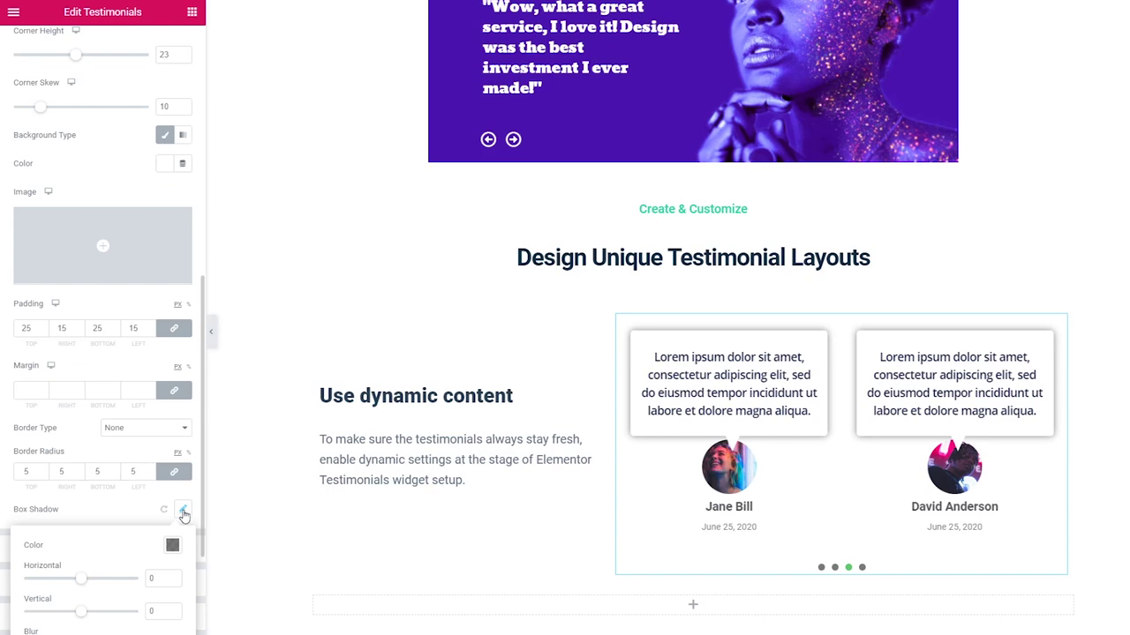
scroll(185, 514, down, 2)
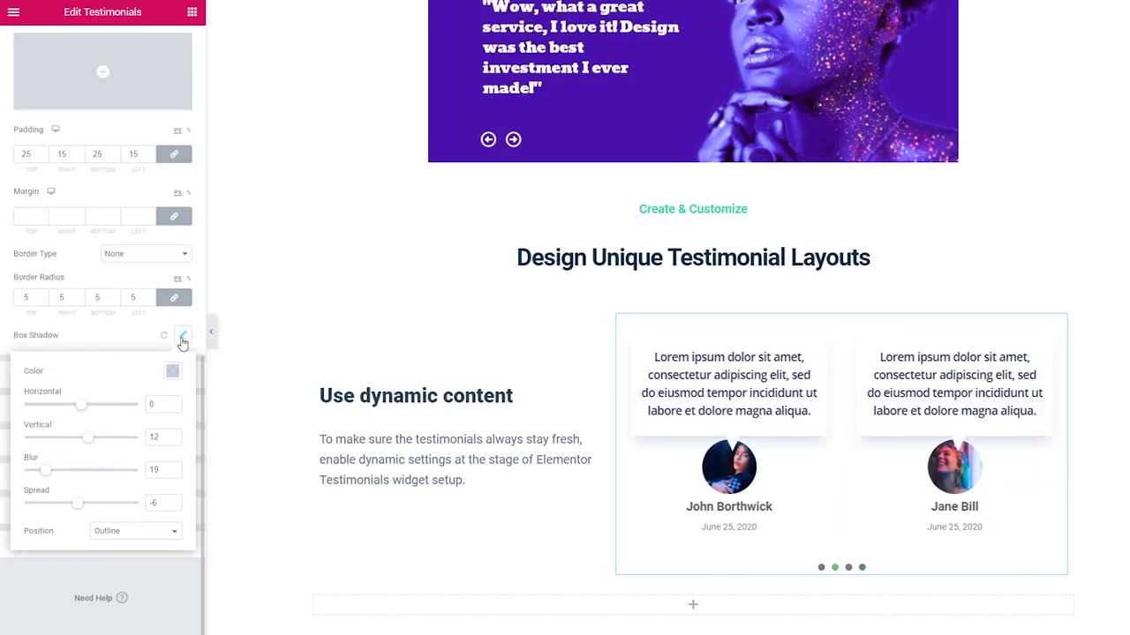
Step: Add the pale lavender blob background image to the slider's column and show the page without the editing panel
click(618, 317)
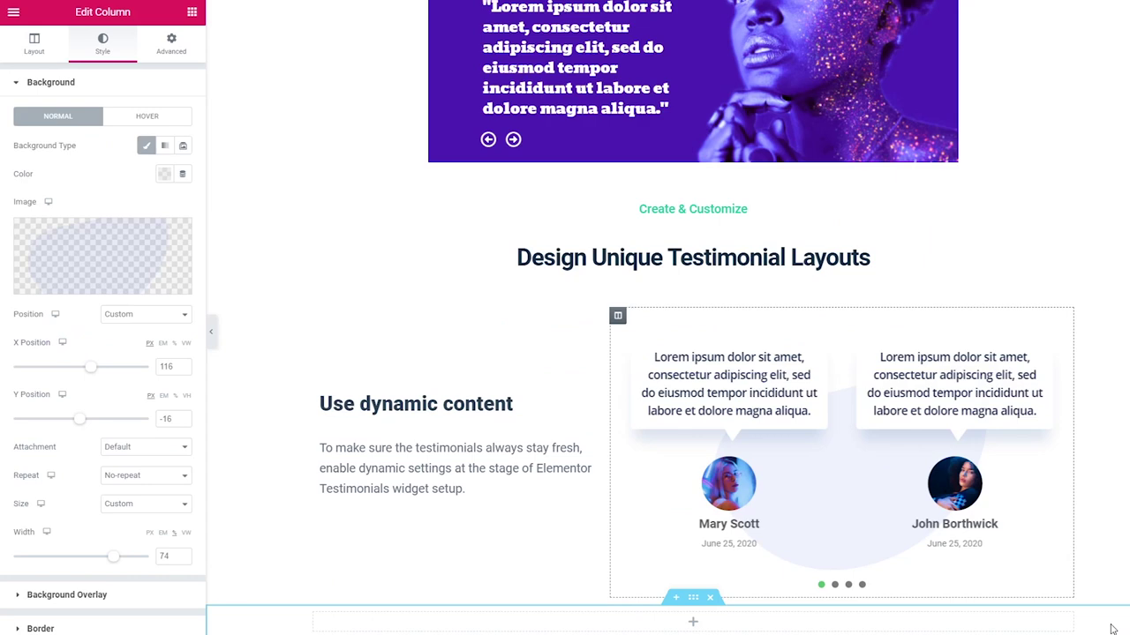
click(210, 331)
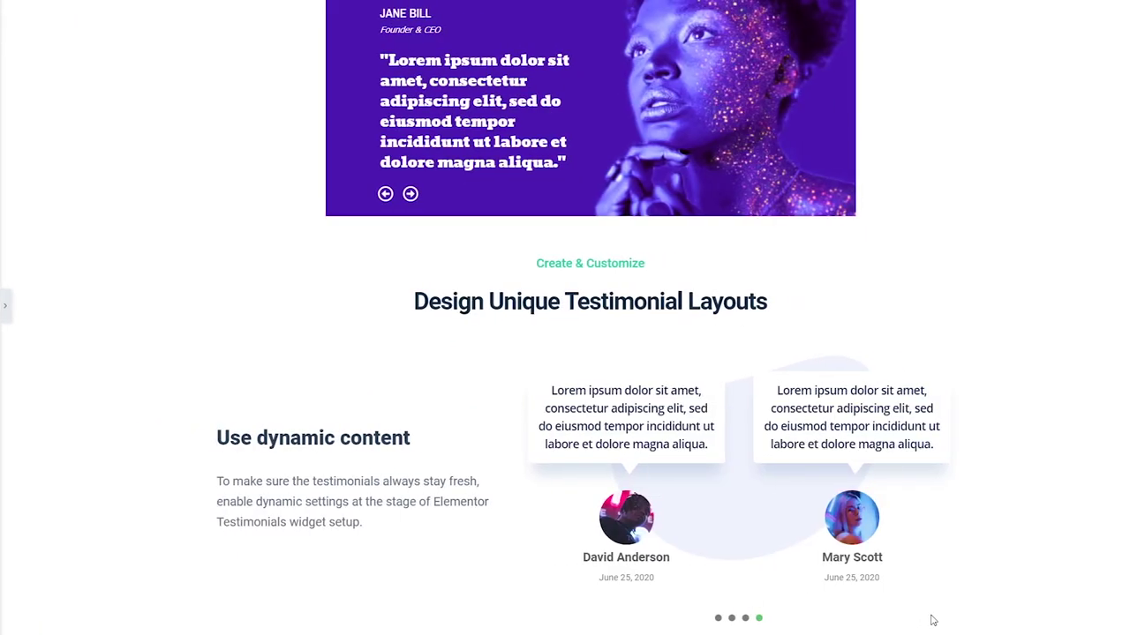
Step: Preview the two-slide testimonials by switching between slides with the dots navigation
click(745, 619)
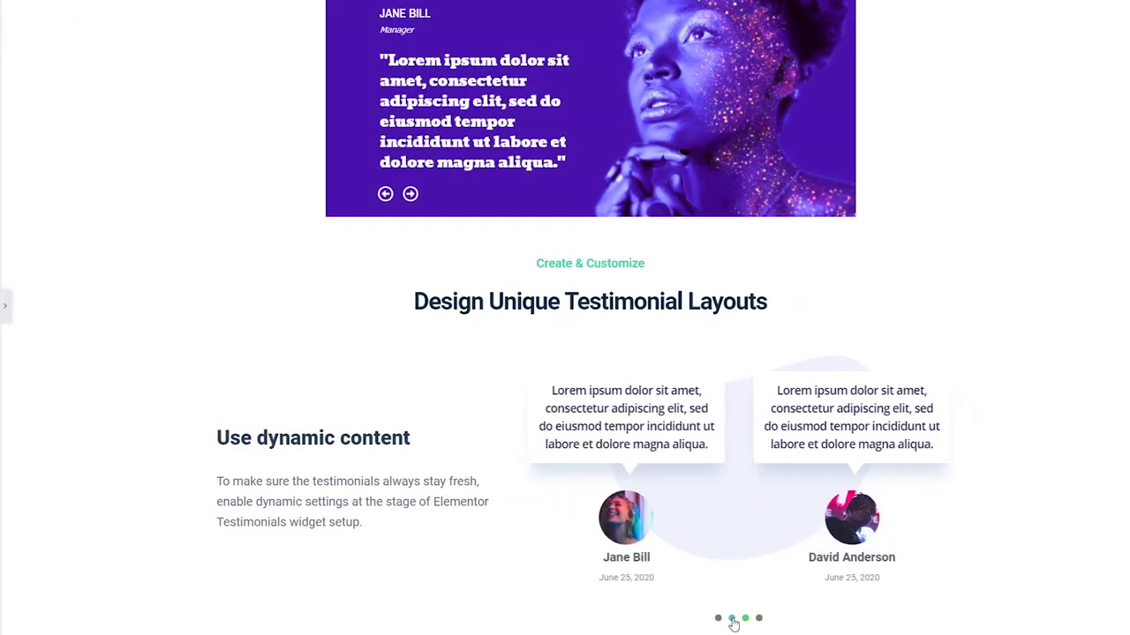
click(732, 620)
click(718, 621)
click(760, 619)
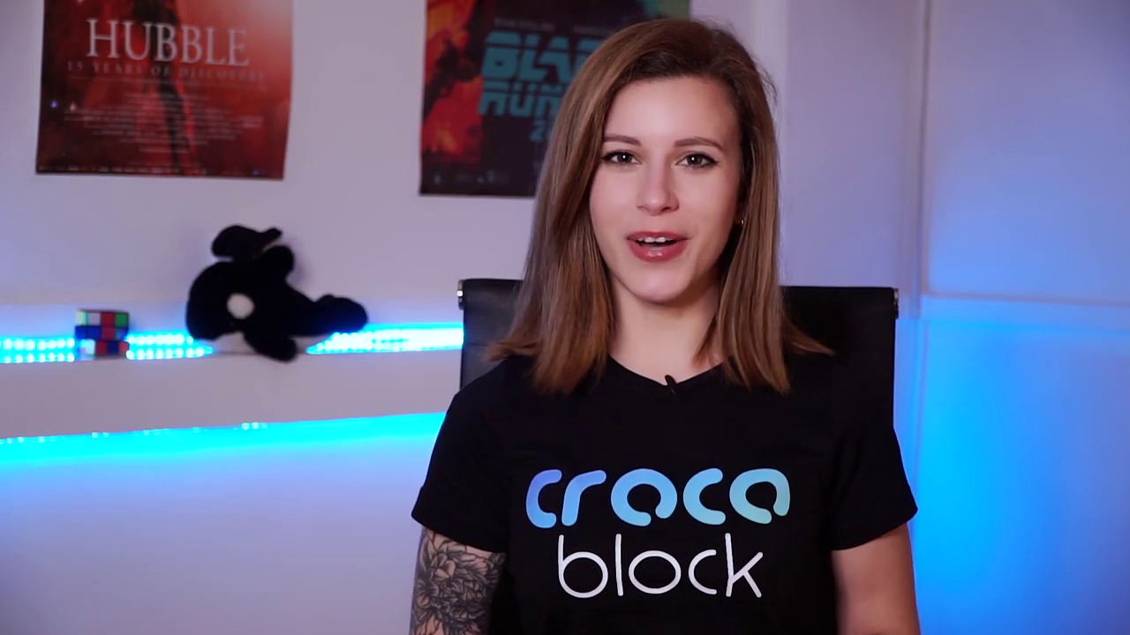